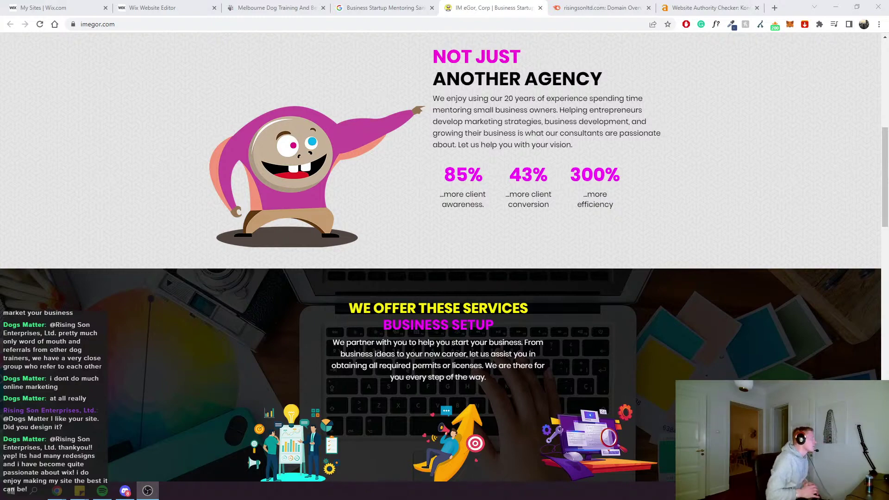
Switch to the Dogs Matter website and look through its homepage down to the footer and back
left_click(274, 8)
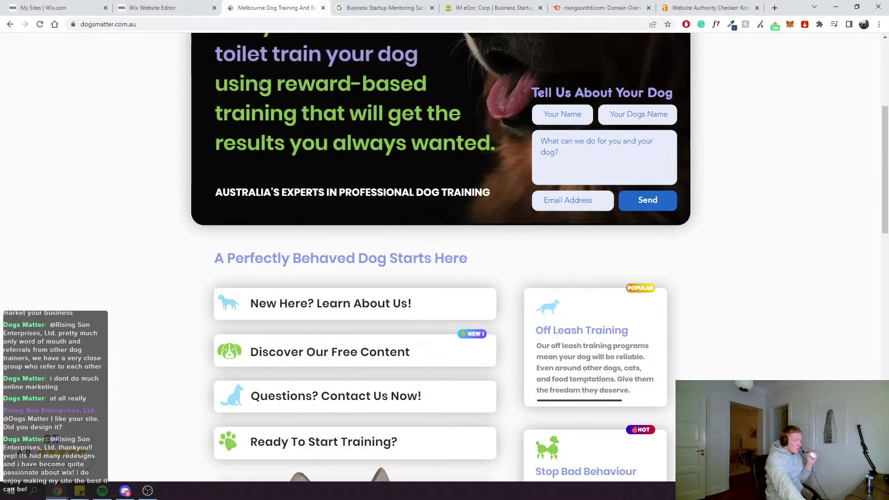
scroll(676, 272, "down", 4)
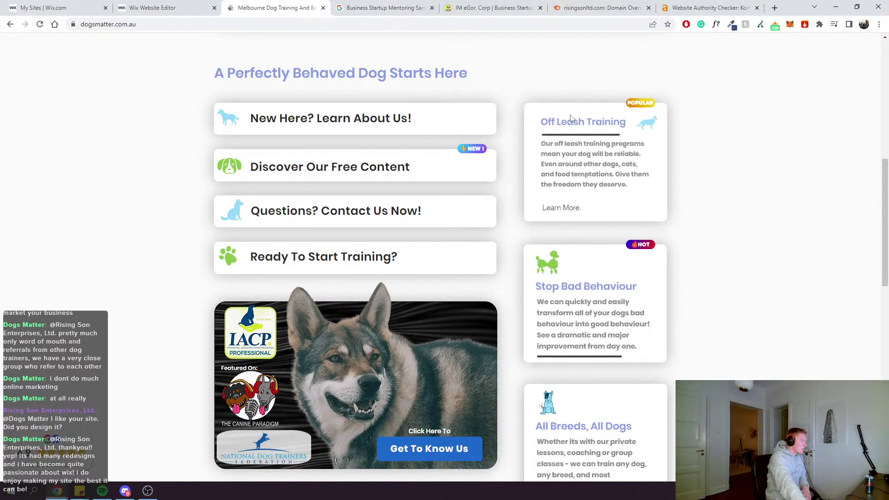
scroll(569, 148, "down", 8)
scroll(562, 172, "down", 6)
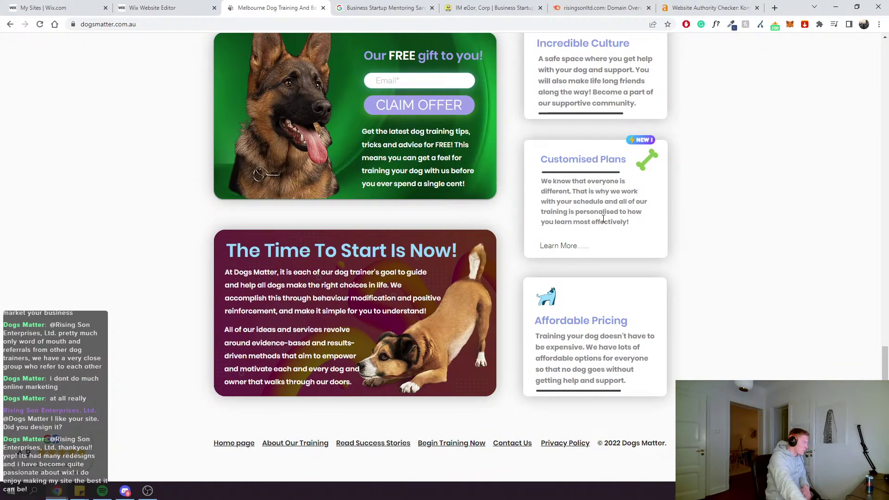
scroll(620, 236, "up", 16)
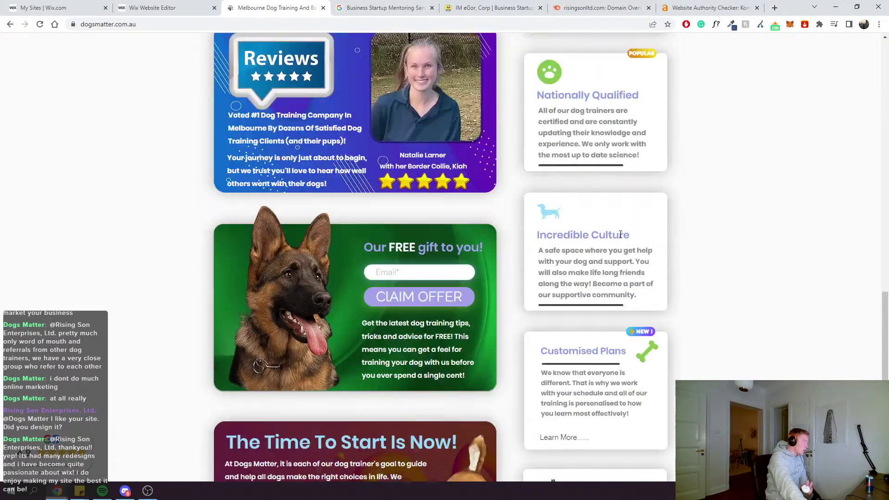
scroll(581, 247, "up", 6)
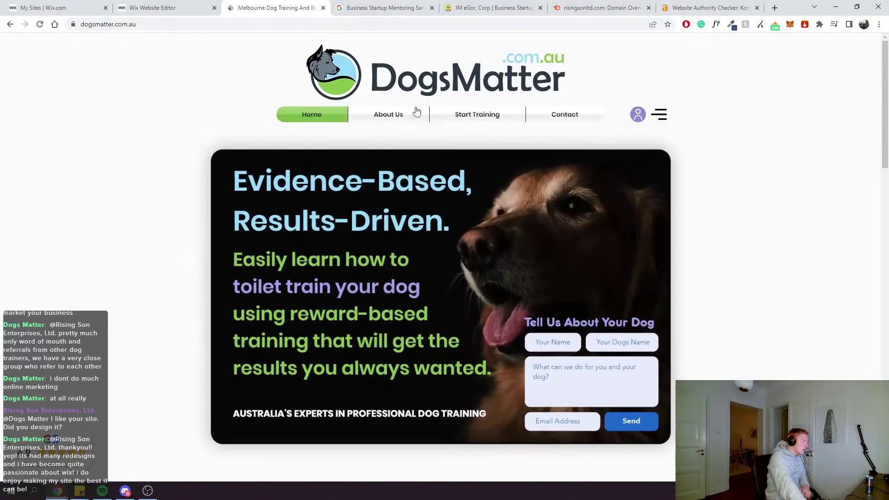
Check the Dogs Matter side menu, close it, and examine the header navigation from Home to Contact
left_click(659, 116)
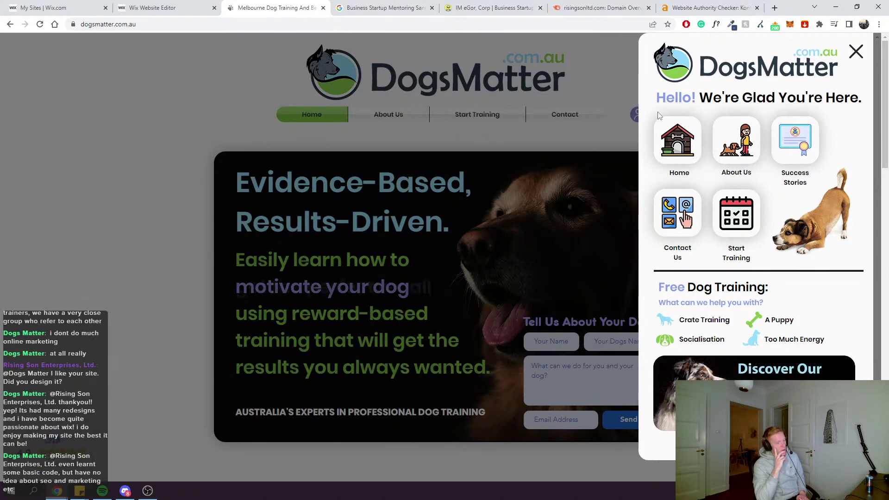
left_click(448, 109)
scroll(570, 125, "down", 3)
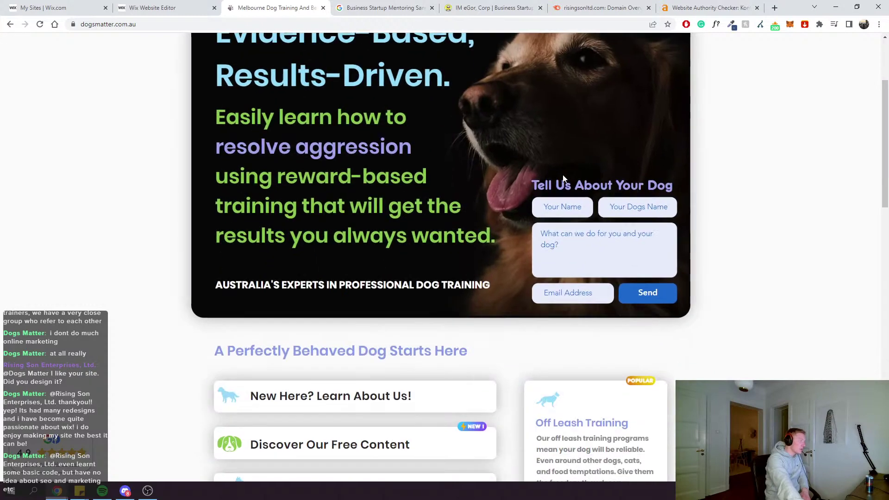
scroll(560, 174, "up", 3)
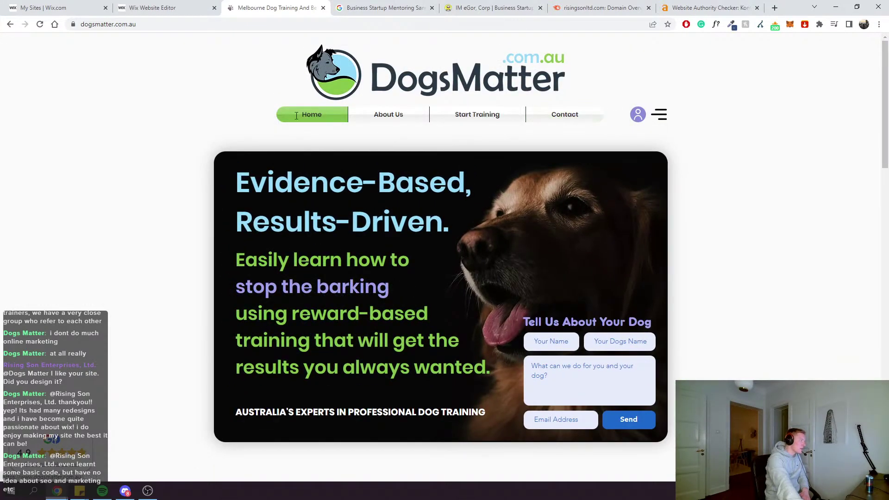
left_click_drag(279, 114, 601, 116)
left_click(616, 119)
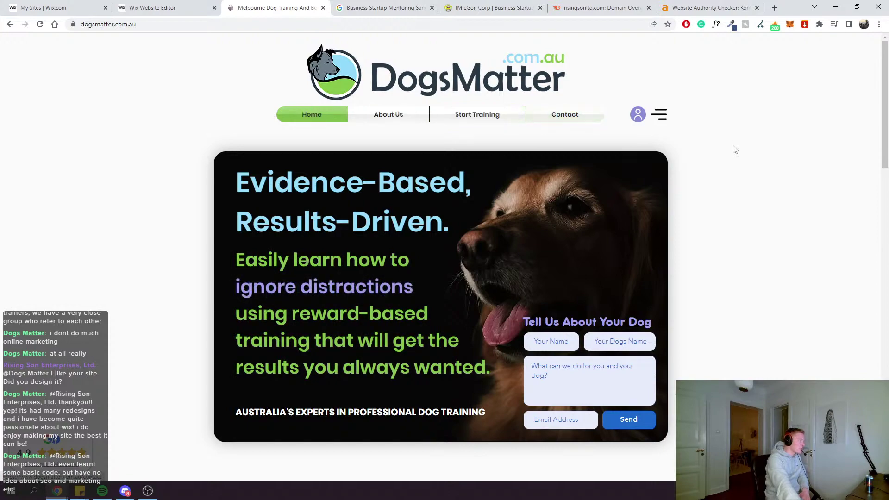
Examine the Dogs Matter homepage's service cards, reviews section and free gift offer
scroll(681, 162, "down", 2)
scroll(658, 180, "down", 9)
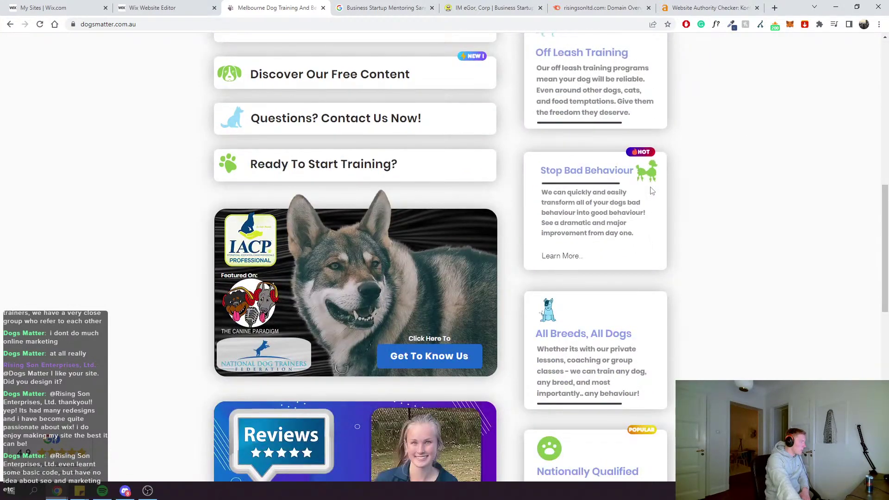
scroll(649, 189, "up", 6)
scroll(648, 187, "down", 11)
scroll(573, 222, "down", 7)
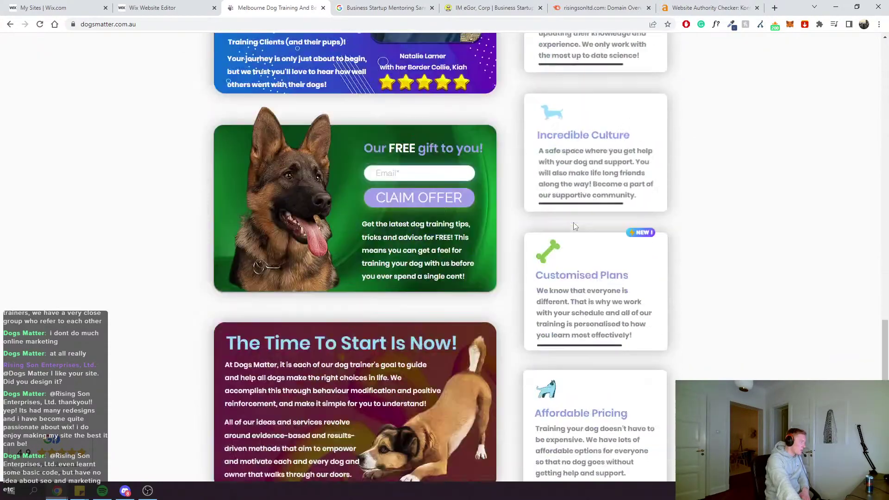
scroll(582, 190, "up", 4)
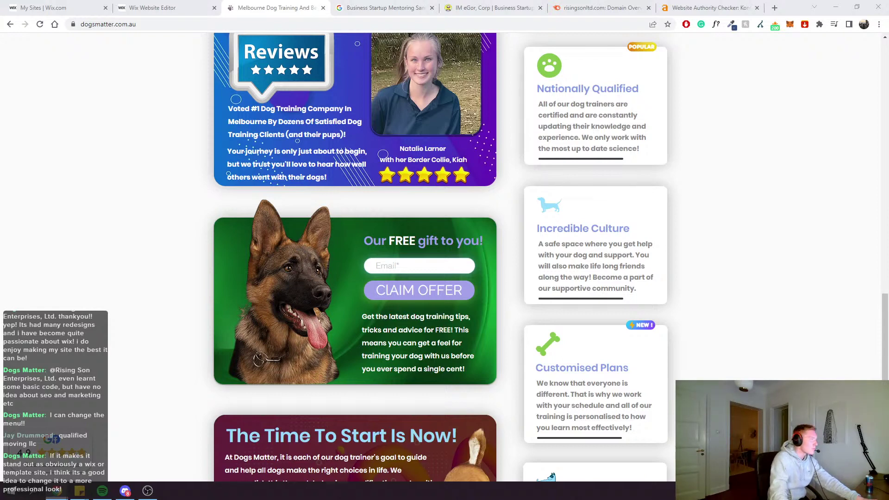
View the Qualified Movers LLC homepage at qualifiedmovers.org
left_click(620, 13)
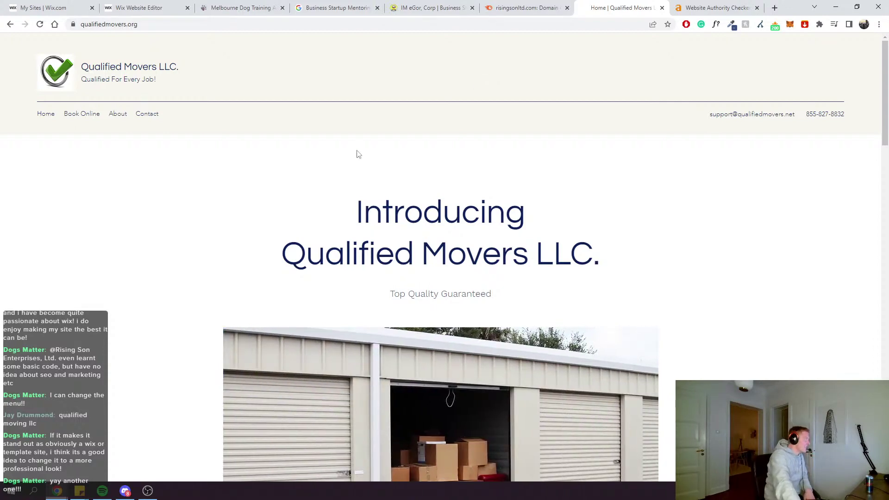
scroll(387, 169, "down", 1)
scroll(386, 169, "up", 1)
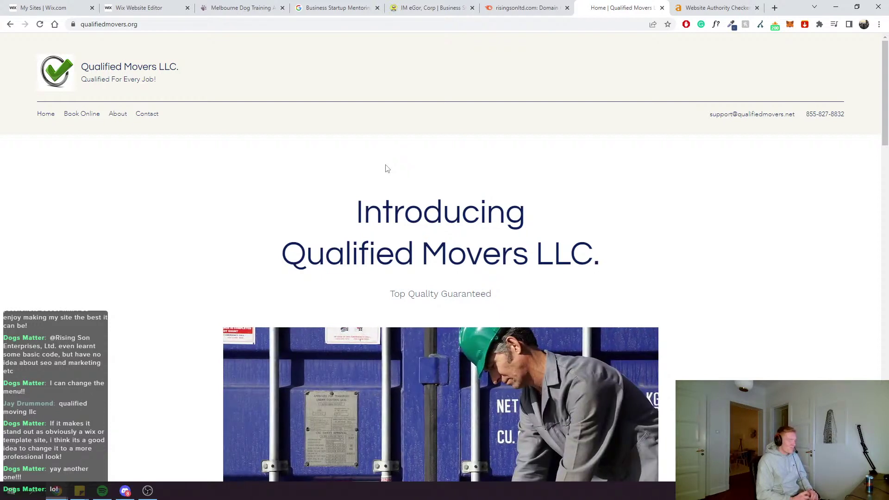
Search the web for "qualified moving llc" and open the qualifiedmoving.net website
key("ctrl+l")
type("qualified moving llc")
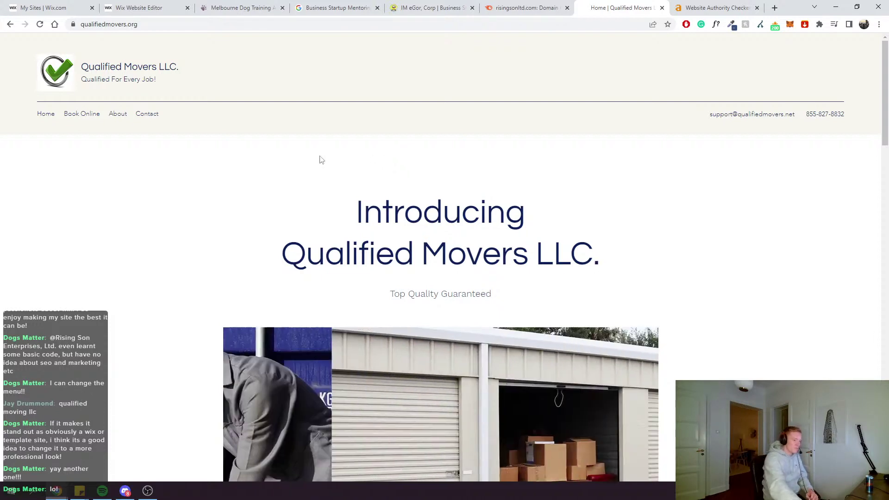
key("Return")
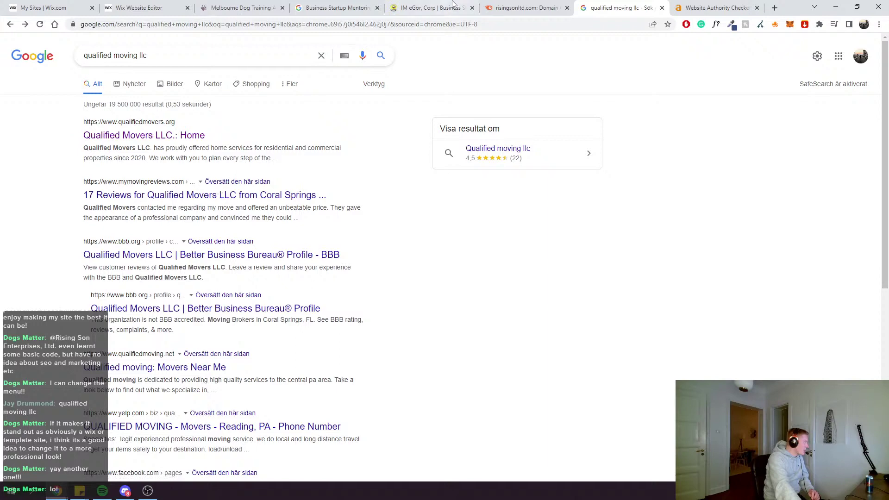
left_click(662, 7)
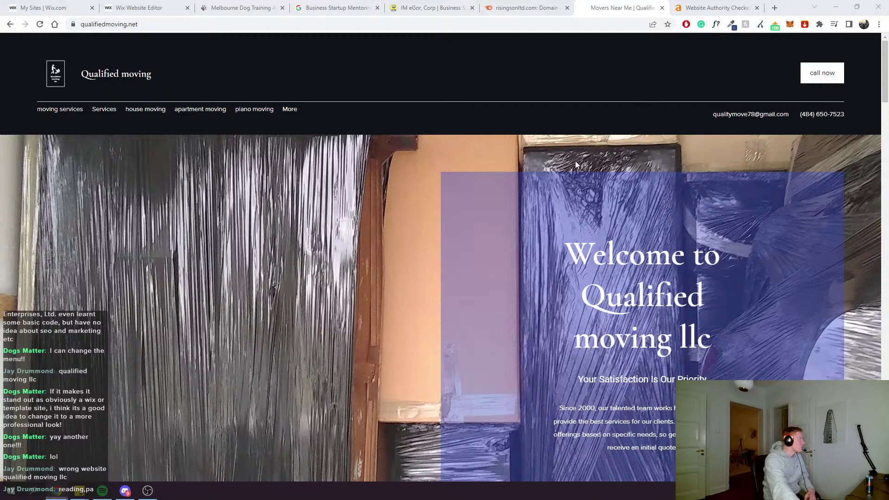
Look through the Qualified moving homepage down to its footer and reload the page
scroll(598, 221, "down", 20)
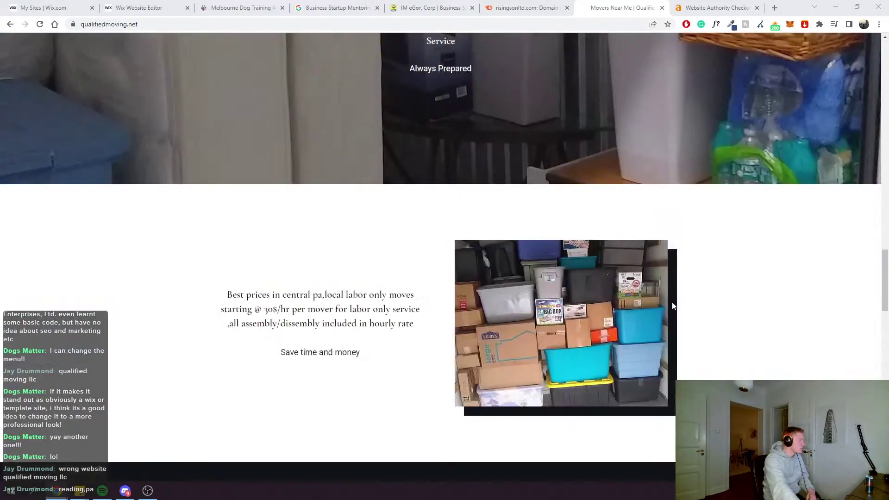
scroll(673, 306, "down", 20)
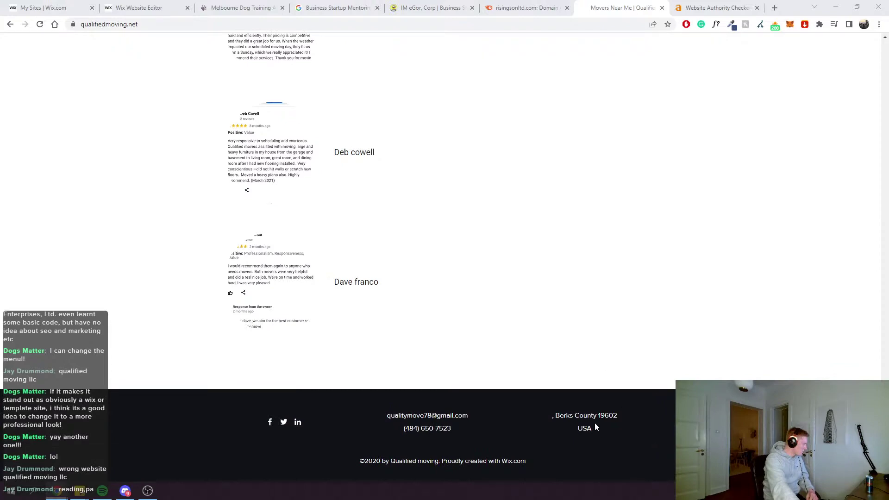
scroll(651, 381, "up", 5)
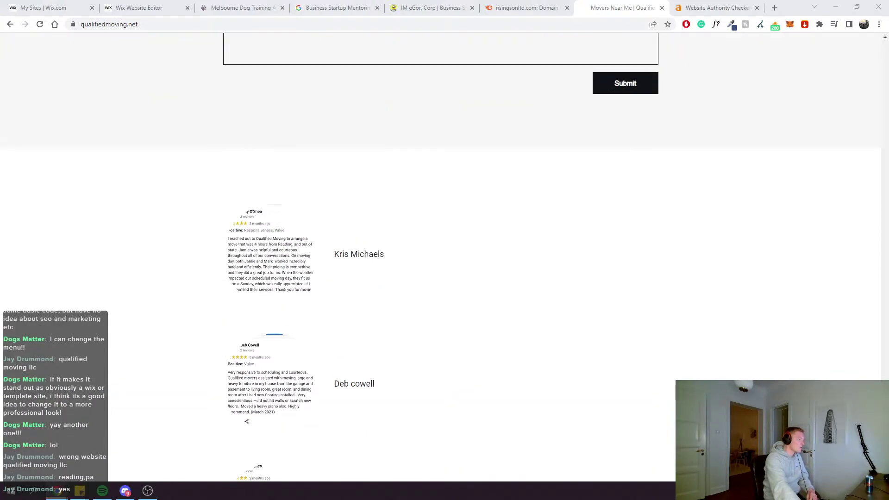
key("F5")
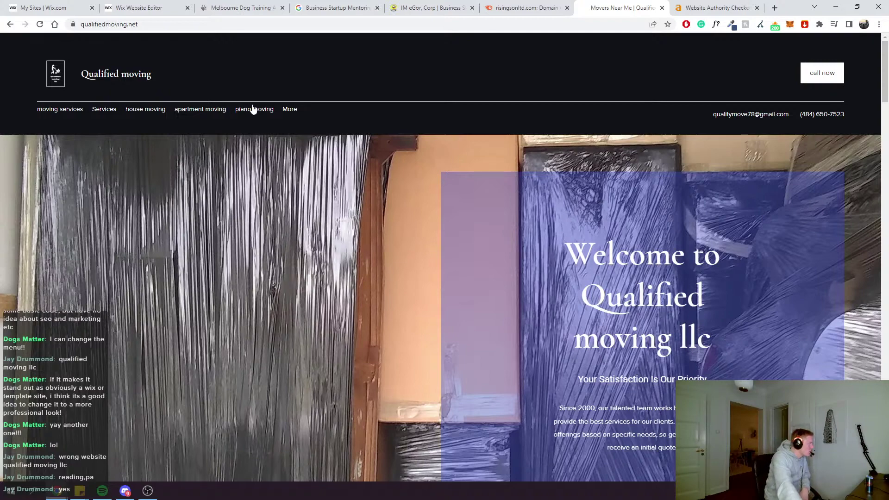
Inspect the Qualified moving homepage's code, search it for "wix", and close the developer tools
right_click(518, 75)
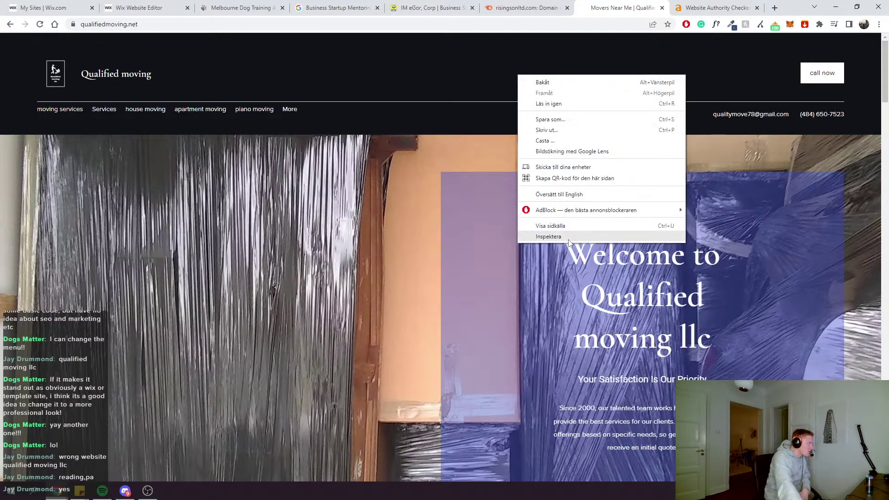
left_click(596, 246)
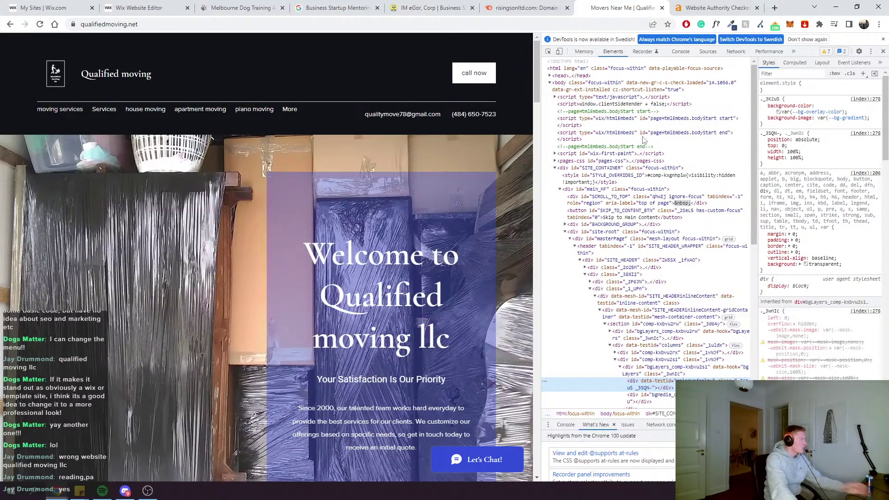
key("ctrl+f")
type("wix")
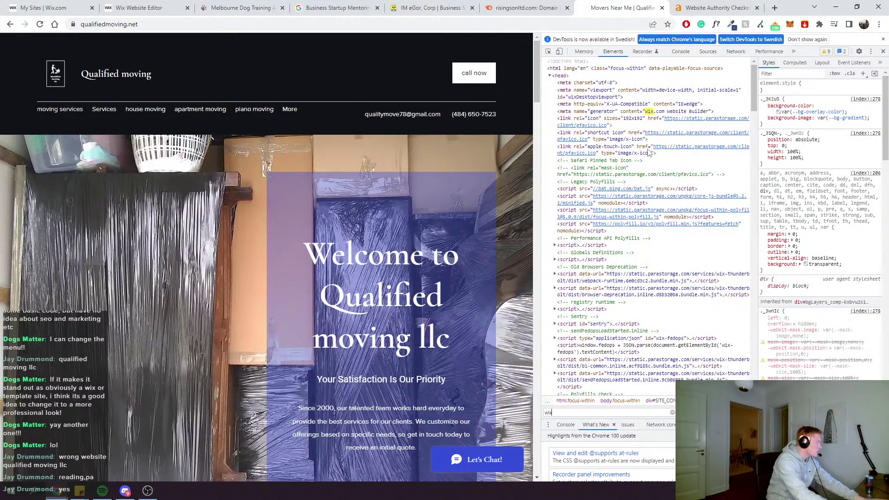
left_click(883, 39)
left_click(883, 39)
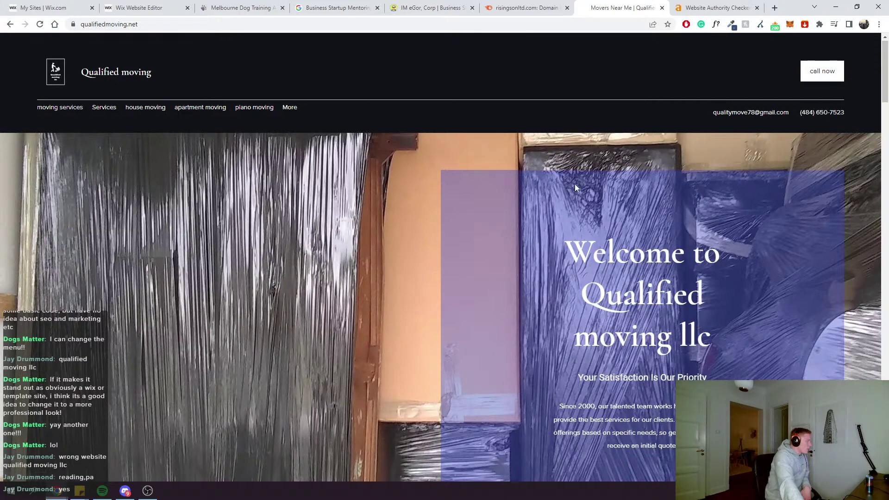
Examine the Qualified moving homepage's video, pricing and customer review sections, and return to its header
scroll(569, 185, "down", 3)
scroll(560, 194, "down", 10)
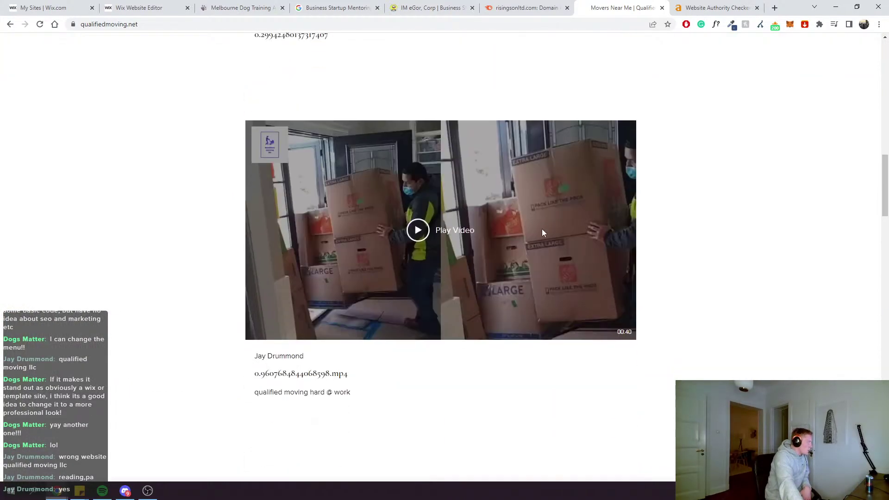
scroll(520, 245, "down", 8)
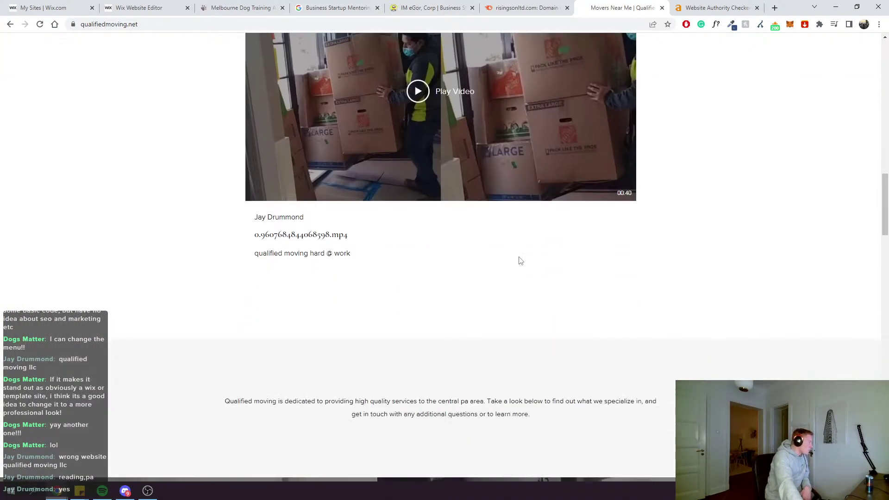
scroll(526, 261, "down", 15)
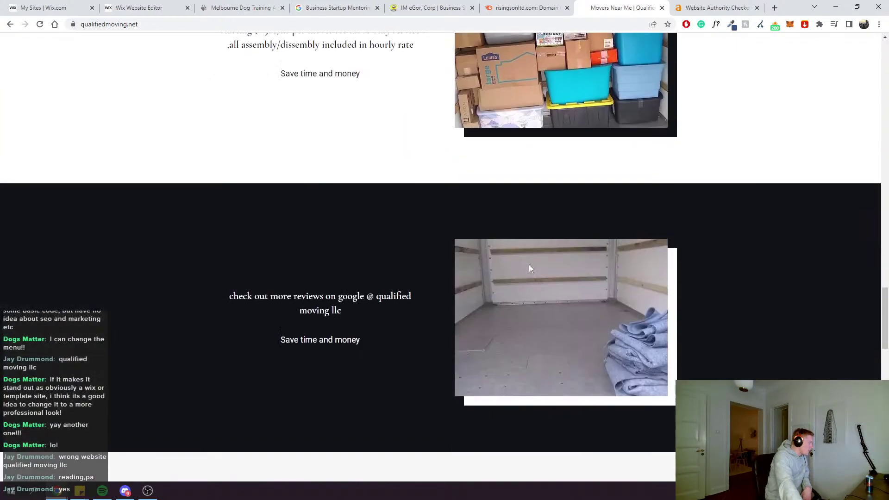
scroll(558, 277, "down", 8)
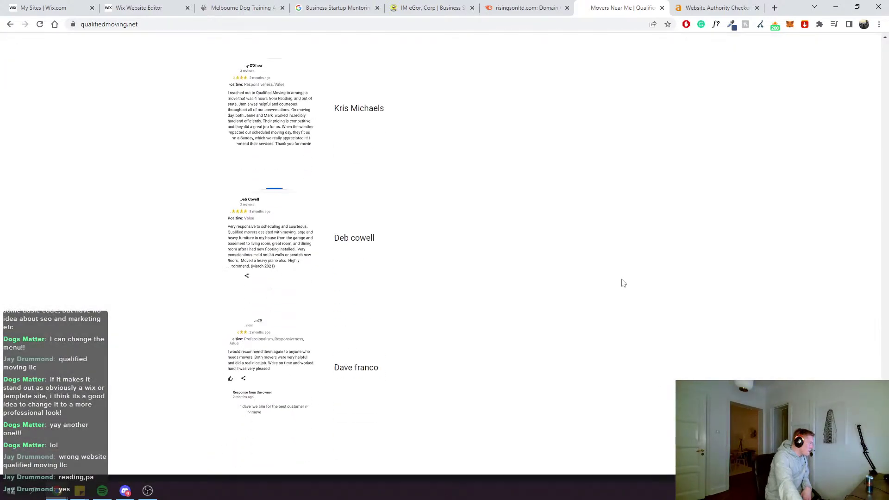
key("Home")
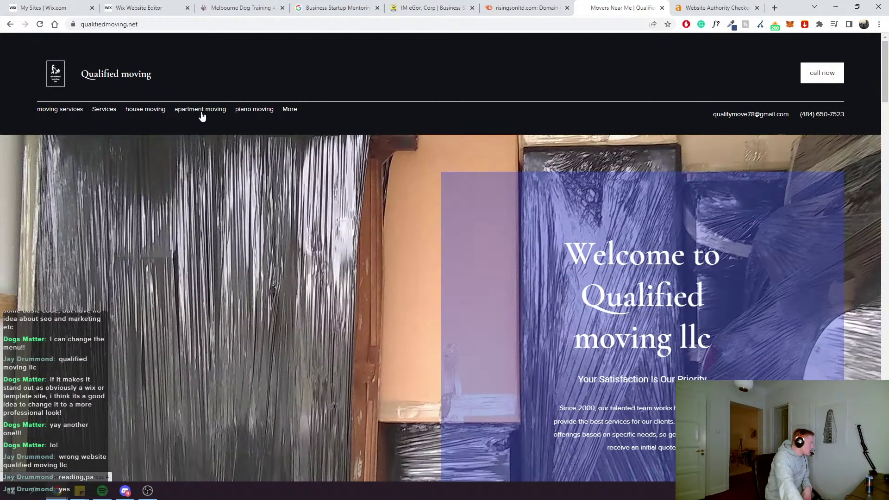
Look through the piano moving page's content and open the apartment moving page
right_click(248, 110)
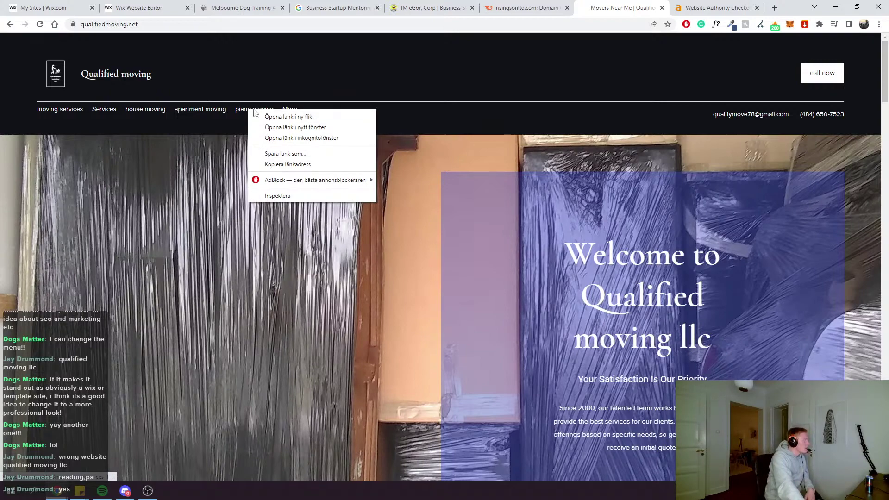
left_click(238, 111)
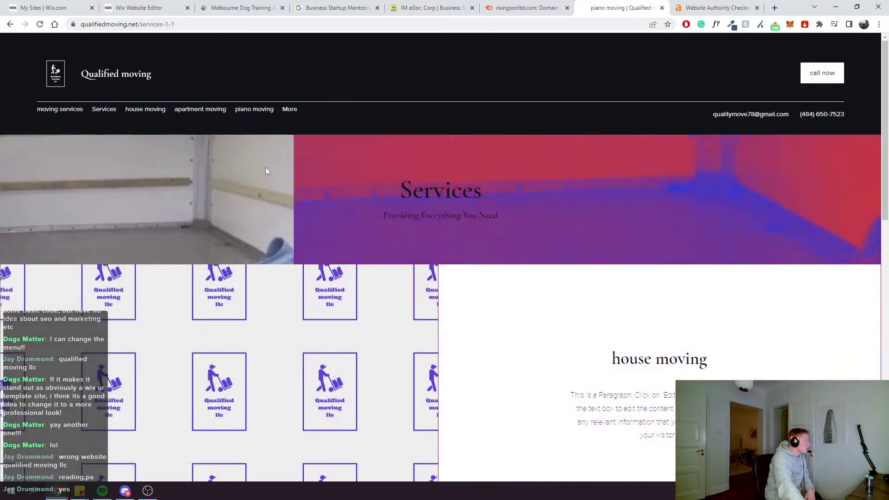
scroll(266, 169, "down", 12)
scroll(277, 172, "up", 12)
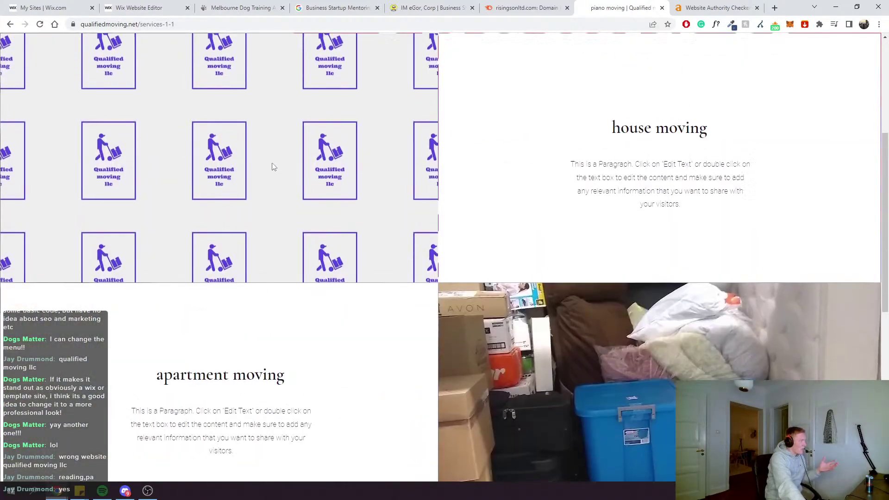
left_click(210, 112)
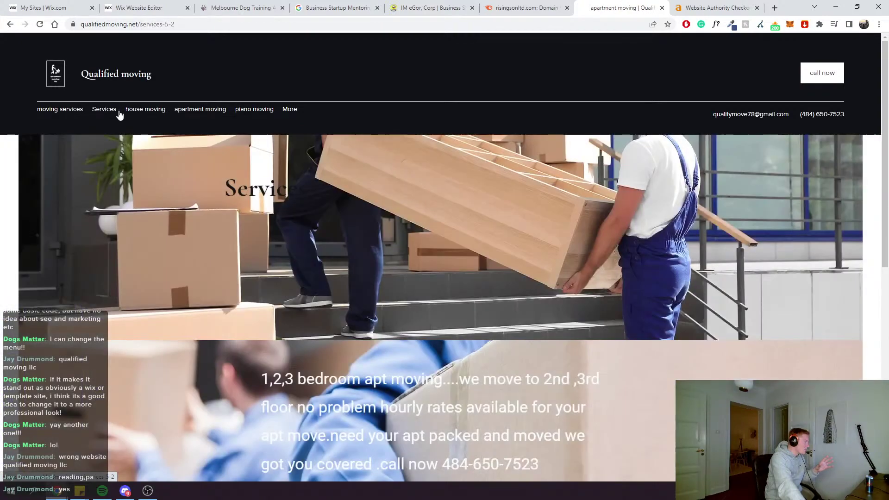
Open the Services page and look through its apartment, house, furniture delivery and piano moving cards
left_click(120, 112)
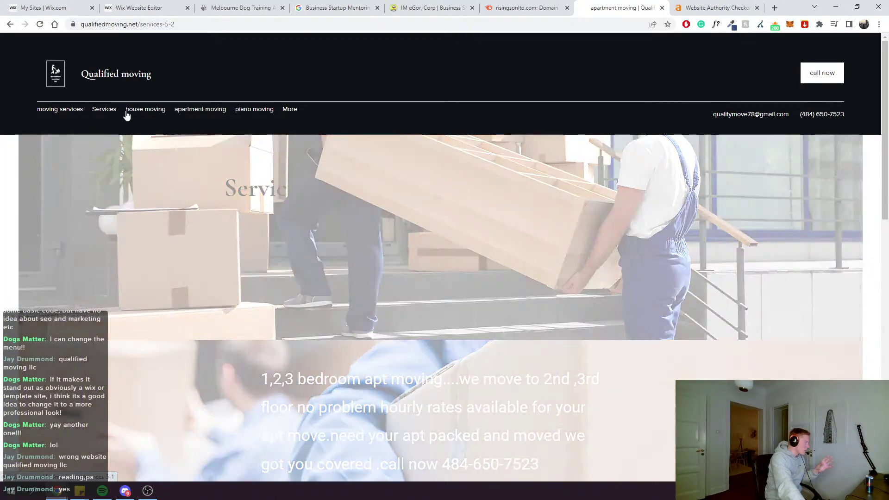
scroll(175, 157, "down", 5)
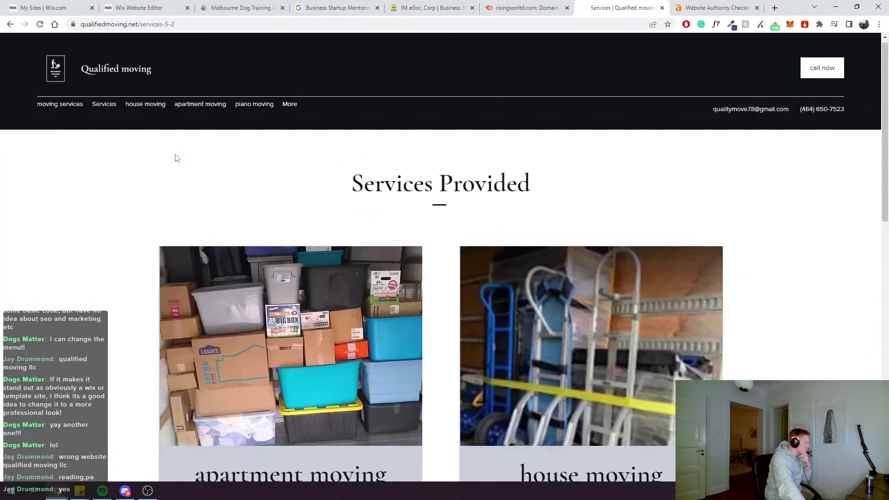
scroll(326, 199, "down", 6)
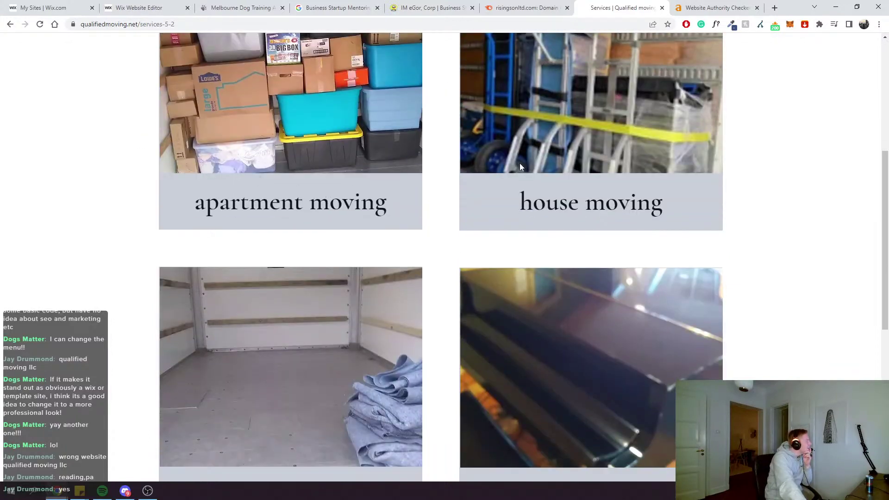
scroll(567, 206, "down", 8)
scroll(567, 211, "up", 10)
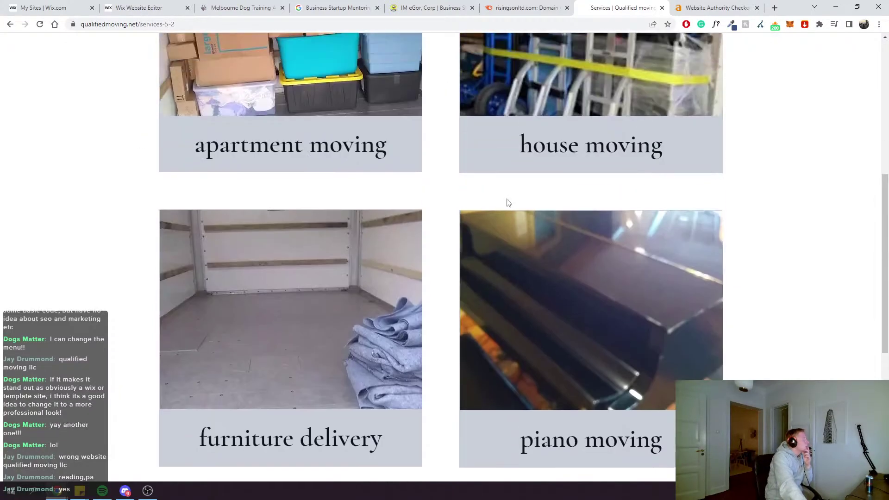
Return to the moving services homepage, open the house moving page and look through its service cards
left_click(74, 113)
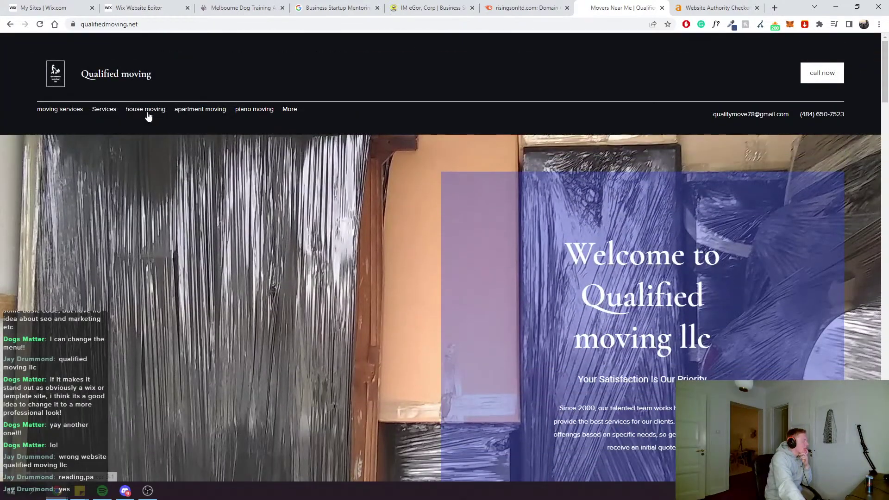
left_click(147, 113)
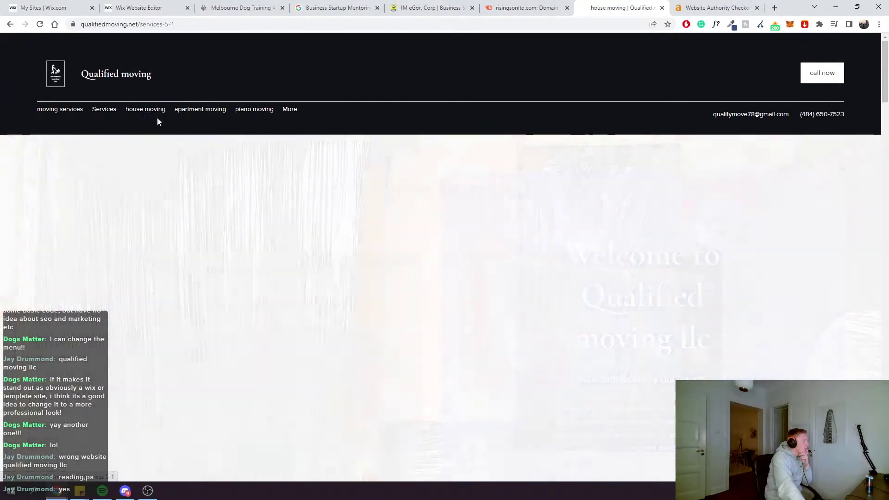
scroll(244, 201, "down", 6)
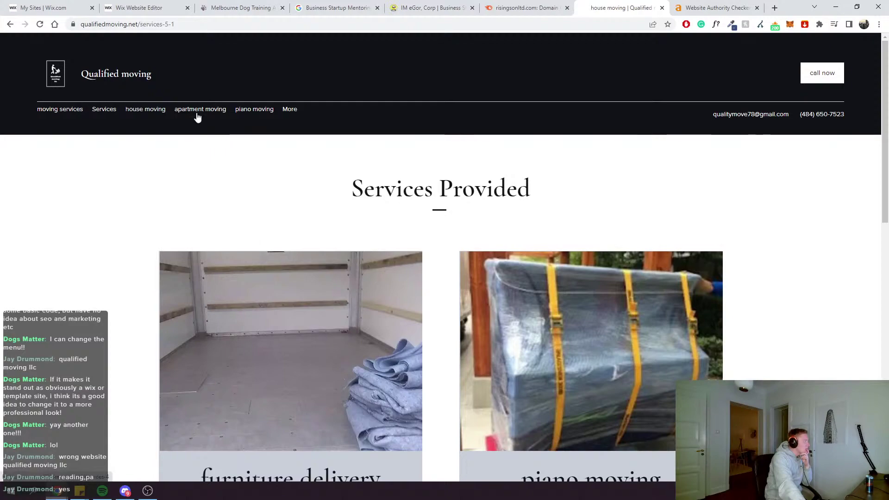
scroll(254, 230, "down", 12)
scroll(455, 225, "up", 12)
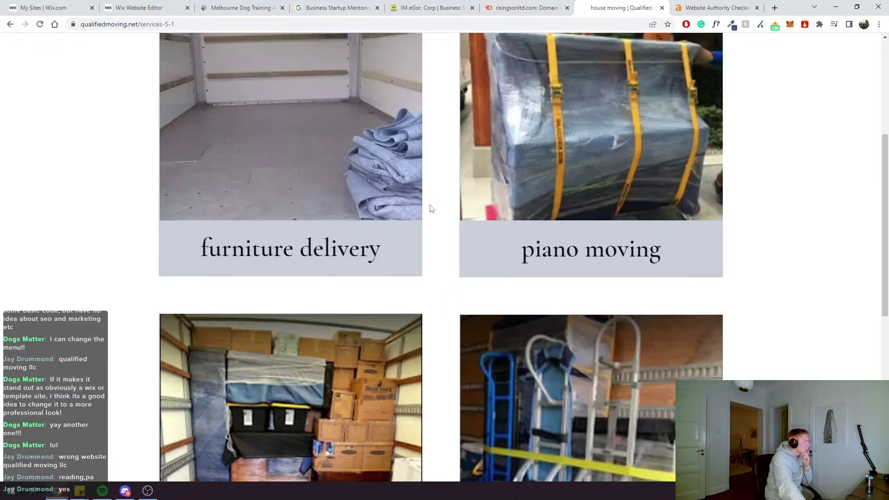
Review the placeholder text on the piano moving page again and go back to the homepage
left_click(243, 65)
scroll(258, 143, "down", 5)
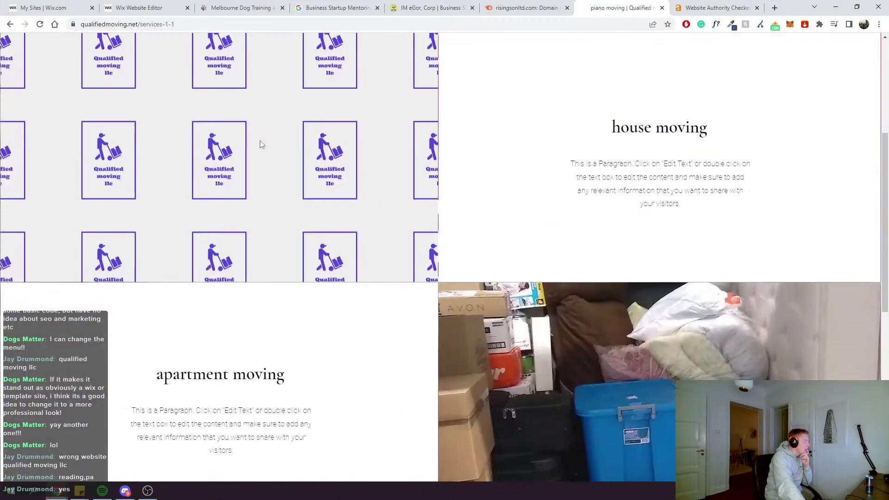
scroll(260, 140, "up", 5)
left_click(120, 78)
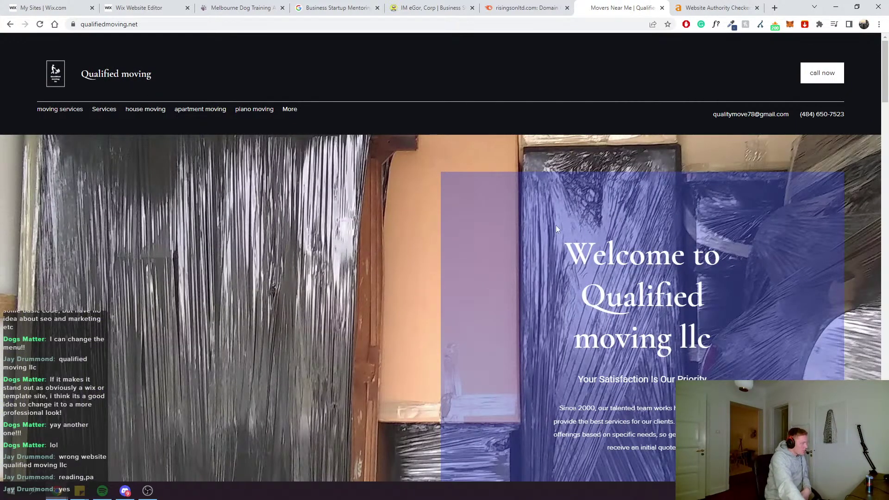
Highlight the "Welcome to Qualified" part of the homepage's hero heading to point out its wording
left_click_drag(555, 225, 784, 287)
left_click(784, 287)
left_click_drag(707, 336, 728, 308)
left_click(565, 252)
left_click(588, 249)
left_click_drag(588, 248, 744, 260)
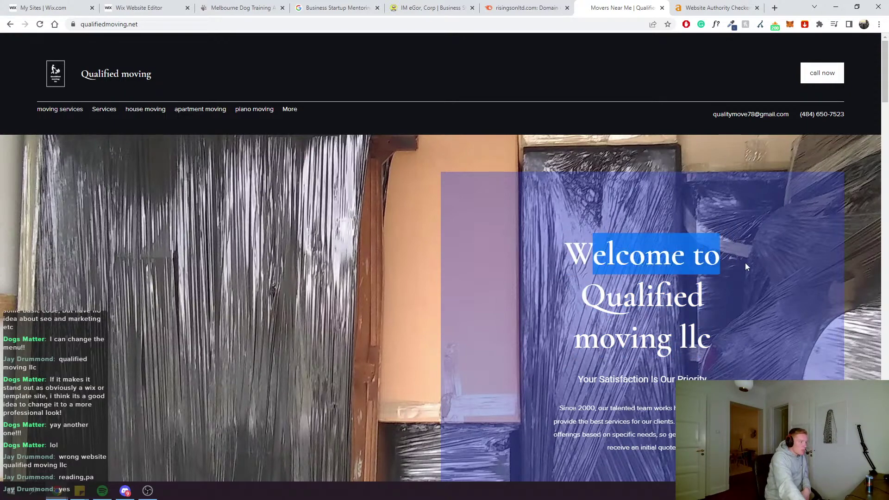
left_click(744, 261)
left_click_drag(565, 250, 746, 263)
left_click(565, 250)
left_click_drag(565, 250, 722, 305)
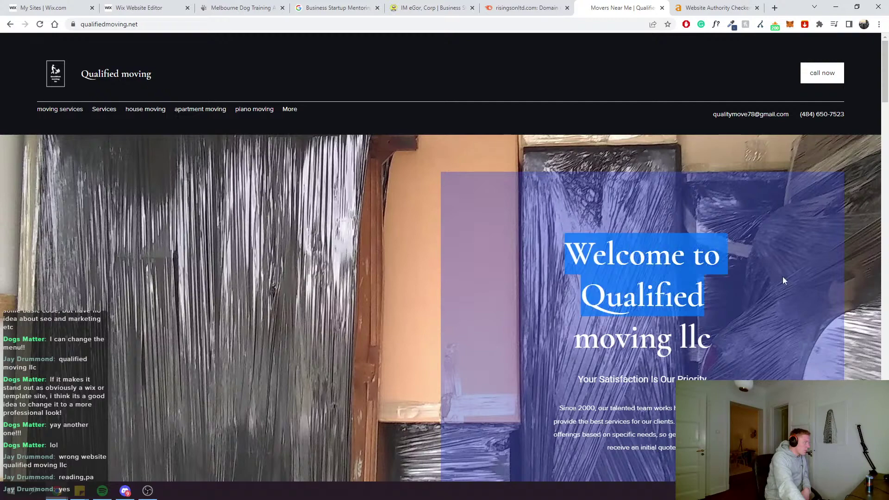
left_click(722, 306)
Mark the "Welcome to" and "Qualified moving llc" parts of the hero heading separately for review
scroll(612, 224, "down", 1)
left_click_drag(582, 217, 716, 216)
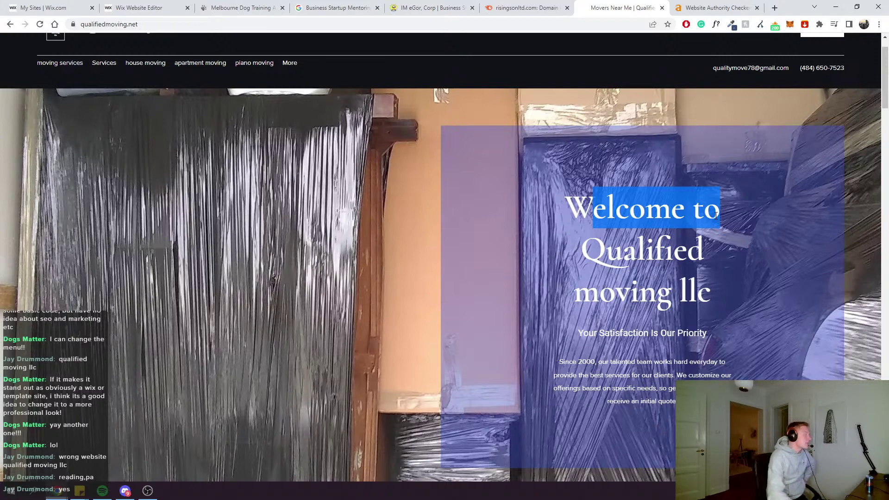
left_click(674, 198)
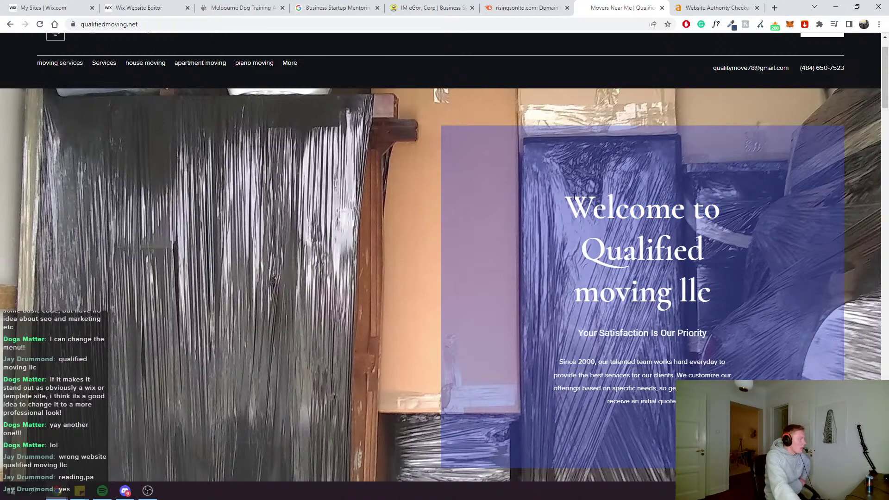
left_click_drag(574, 196, 703, 280)
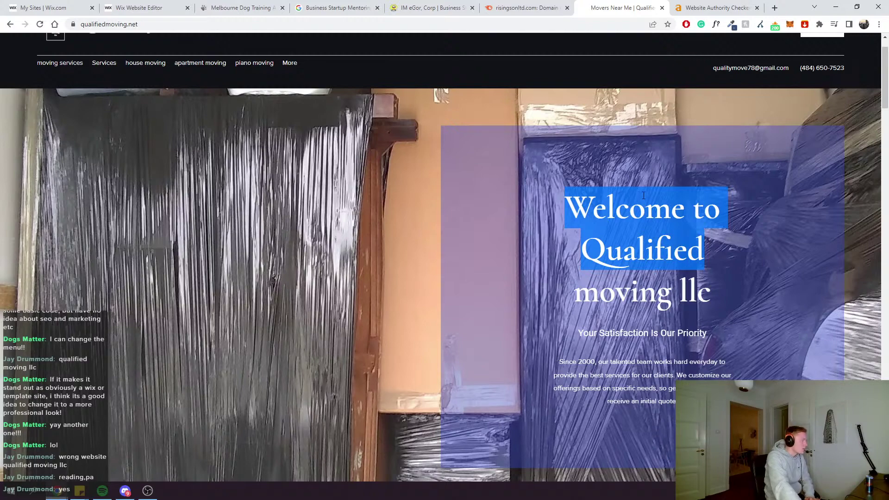
left_click(542, 222)
left_click_drag(565, 204, 583, 251)
left_click(706, 254)
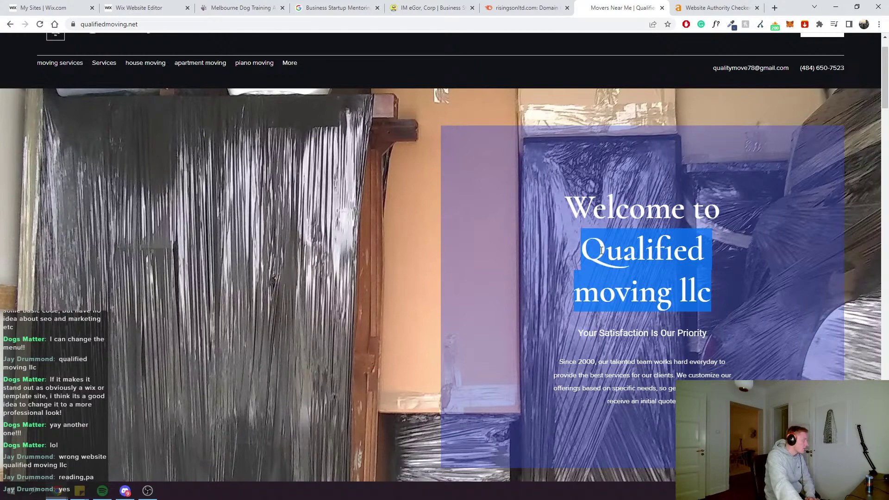
left_click(717, 306)
Check the homepage from its header to the video section and return to the hero heading
scroll(693, 307, "down", 5)
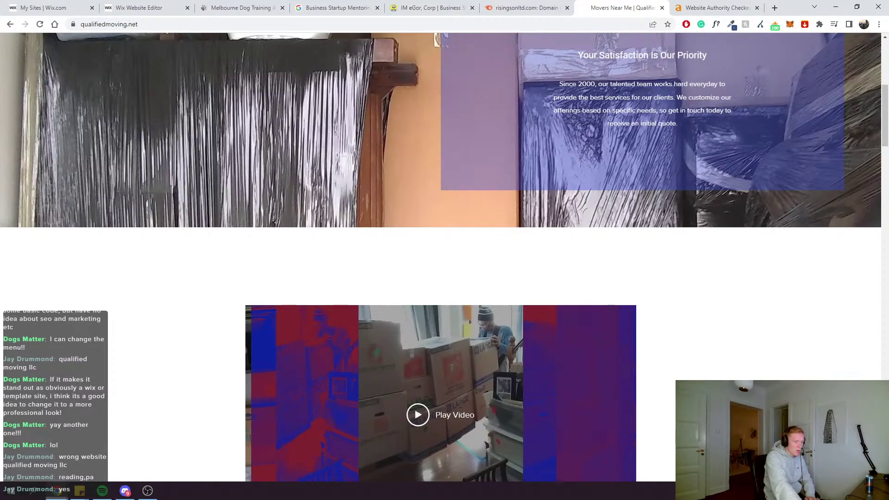
scroll(680, 250, "up", 7)
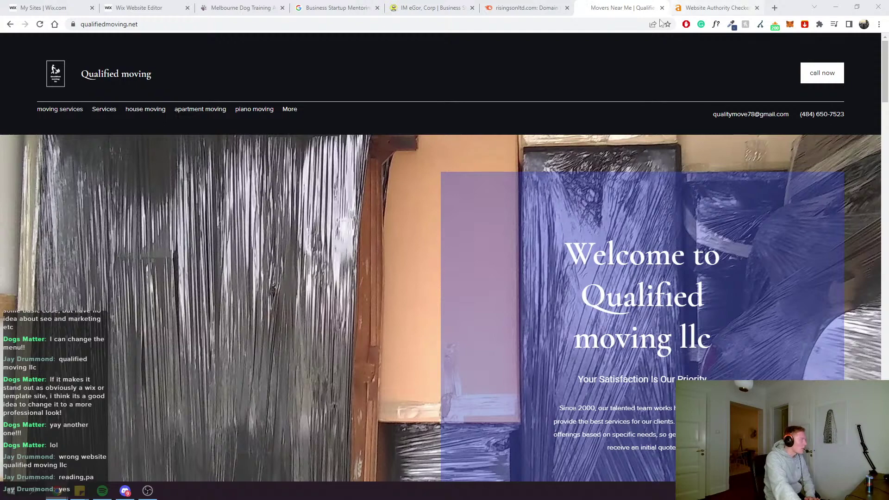
scroll(662, 222, "down", 2)
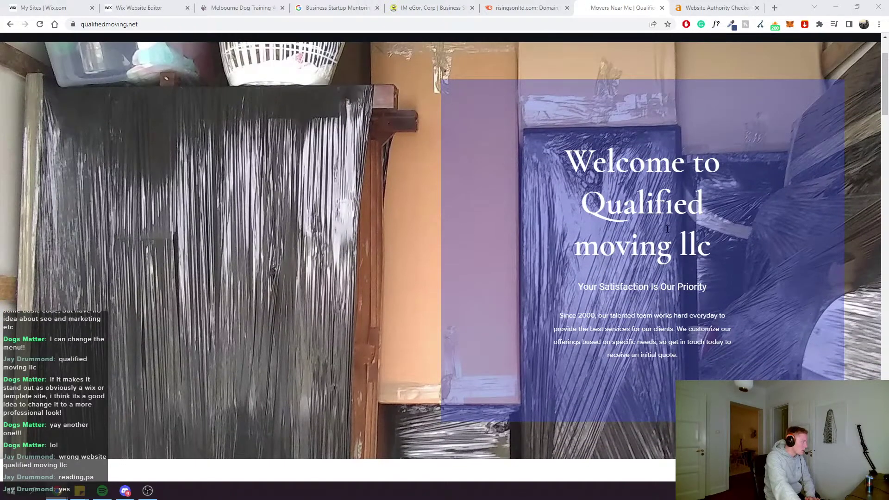
scroll(714, 287, "up", 1)
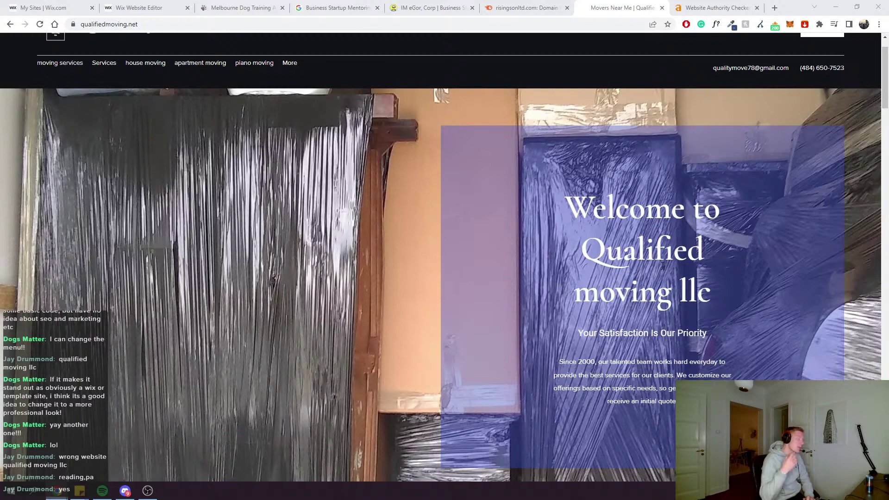
left_click_drag(661, 190, 749, 245)
left_click(749, 246)
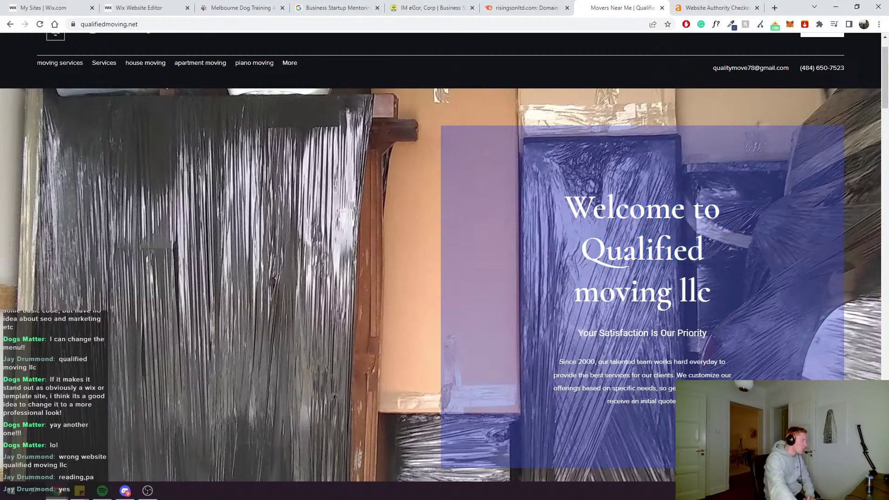
Highlight the "Since 2000" introductory paragraph in the hero section, view it with the heading, and clear the selection
scroll(540, 238, "down", 3)
scroll(414, 184, "down", 1)
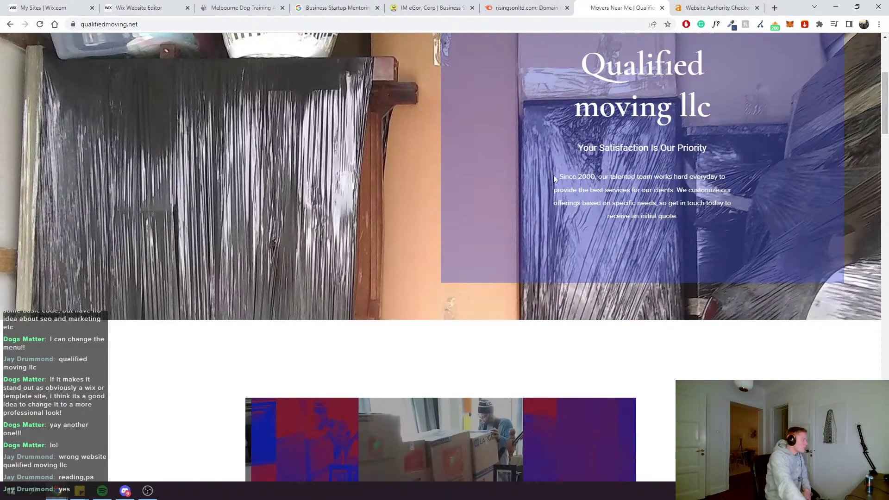
left_click_drag(558, 176, 646, 216)
scroll(647, 249, "up", 4)
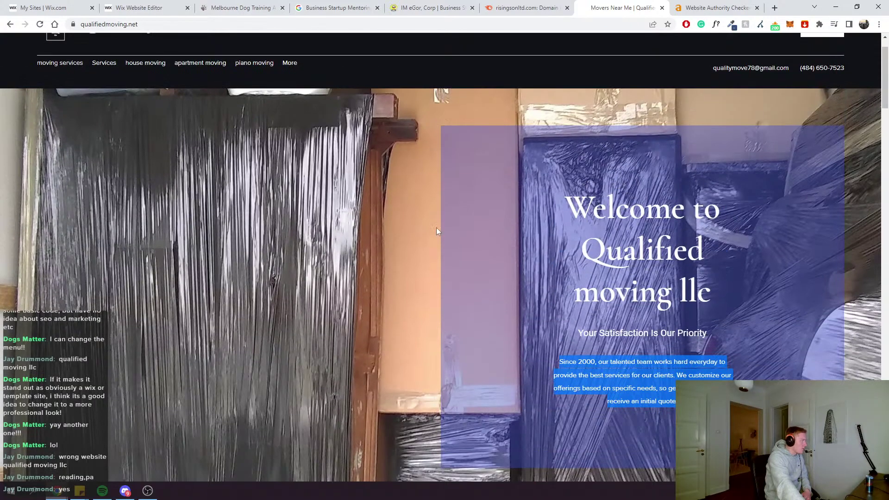
left_click(342, 215)
Examine the hero section's background photo and text overlay, and return to the homepage header
scroll(341, 215, "down", 1)
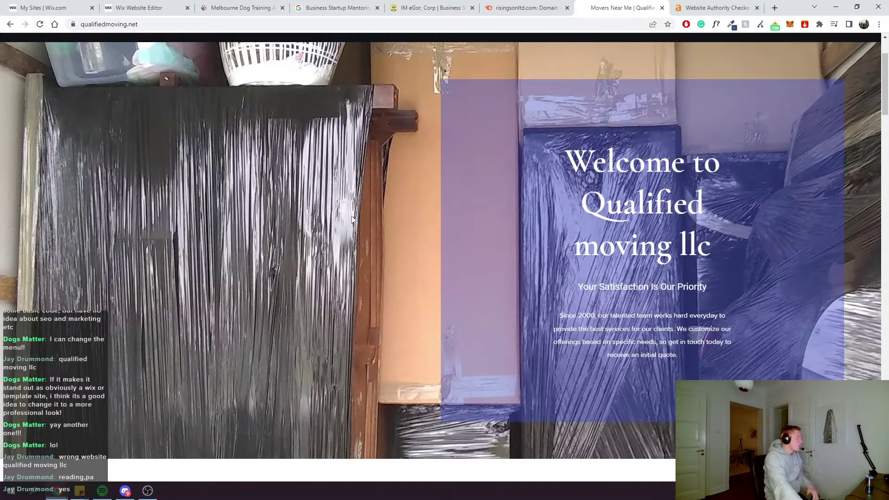
scroll(357, 222, "up", 2)
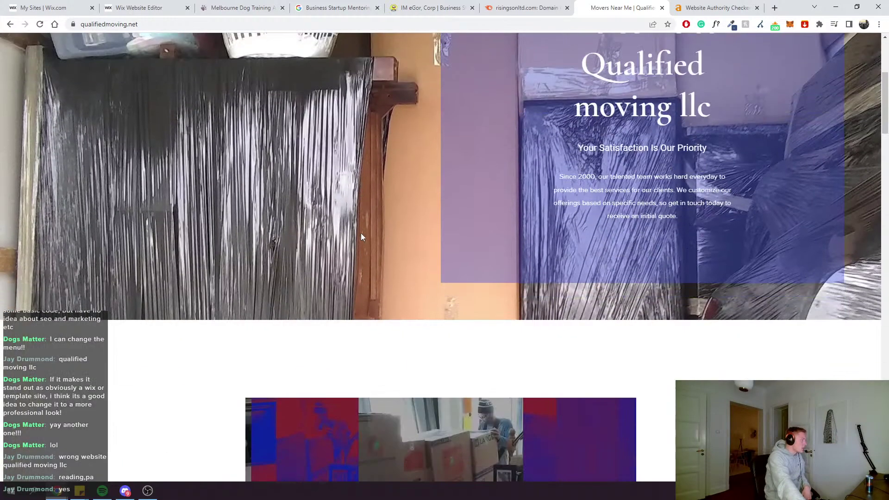
scroll(370, 237, "down", 3)
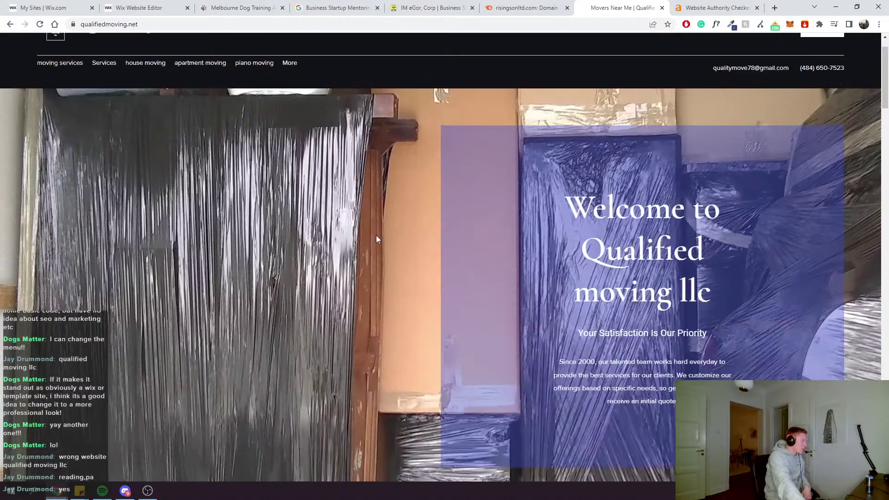
scroll(376, 240, "up", 2)
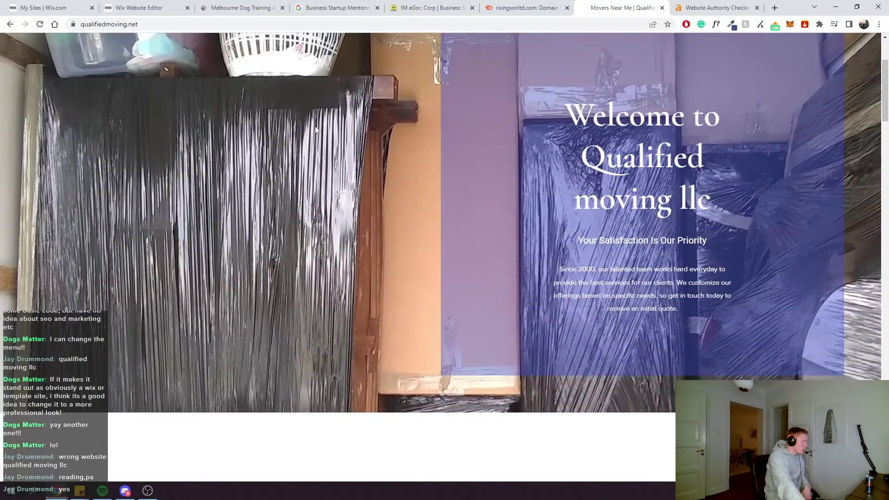
scroll(314, 214, "up", 1)
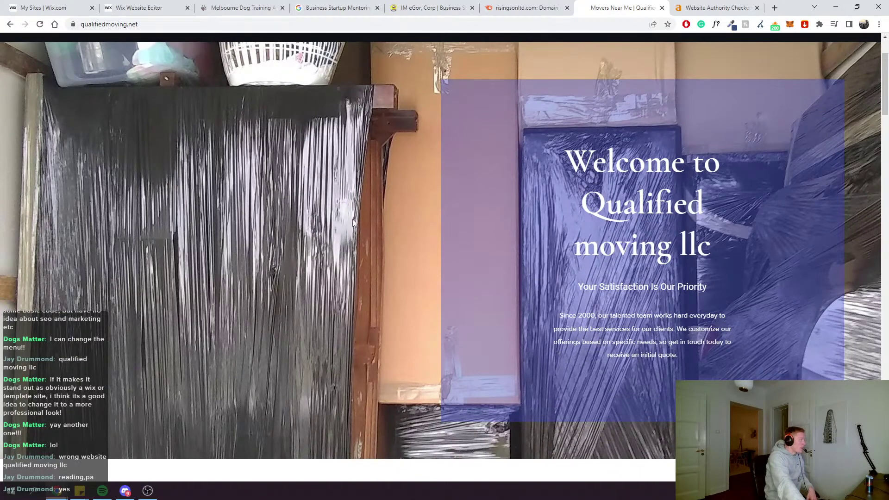
scroll(352, 219, "down", 2)
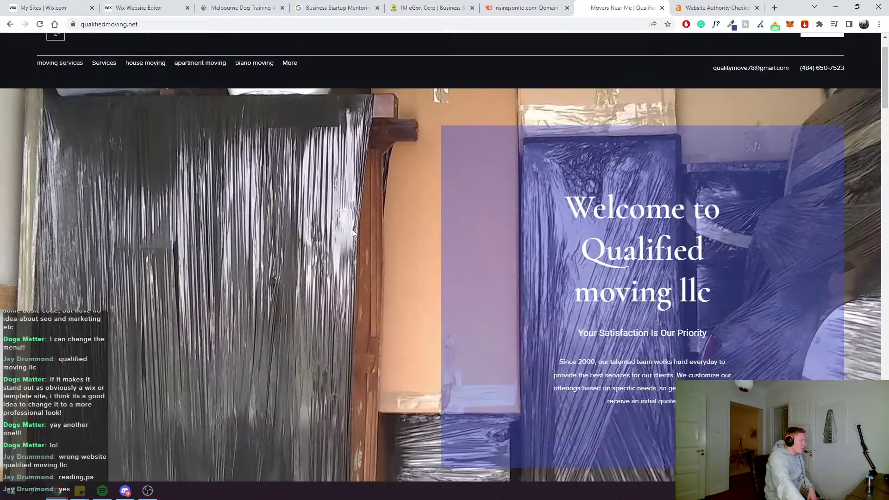
scroll(352, 229, "down", 2)
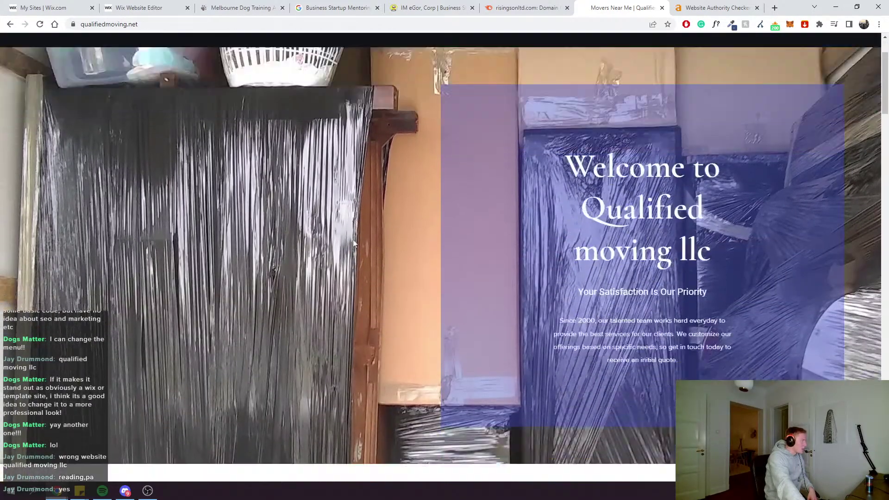
scroll(373, 186, "up", 4)
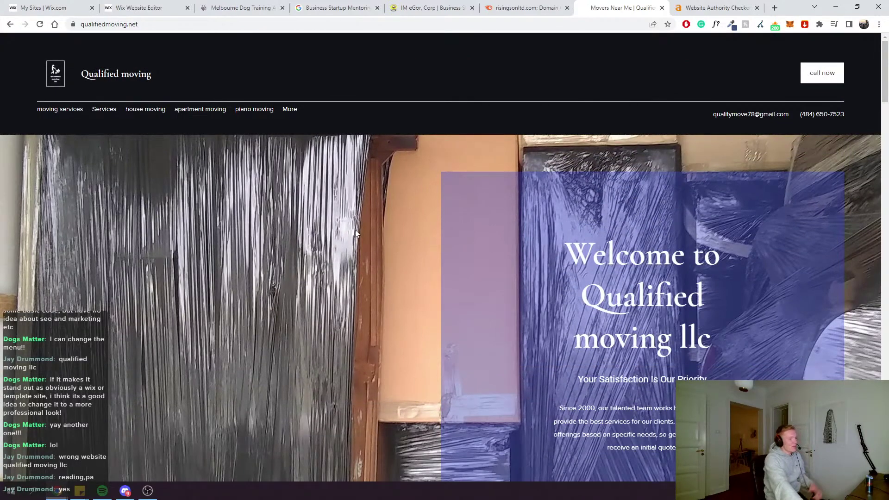
Examine the hero section's background photo, overlay and text placement between the homepage header and the video section
scroll(355, 230, "down", 3)
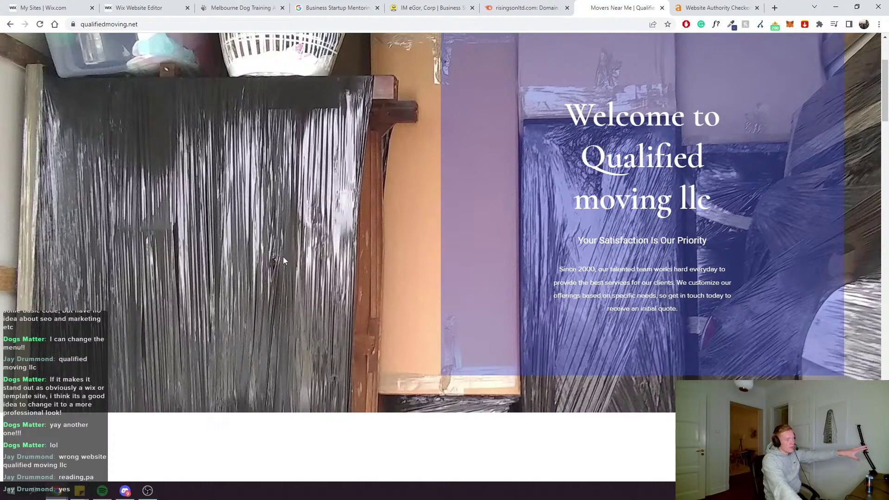
scroll(284, 257, "up", 1)
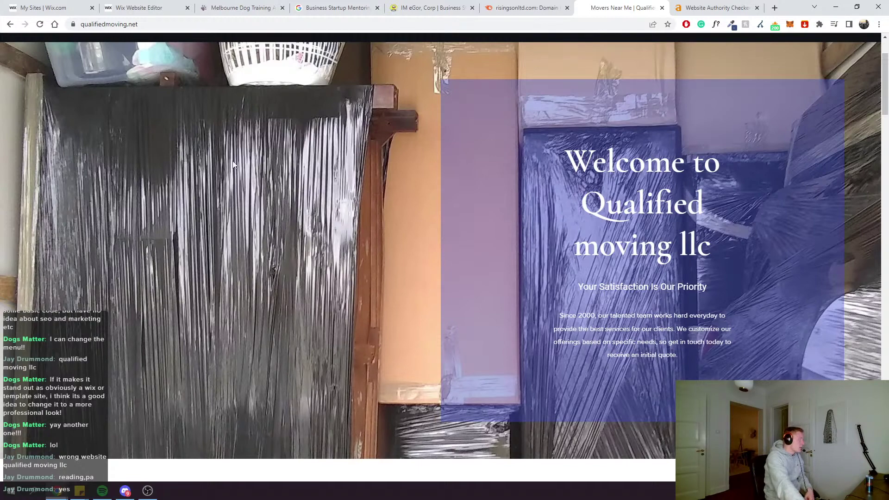
scroll(324, 232, "down", 2)
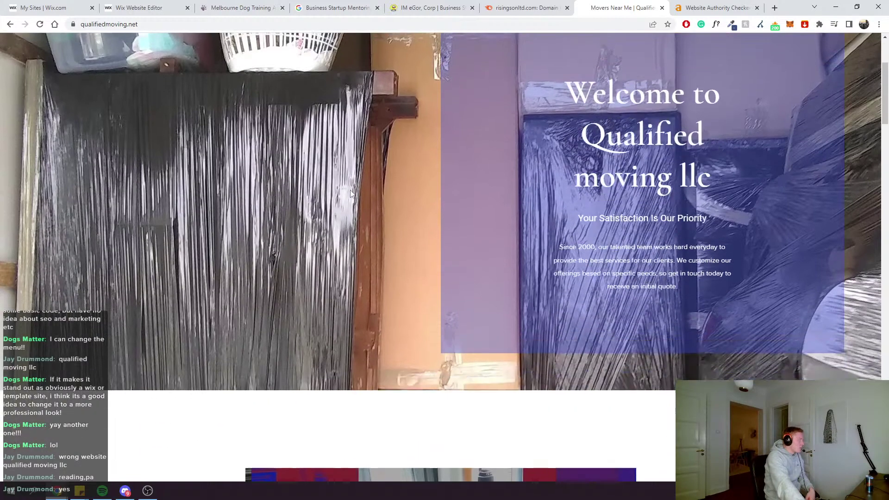
scroll(383, 213, "up", 2)
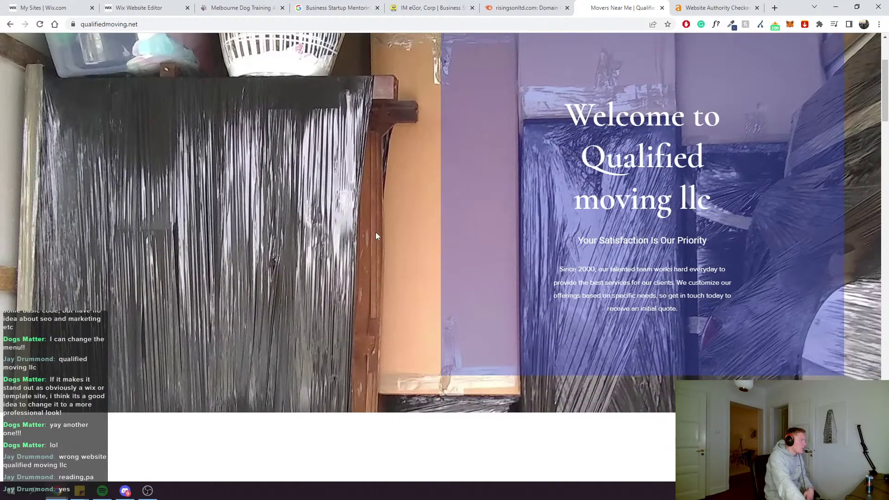
scroll(376, 232, "up", 2)
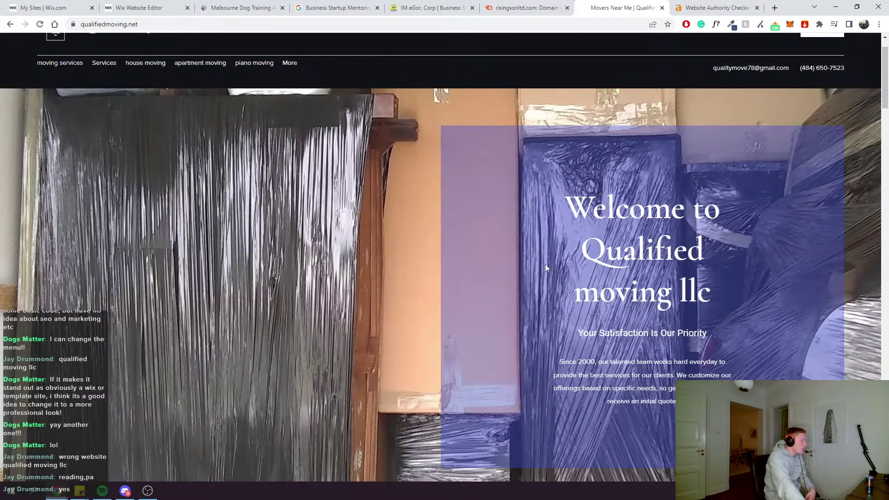
scroll(453, 237, "down", 4)
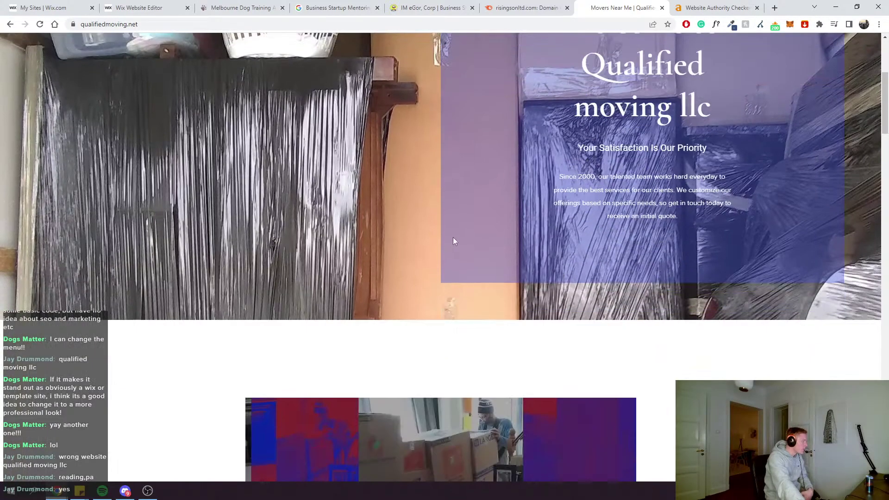
scroll(488, 260, "up", 3)
scroll(363, 231, "up", 2)
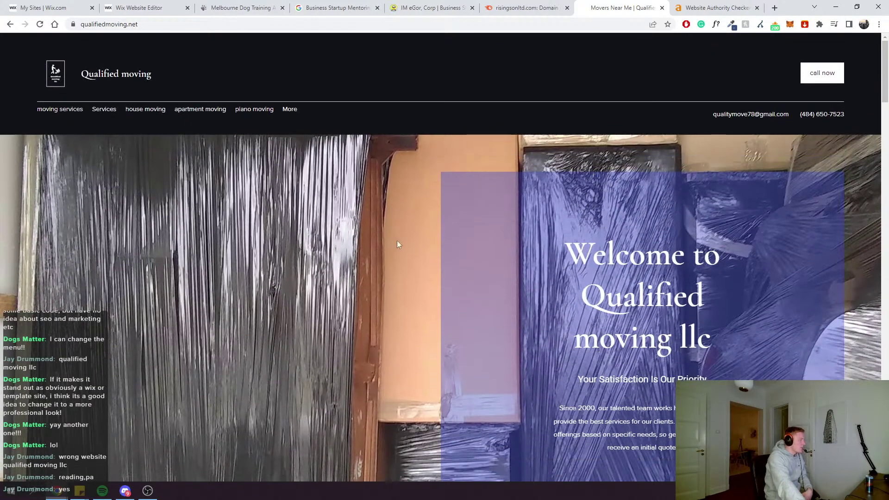
Highlight the "Since 2000" paragraph in the hero section, clear it, and mark its closing "quote" wording
scroll(292, 261, "down", 3)
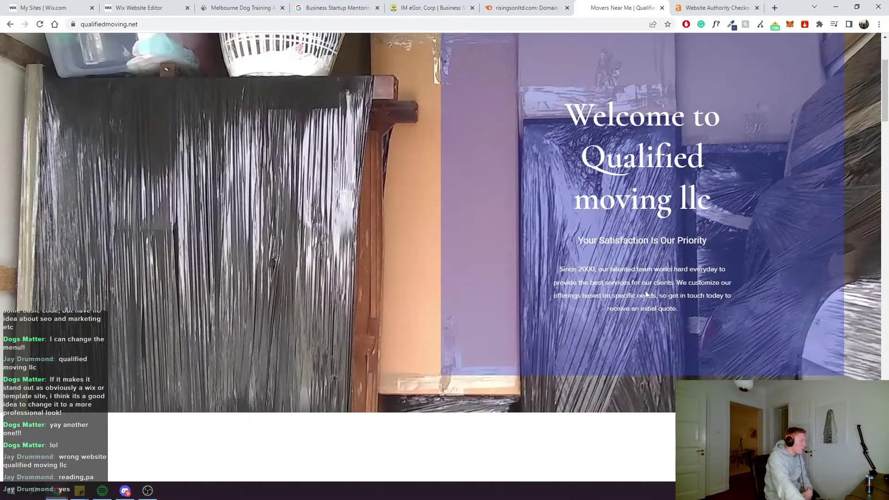
left_click_drag(687, 313, 601, 269)
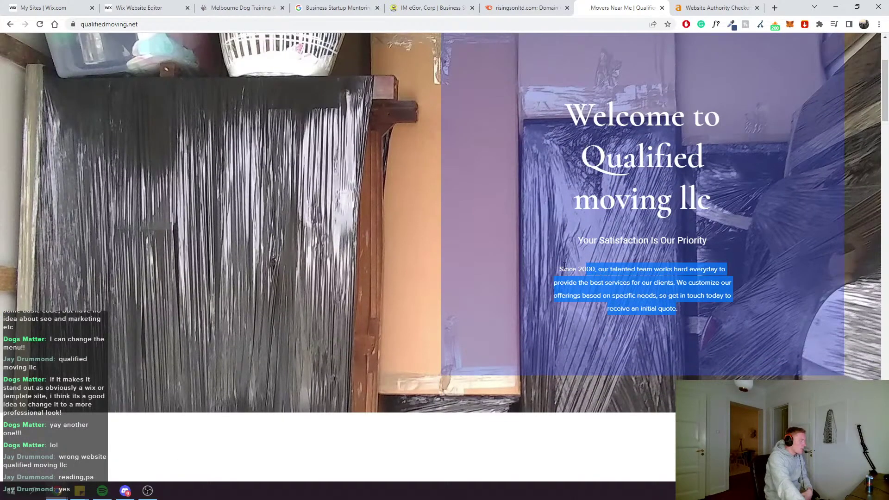
left_click(348, 224)
scroll(349, 226, "up", 3)
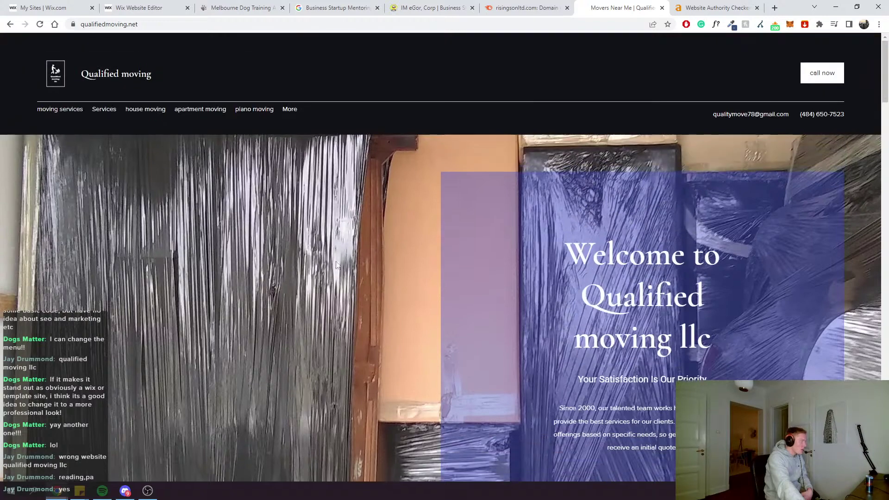
scroll(416, 240, "down", 3)
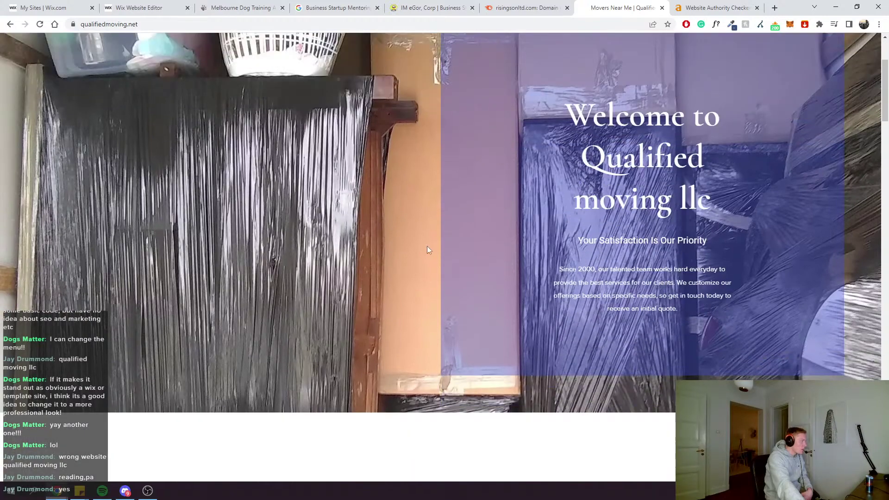
mouse_move(680, 307)
left_mouse_down()
mouse_move(606, 308)
mouse_move(678, 322)
left_mouse_up()
left_click(671, 312)
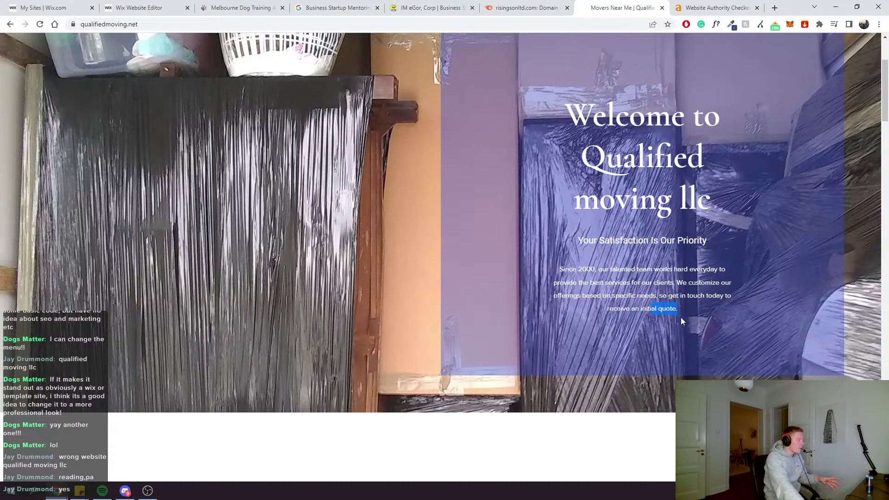
Capture a screen snip of the hero section and sketch a red button-shaped box beneath the introductory paragraph
scroll(680, 319, "up", 2)
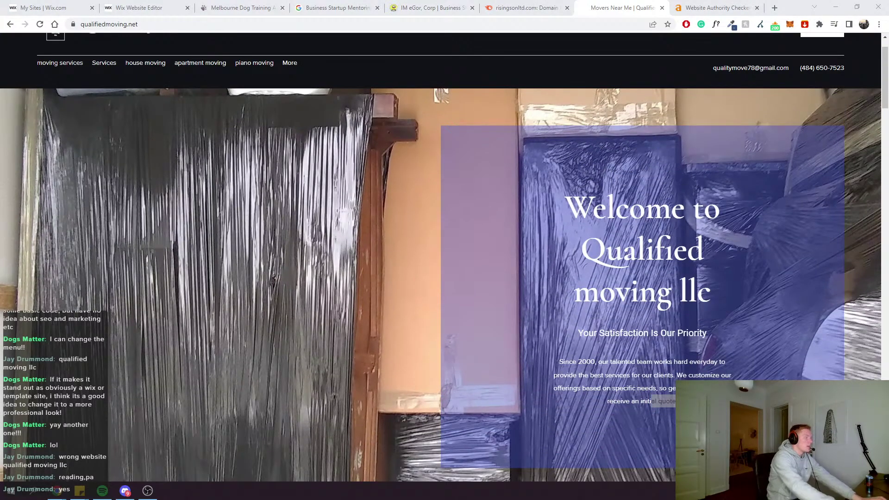
key("super+shift+s")
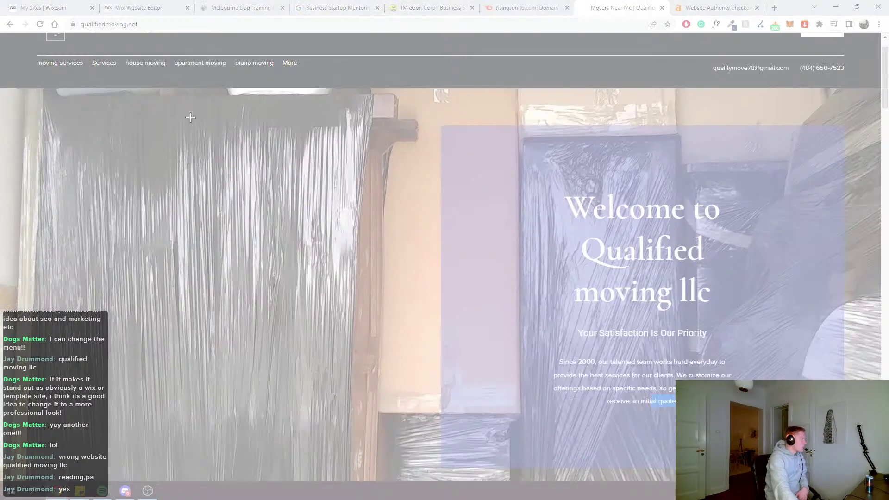
left_click_drag(59, 97, 865, 474)
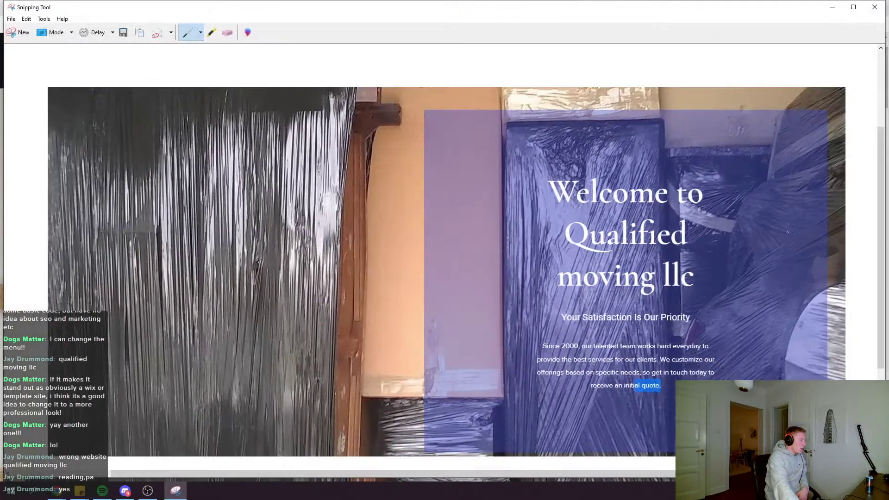
mouse_move(606, 400)
left_mouse_down()
mouse_move(551, 399)
mouse_move(560, 449)
mouse_move(668, 446)
left_mouse_up()
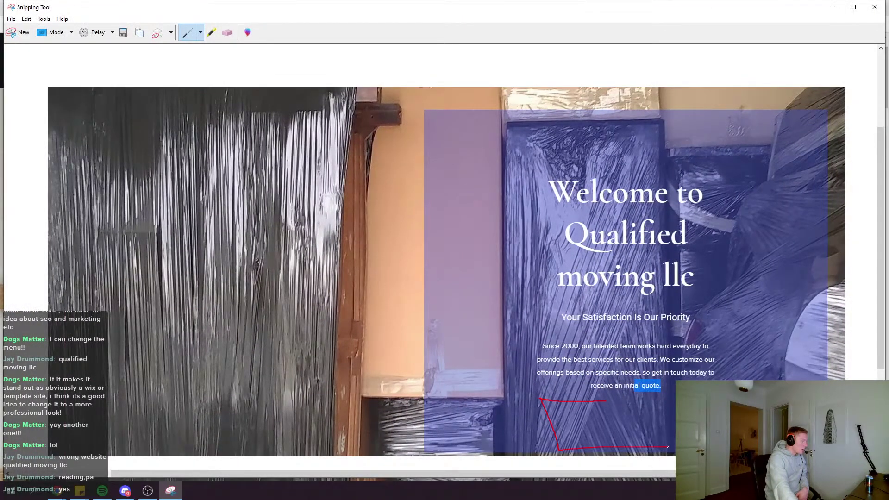
left_click_drag(605, 396, 606, 400)
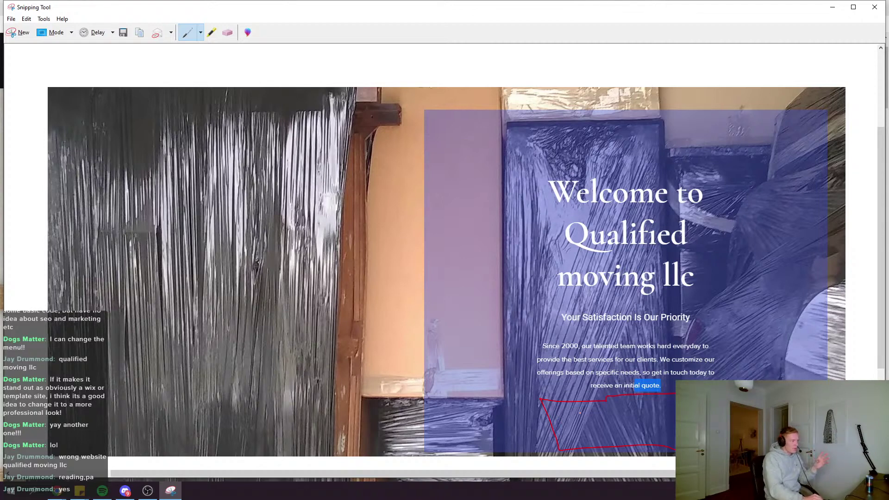
Emphasize the sketched button box with red circles and an arrow extending from it, and discard the snip without saving
scroll(518, 296, "down", 1)
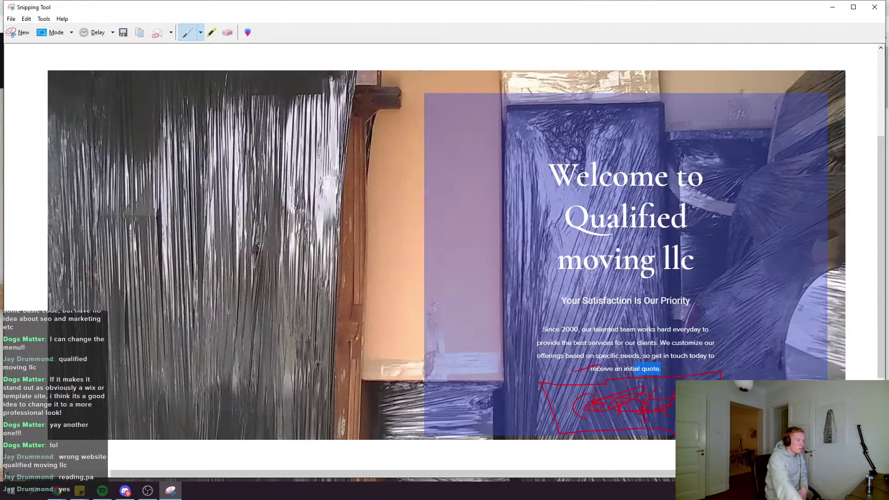
mouse_move(620, 403)
left_mouse_down()
mouse_move(542, 403)
mouse_move(695, 371)
left_mouse_up()
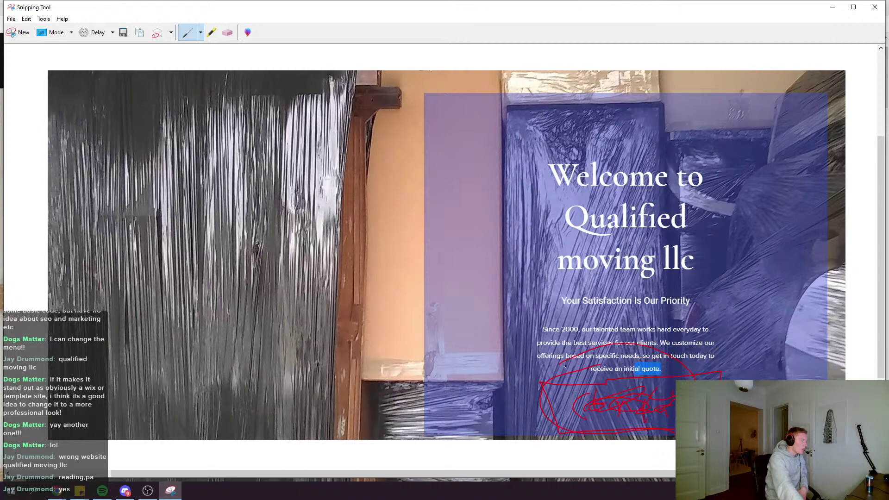
mouse_move(547, 362)
left_mouse_down()
mouse_move(424, 352)
mouse_move(481, 377)
left_mouse_up()
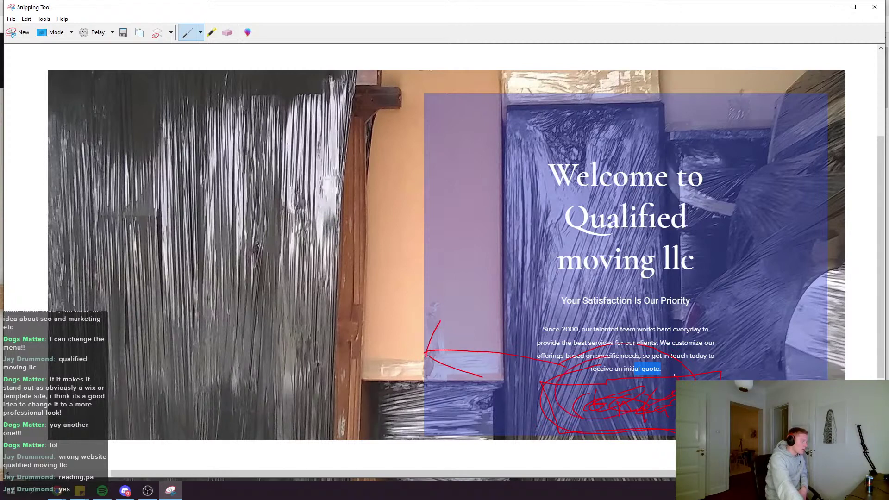
left_click_drag(674, 375, 631, 384)
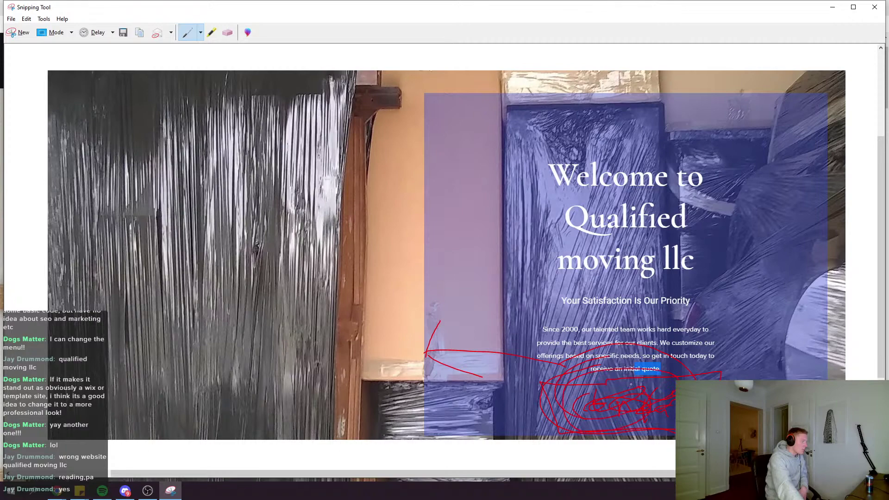
left_click(874, 7)
left_click(483, 249)
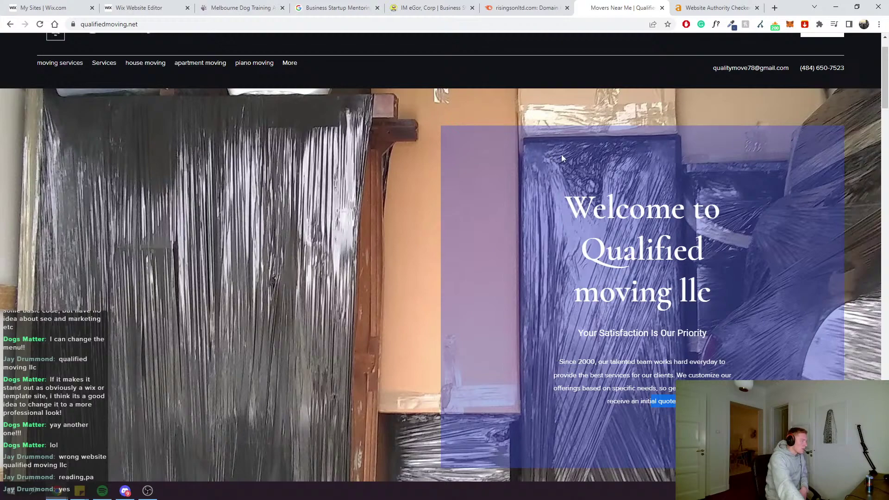
Review the homepage from the hero section through the videos and contact form to the customer reviews and footer
scroll(528, 227, "down", 3)
scroll(513, 168, "up", 3)
scroll(495, 266, "down", 5)
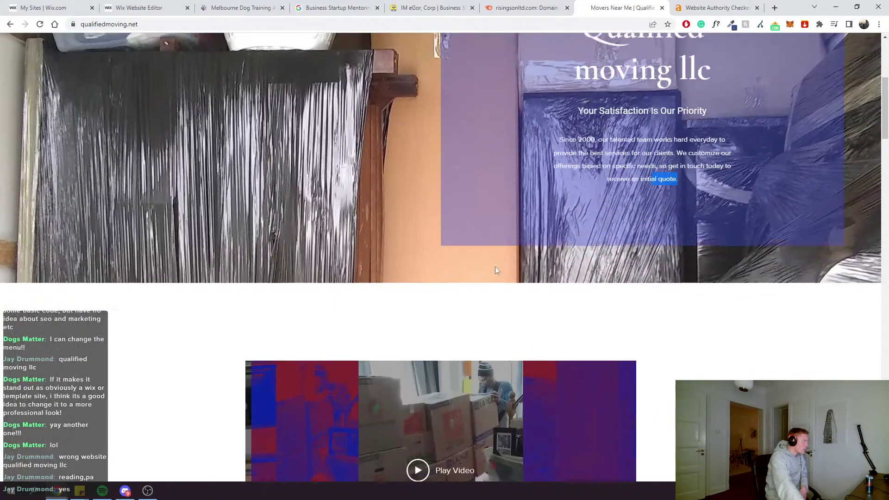
scroll(325, 143, "up", 6)
scroll(487, 198, "down", 10)
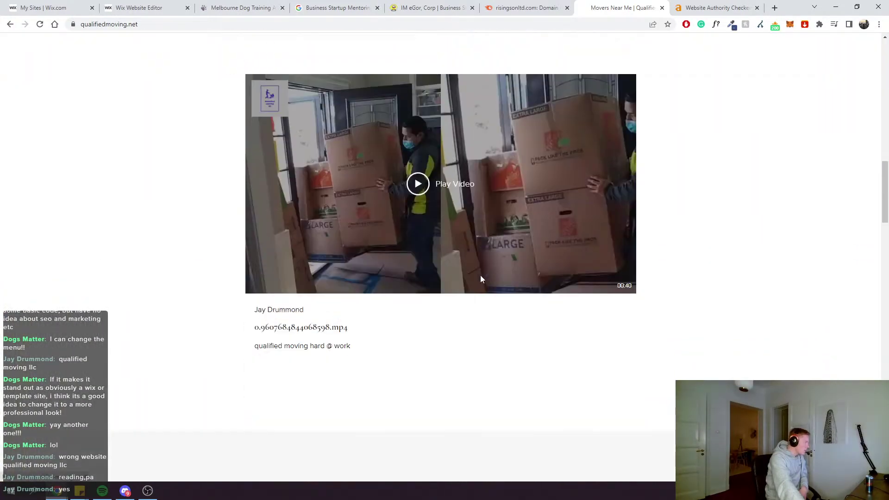
scroll(581, 296, "down", 15)
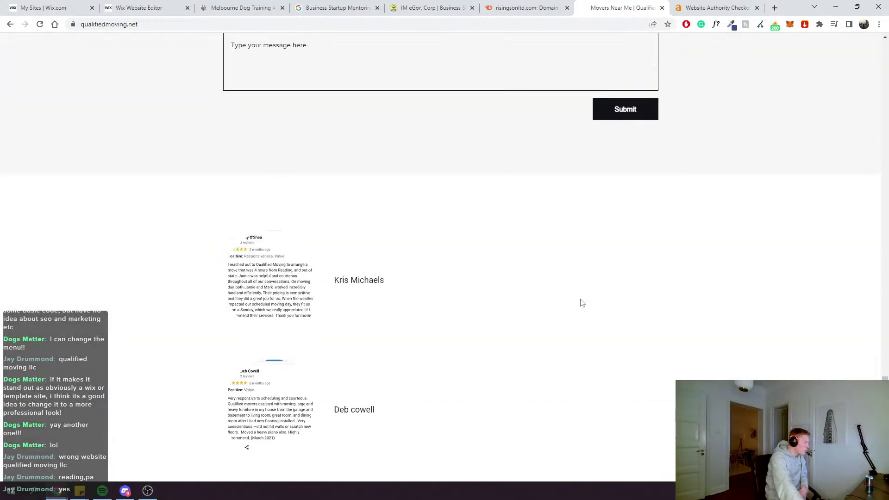
Check where the footer's Facebook and Twitter links lead in separate tabs, closing each one after viewing
right_click(268, 422)
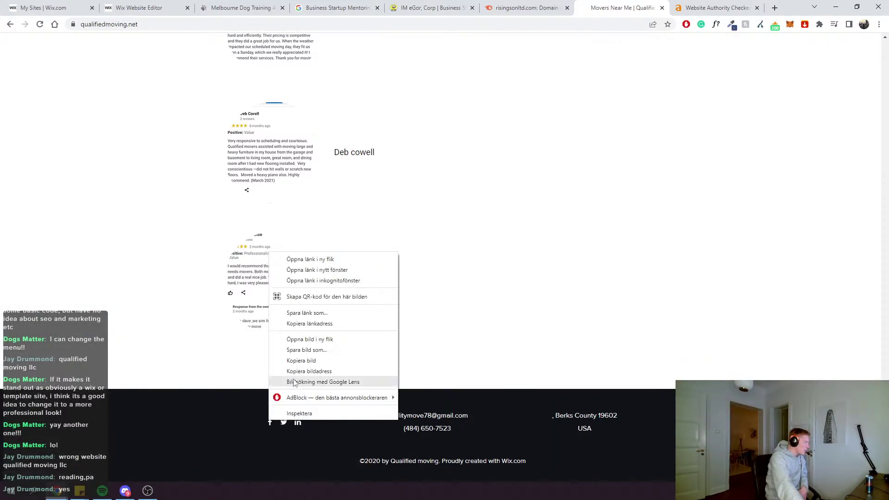
left_click(291, 257)
left_click(649, 10)
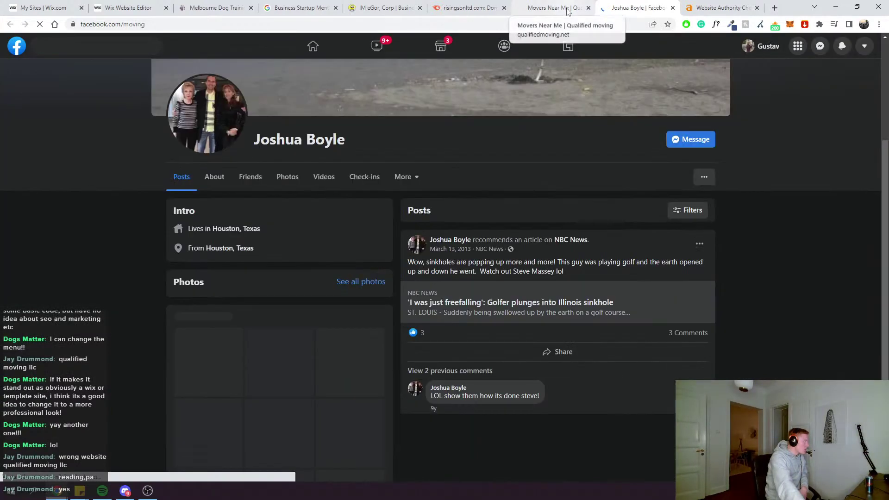
left_click(568, 10)
left_click(672, 7)
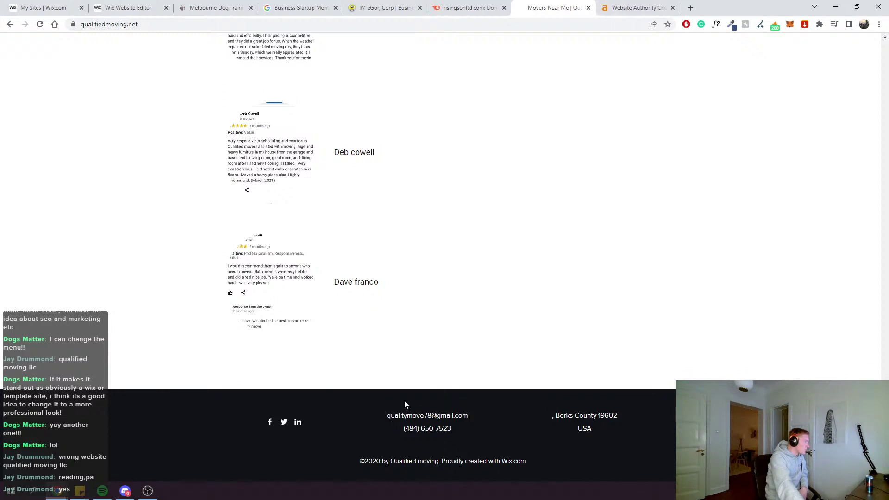
left_click(284, 422)
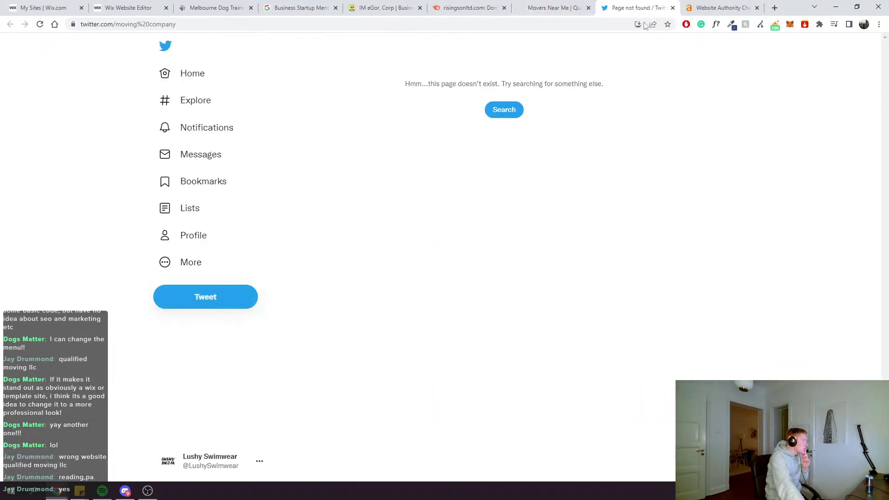
left_click(672, 8)
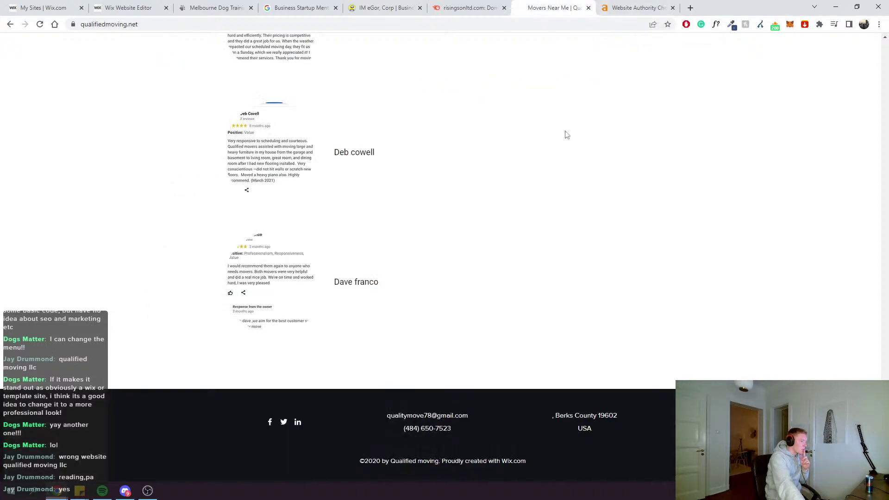
Check where the footer's LinkedIn link leads in a separate tab, close it, and return to the hero section
right_click(298, 425)
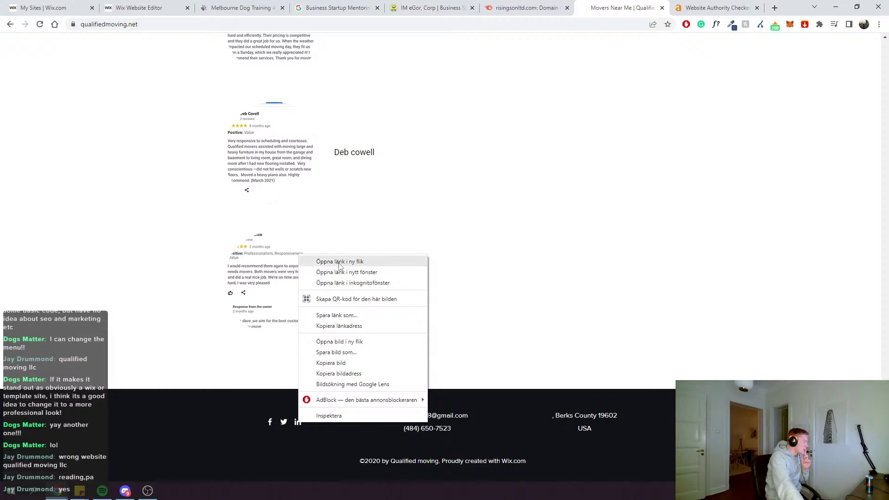
left_click(324, 260)
left_click(604, 5)
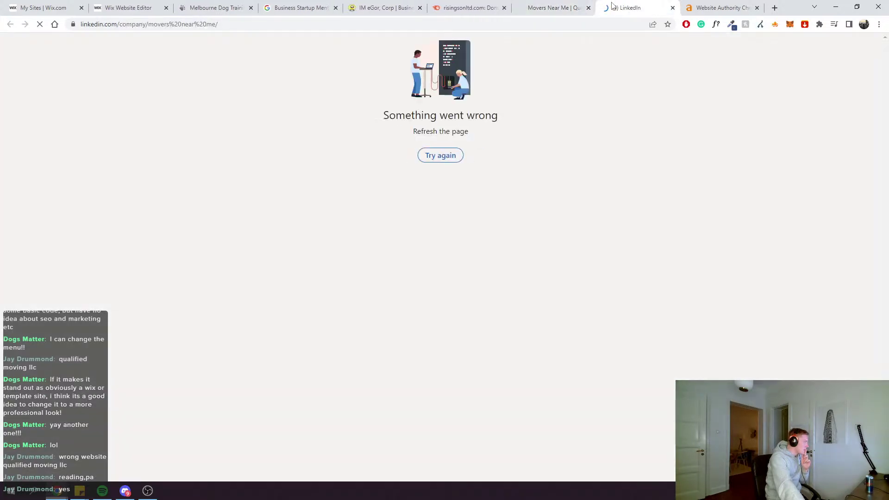
left_click(673, 8)
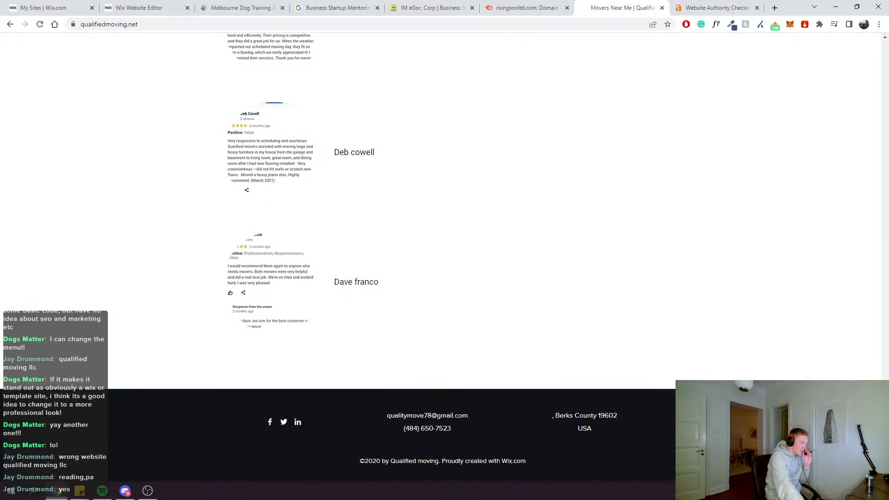
scroll(845, 246, "up", 20)
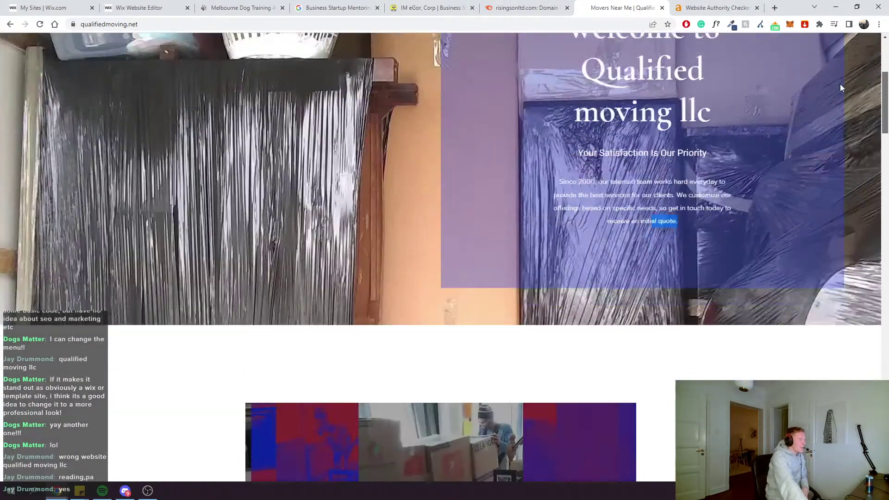
scroll(570, 241, "down", 2)
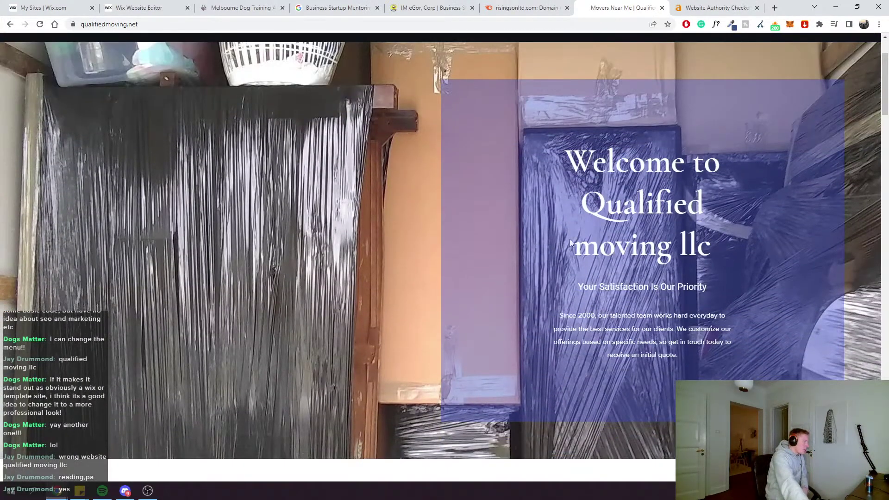
Compare the hero section with the two embedded videos and their captions further down the homepage
scroll(505, 254, "down", 3)
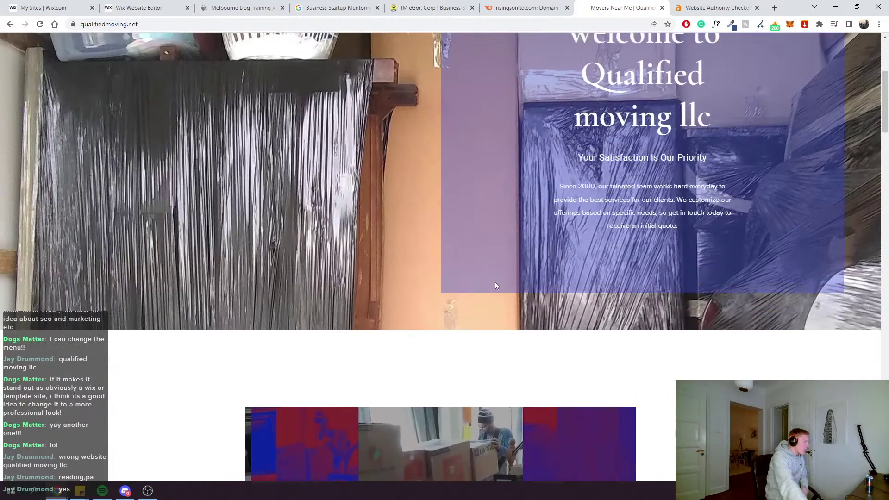
scroll(494, 281, "up", 5)
scroll(576, 245, "down", 11)
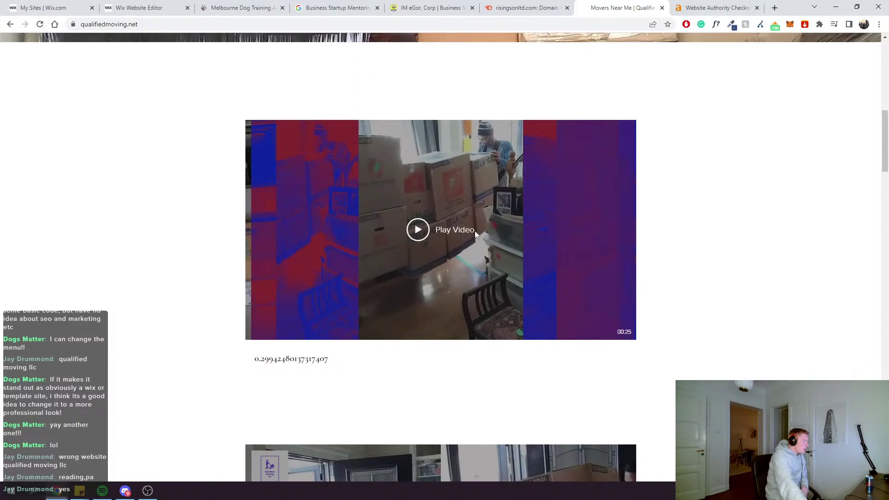
scroll(602, 231, "down", 6)
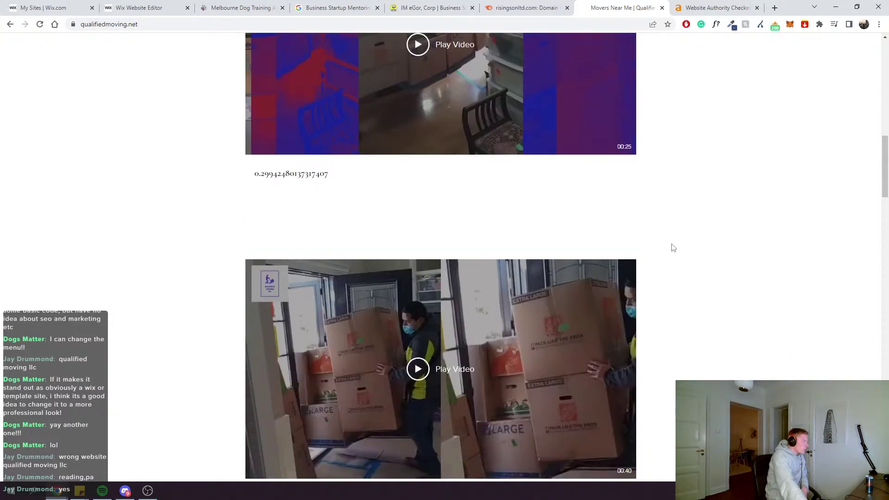
scroll(672, 255, "down", 1)
scroll(516, 304, "down", 3)
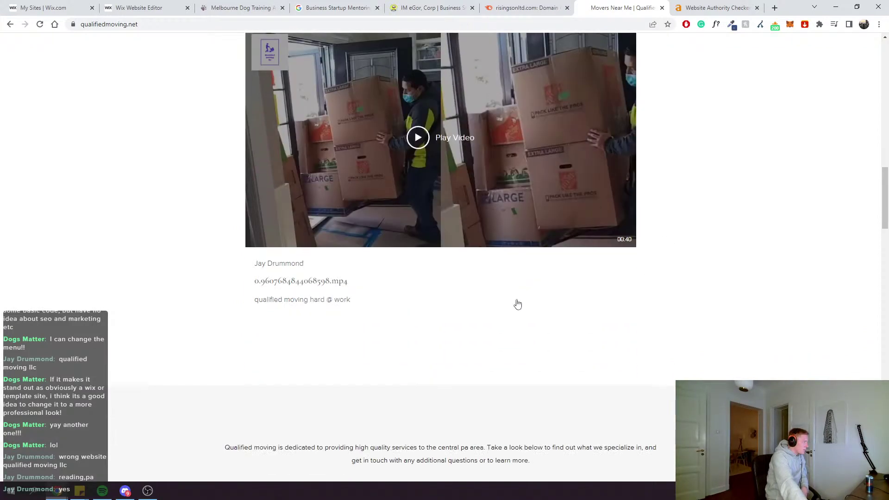
scroll(504, 289, "up", 14)
scroll(512, 308, "down", 2)
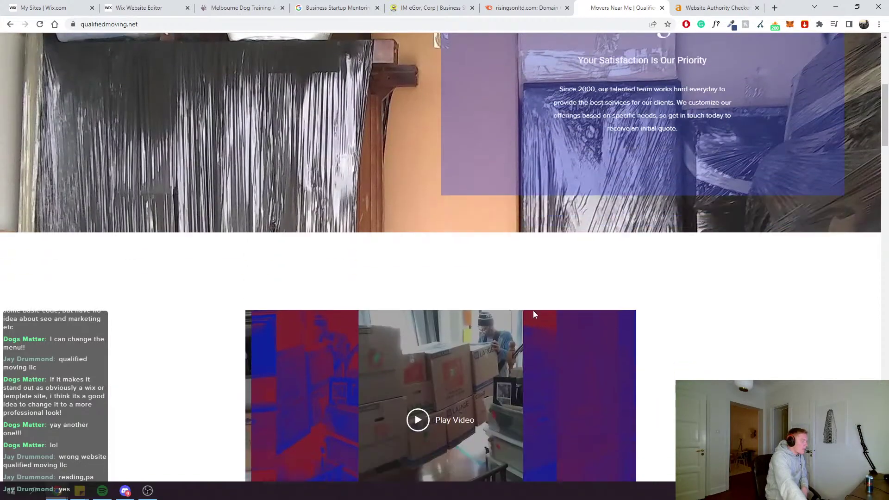
scroll(543, 304, "down", 3)
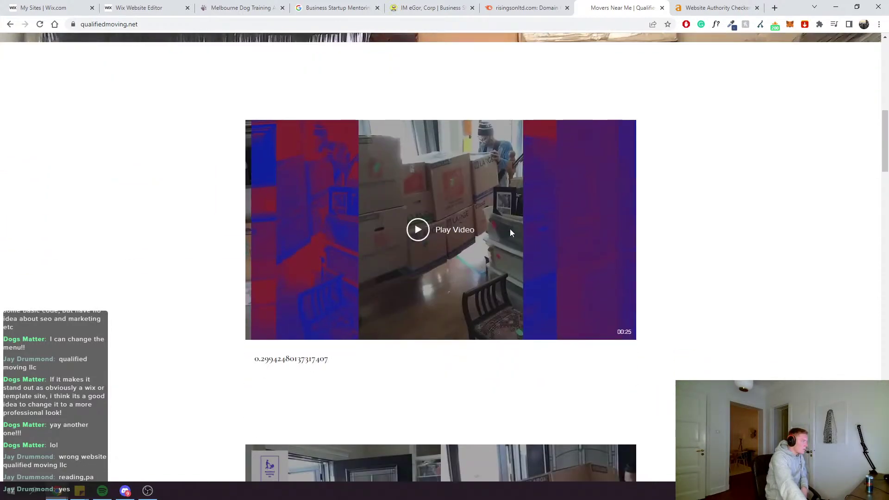
scroll(510, 229, "up", 2)
scroll(236, 351, "down", 2)
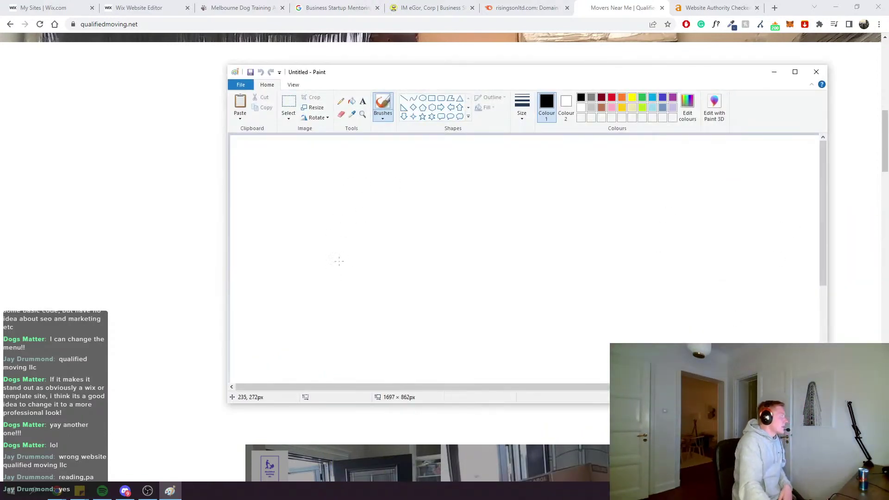
Switch to Paint, sketch a freehand black image box, and place the heading "We move your stuff!" beside it
mouse_move(313, 233)
left_mouse_down()
mouse_move(304, 307)
mouse_move(404, 325)
mouse_move(445, 218)
mouse_move(335, 208)
left_mouse_up()
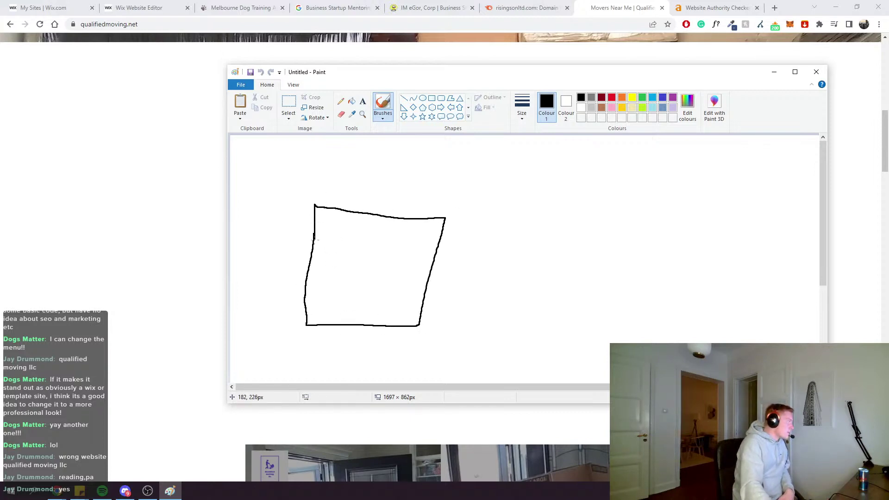
left_click(363, 101)
mouse_move(464, 204)
left_mouse_down()
mouse_move(561, 228)
mouse_move(639, 220)
mouse_move(649, 233)
left_mouse_up()
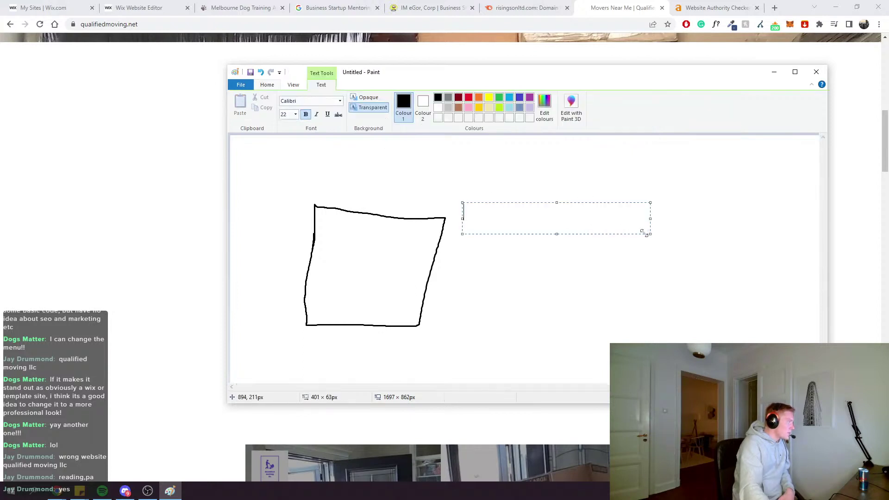
type("W")
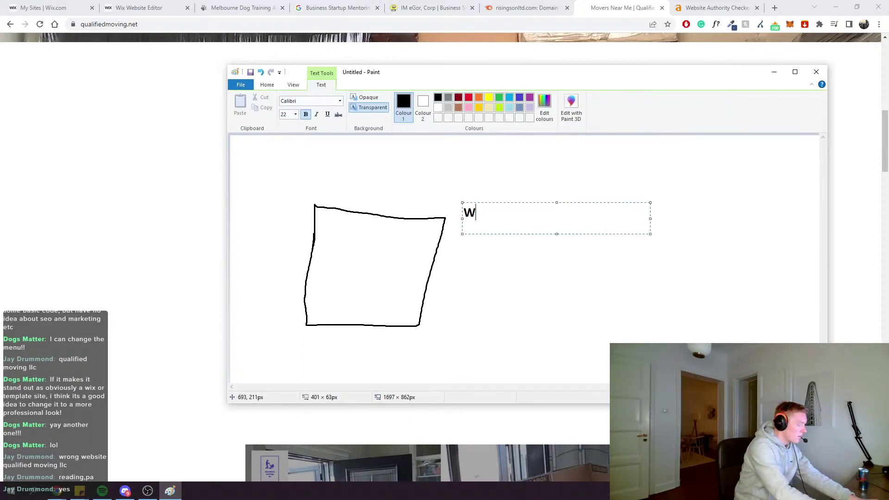
type("e move your stuff!")
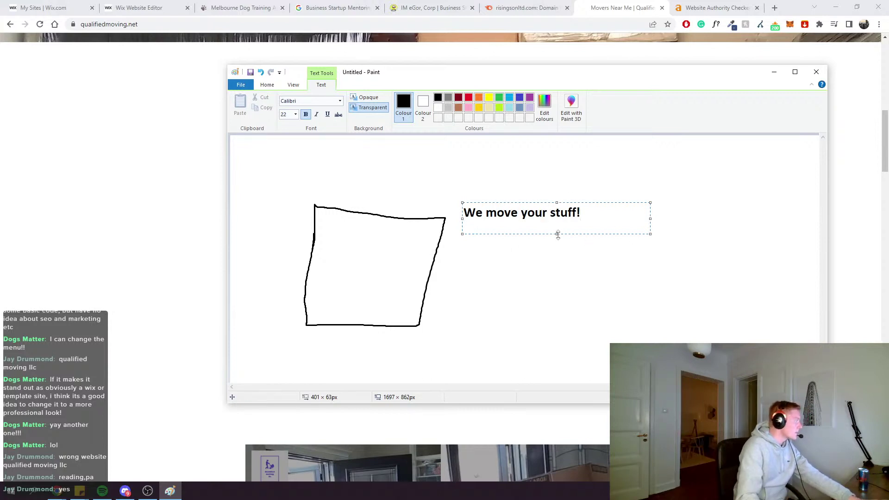
mouse_move(556, 234)
left_mouse_down()
mouse_move(570, 207)
mouse_move(562, 224)
left_mouse_up()
Add a size 9 text block below the heading reading "We move your stuff in blablabla..."
left_click(267, 85)
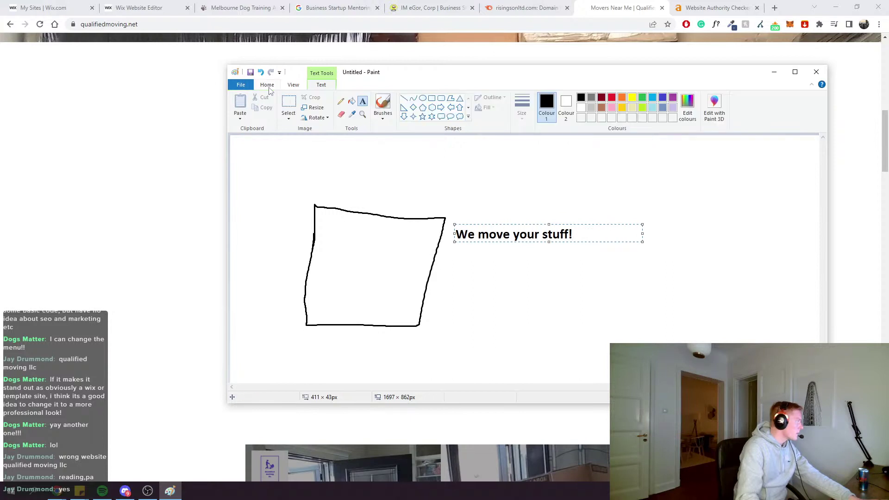
left_click(363, 101)
left_click_drag(452, 254, 608, 315)
left_click(295, 115)
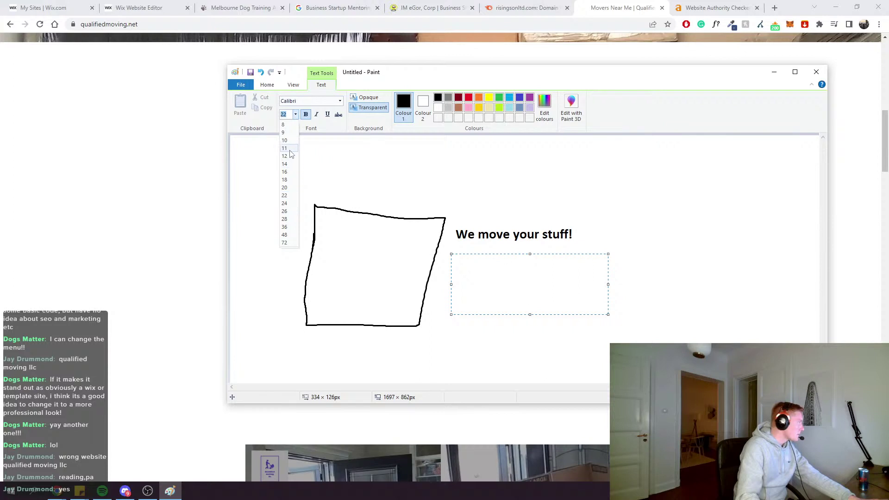
left_click(285, 131)
type("We m")
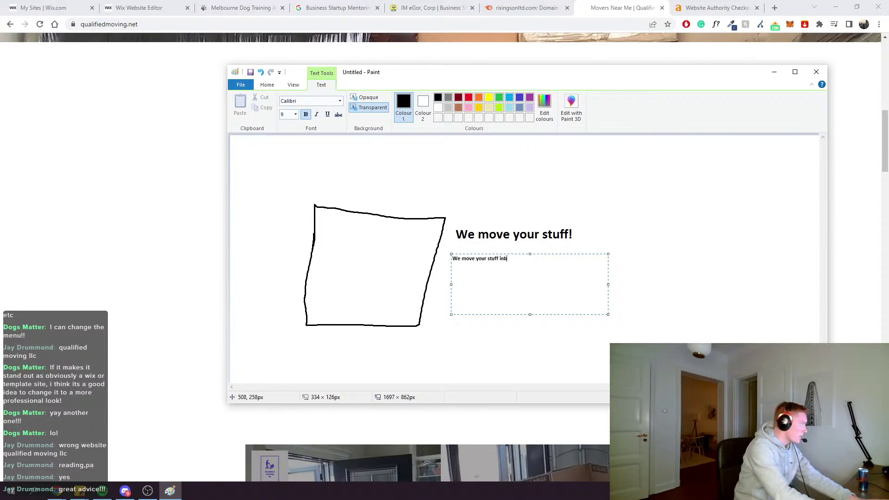
type("ove your stuff in blablabla...")
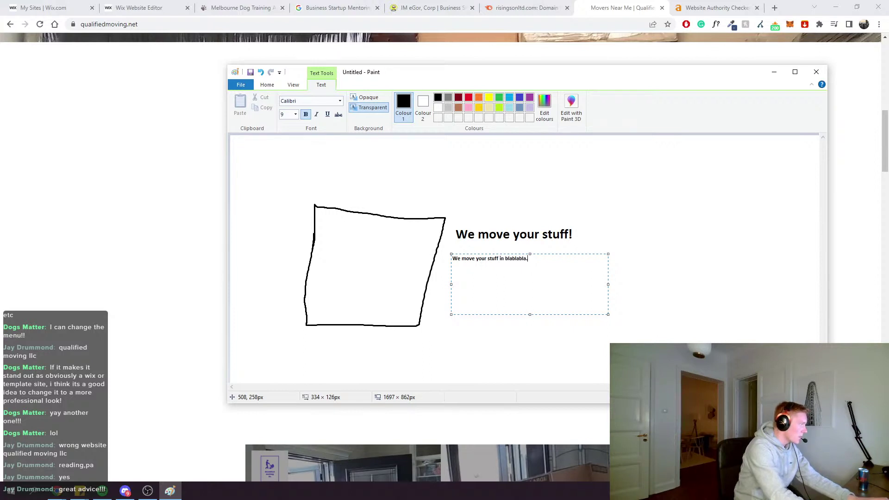
Copy the sentence in the text block and paste it seven more times
key("ctrl+a")
left_click(564, 260)
key("ctrl+v")
key("ctrl+v")
key("ctrl+v")
key("ctrl+v")
key("ctrl+v")
key("ctrl+v")
key("ctrl+v")
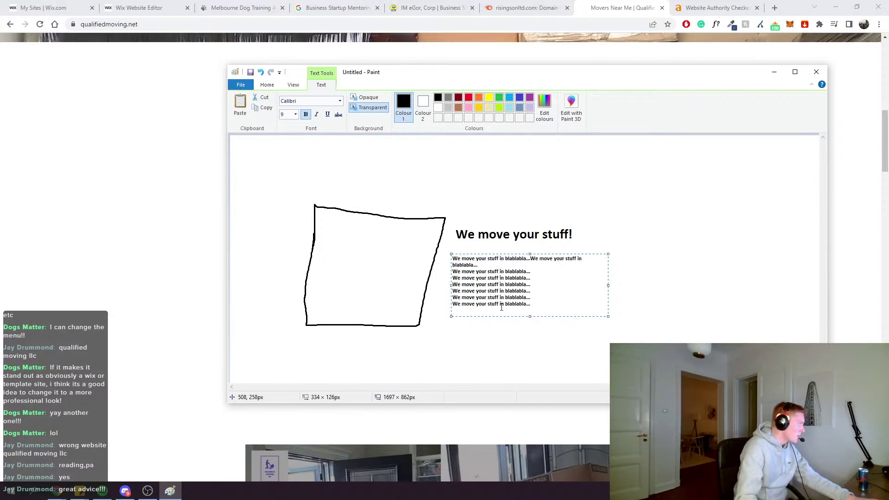
Join the repeated sentences into one running paragraph and delete the leftover separate lines
left_click(453, 271)
key("BackSpace")
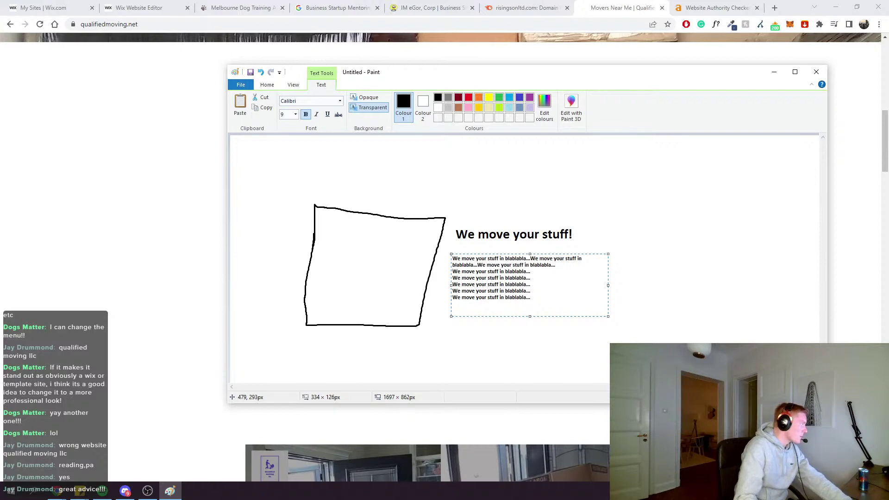
left_click(453, 272)
key("BackSpace")
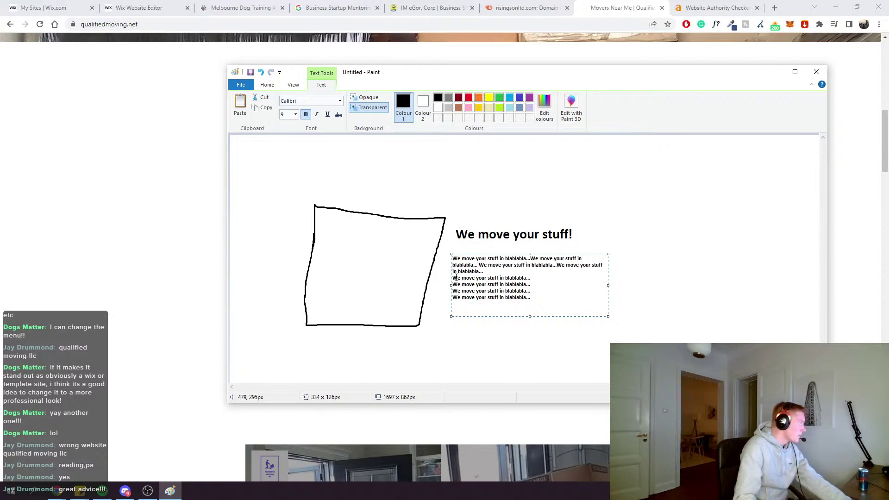
left_click(453, 277)
key("BackSpace")
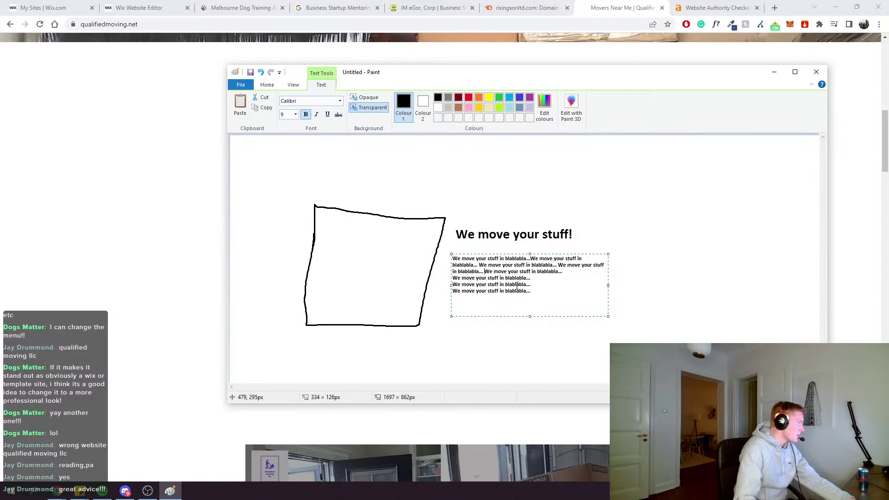
left_click_drag(532, 291, 440, 276)
key("BackSpace")
Copy the whole paragraph and append it twice to lengthen the placeholder body text
key("ctrl+a")
left_click(582, 272)
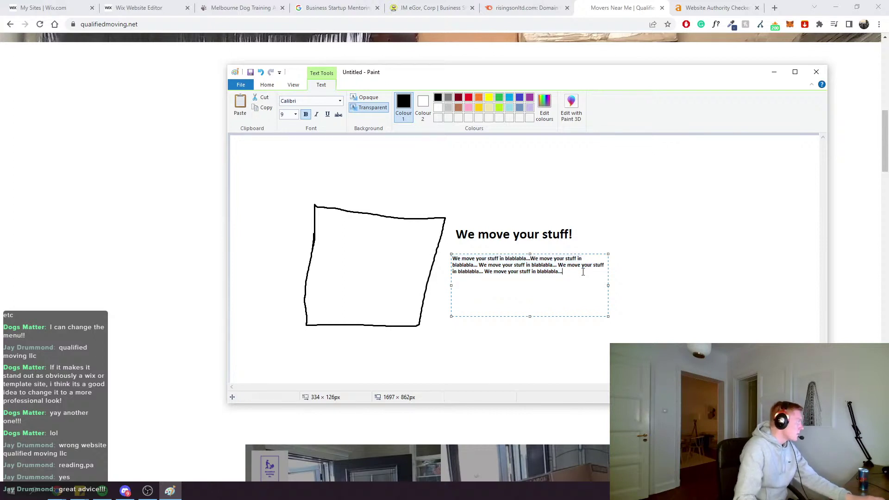
key("ctrl+v")
key("ctrl+v")
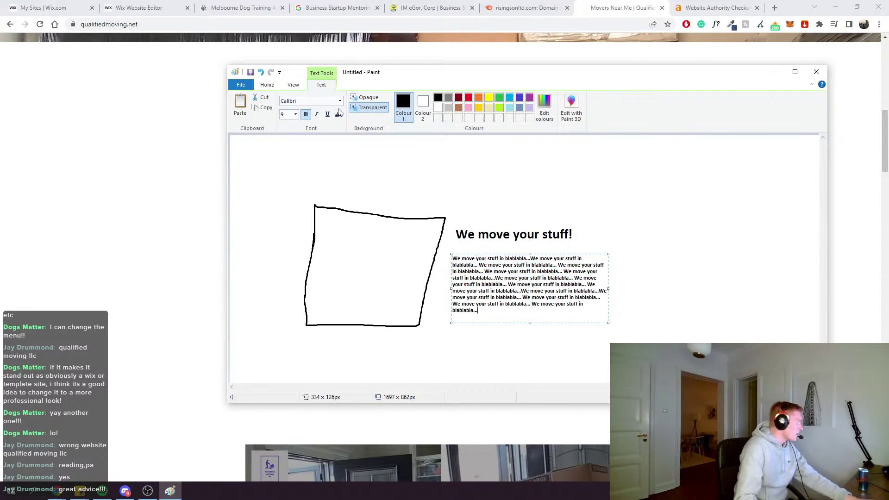
Draw a red rectangle of about 163 × 29 px below the paragraph as a button outline
left_click(267, 85)
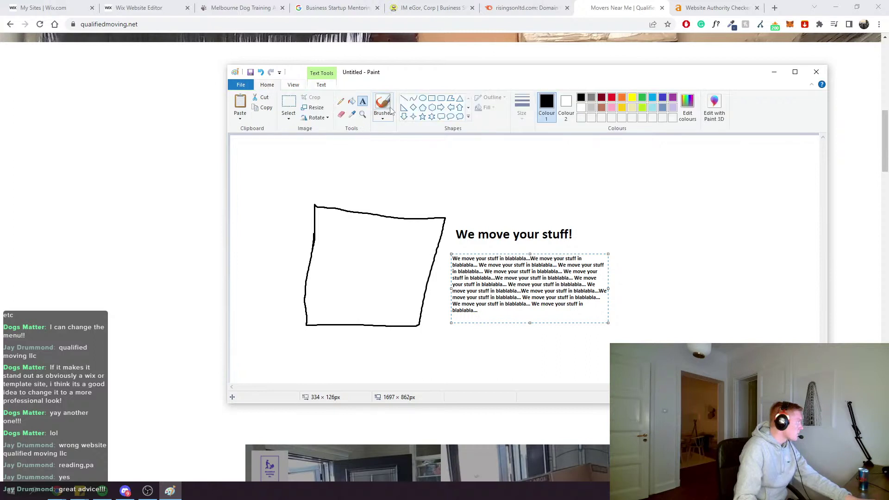
left_click(431, 99)
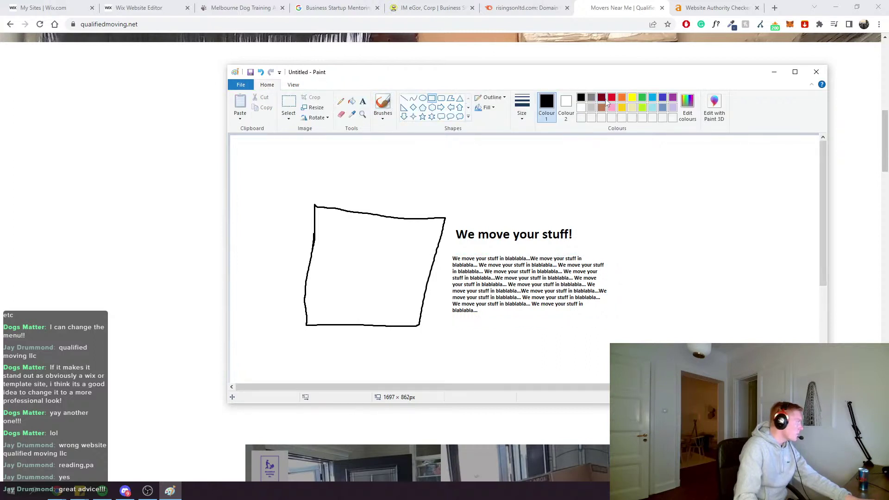
left_click(612, 98)
left_click_drag(446, 318, 522, 329)
Label the red button outline "Book House Moving Service!" in red text and fit the label inside it
left_click(363, 101)
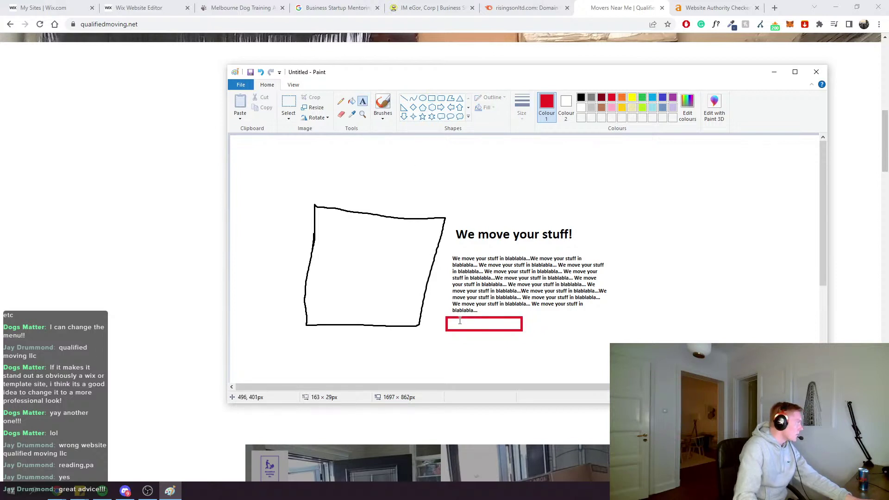
left_click_drag(448, 322, 516, 329)
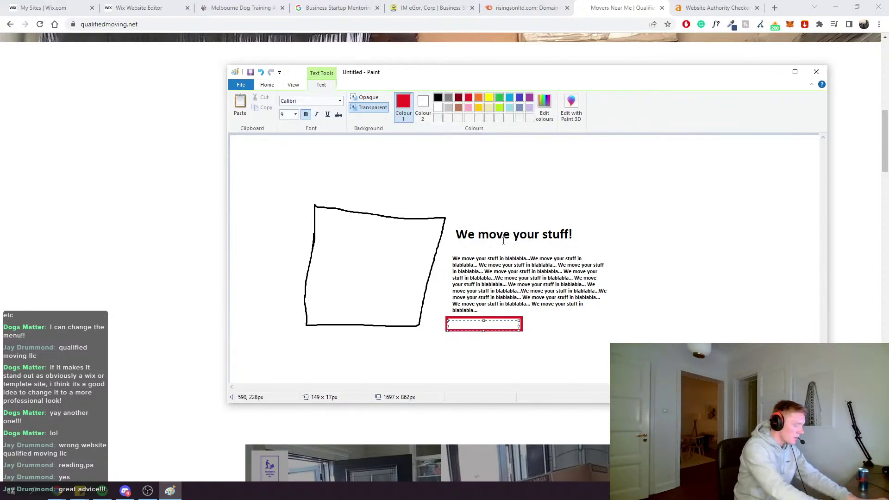
type("Book H")
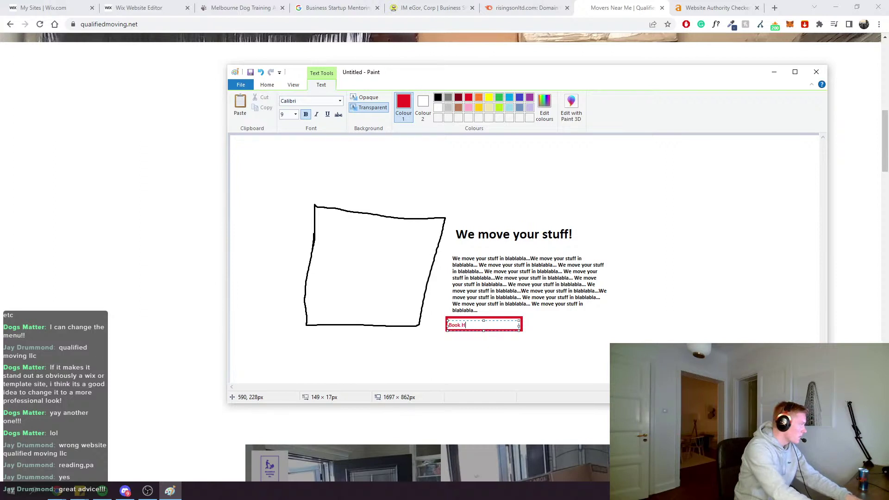
type("ouse Moving s")
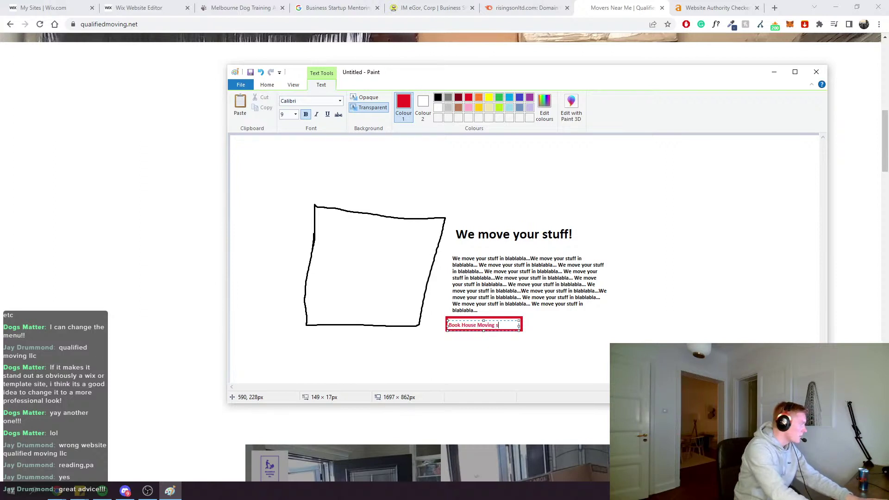
type("e")
type("ervice!")
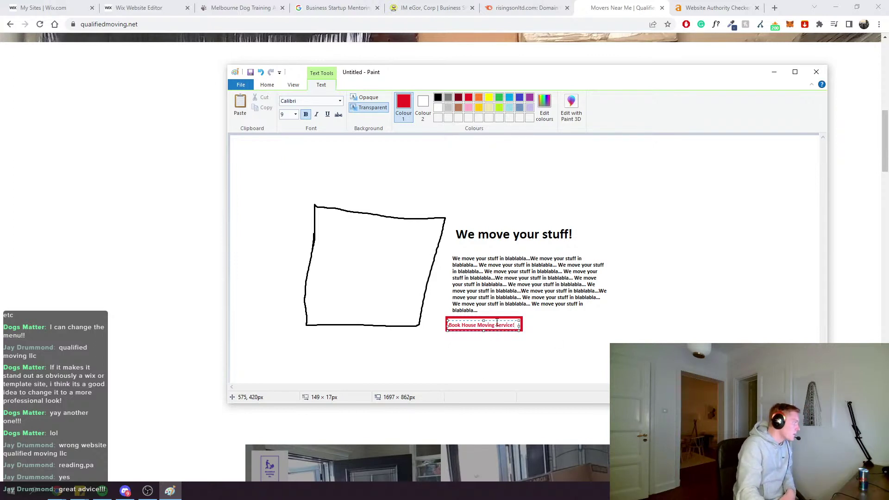
left_click_drag(498, 319, 499, 319)
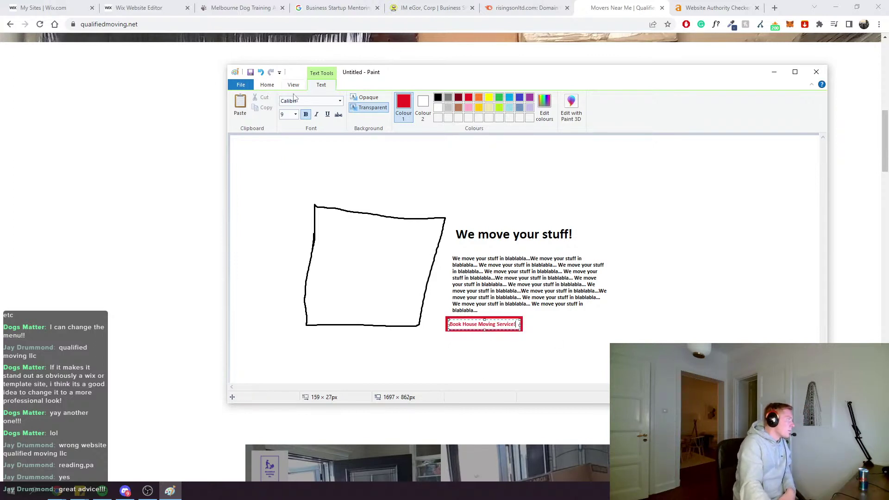
left_click(267, 85)
left_click(341, 100)
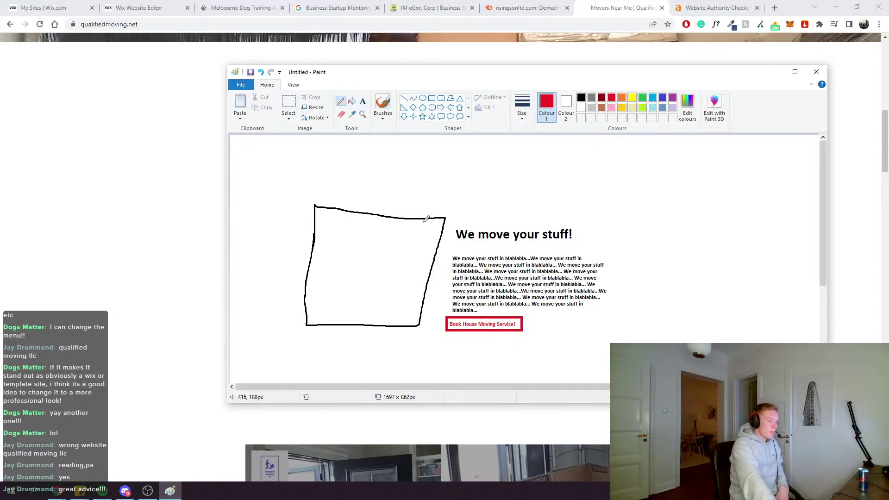
Switch to the browser and look over the homepage's two videos
scroll(462, 252, "down", 2)
scroll(463, 255, "up", 2)
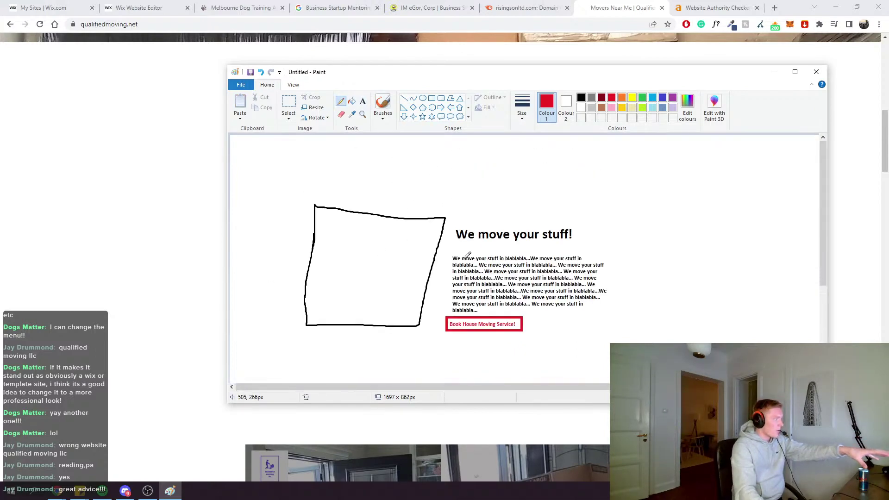
scroll(462, 255, "down", 1)
left_click(115, 281)
scroll(398, 288, "down", 10)
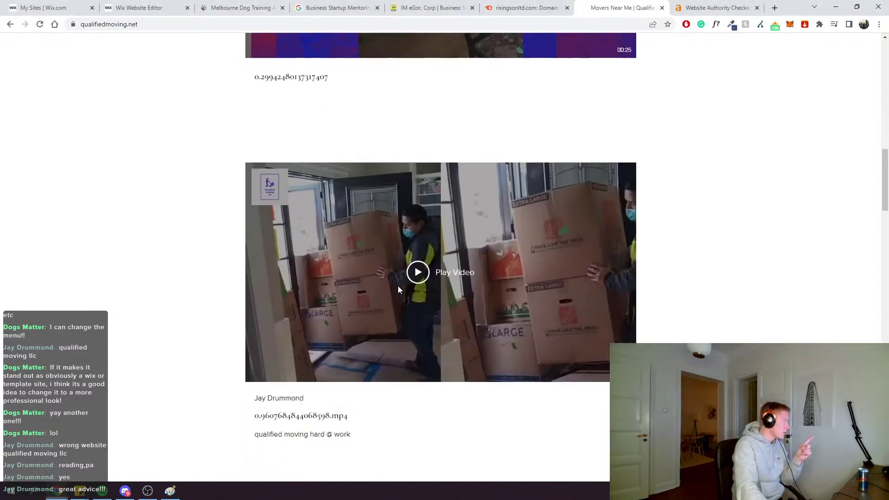
Switch back to Paint and sketch a freehand black box below the button with the pencil
left_click(170, 490)
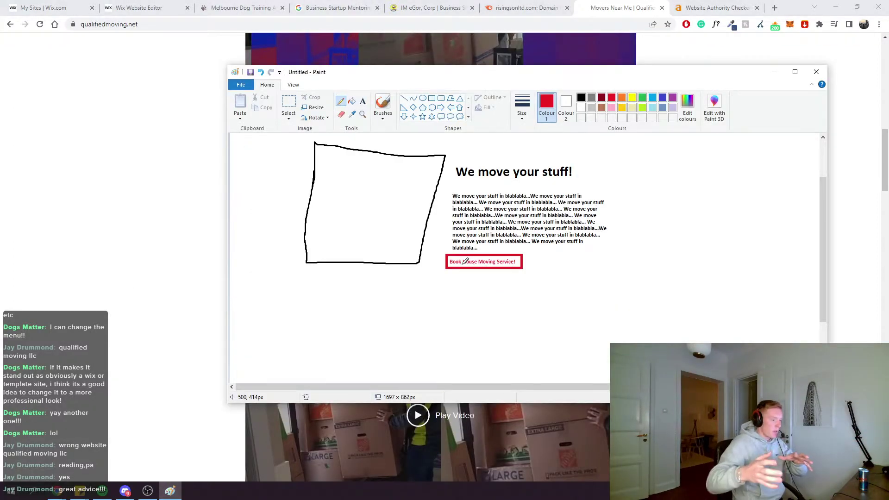
left_click(581, 98)
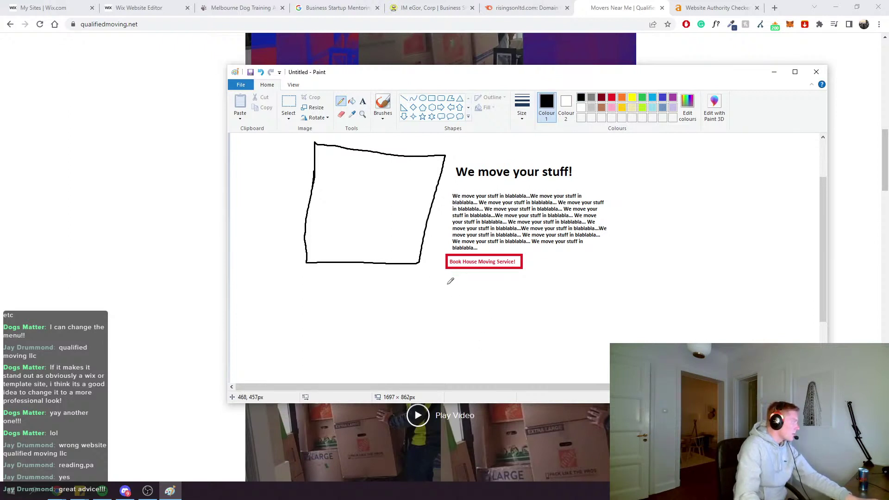
mouse_move(447, 284)
left_mouse_down()
mouse_move(602, 276)
mouse_move(600, 363)
mouse_move(439, 361)
mouse_move(439, 300)
left_mouse_up()
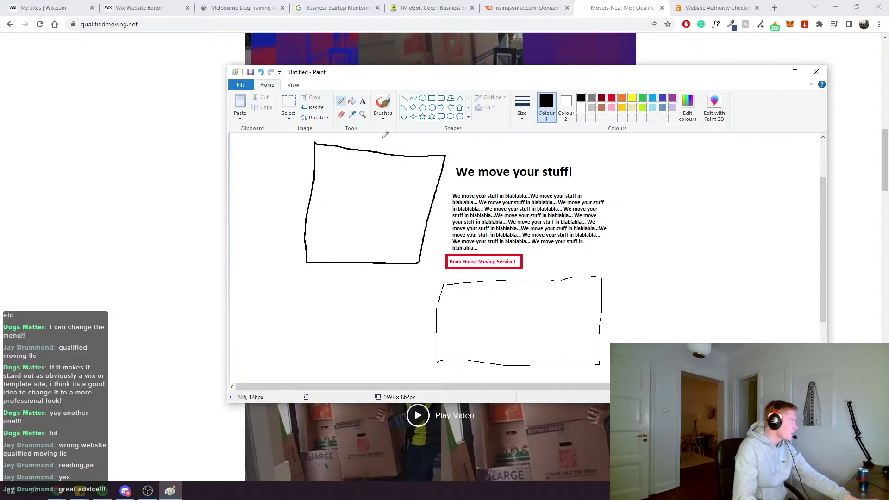
Add the bold 18-point heading "We also do apartment moving!" beside the lower box, below the large black image box
left_click(362, 101)
left_click_drag(307, 279, 426, 300)
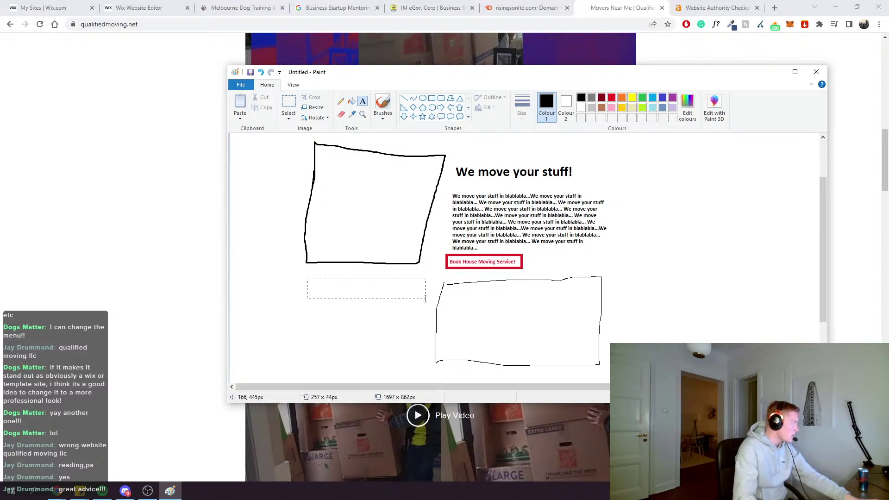
left_click(295, 115)
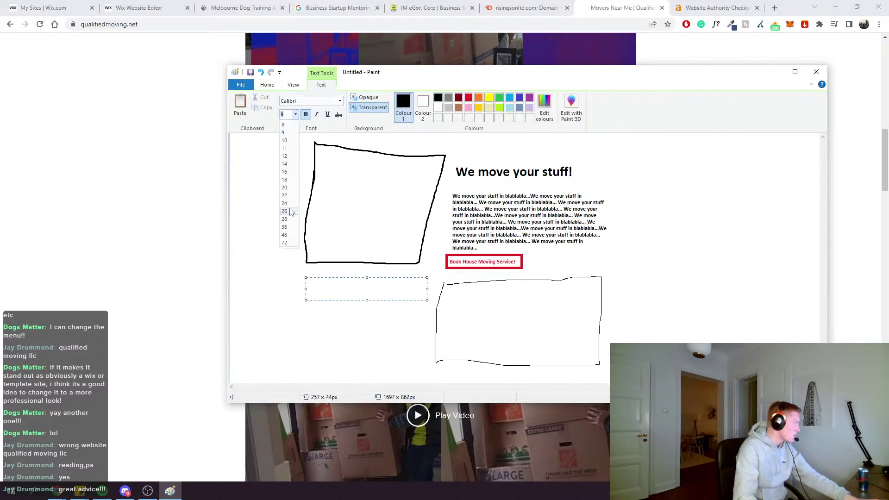
left_click(284, 204)
left_click(295, 114)
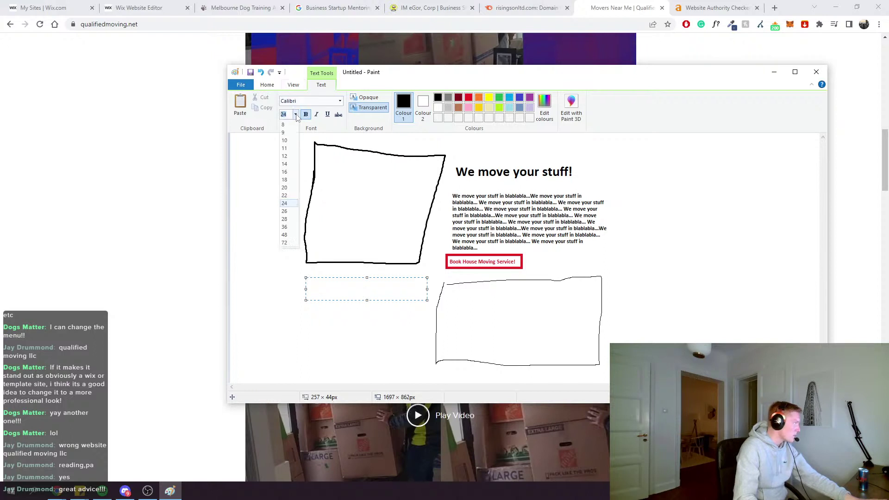
left_click(284, 181)
type("Ap")
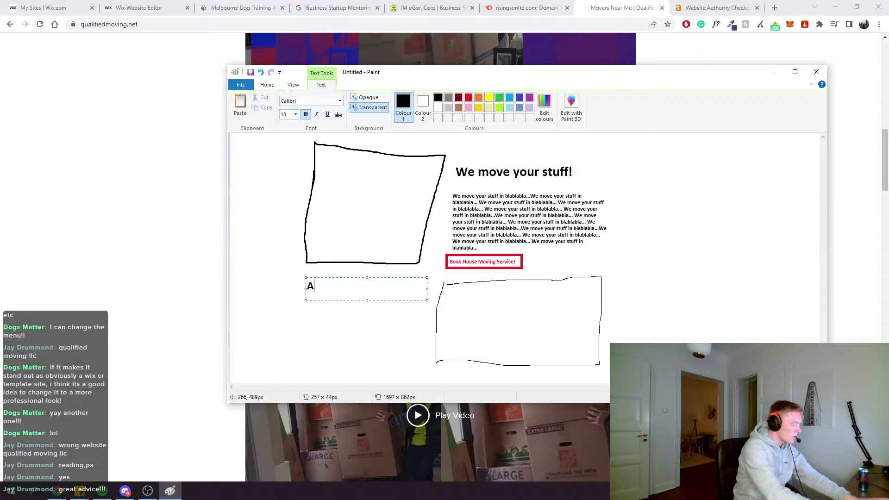
key("BackSpace")
key("BackSpace")
type("We also d")
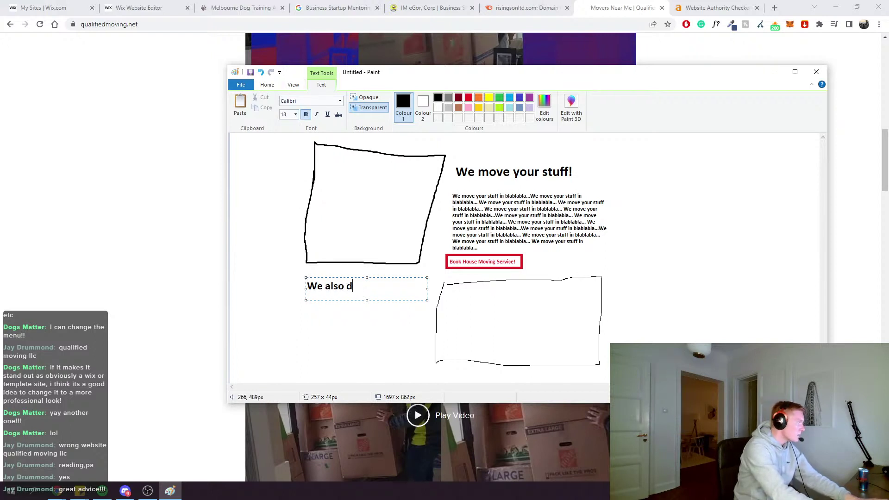
type("o apartment moving!")
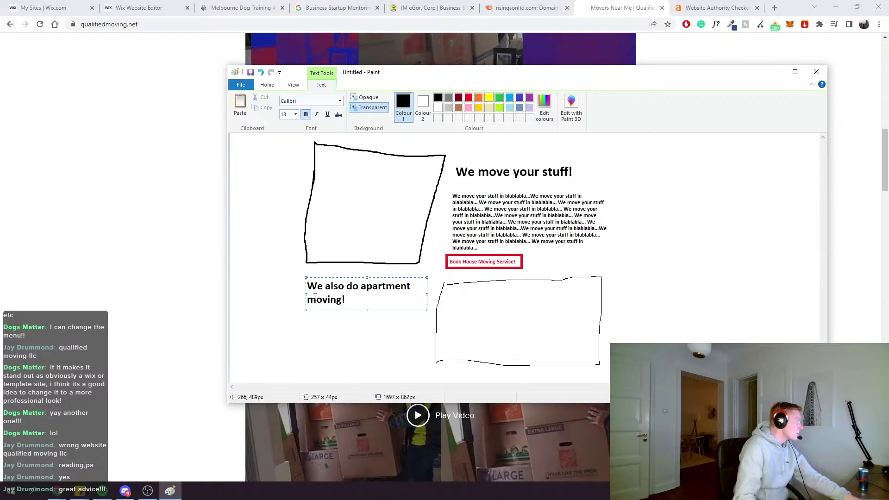
Widen the heading's text box so the text fits on one line, and trim it to about 326 × 47 px
left_click_drag(306, 294, 279, 294)
left_click_drag(385, 276, 390, 281)
double_click(386, 295)
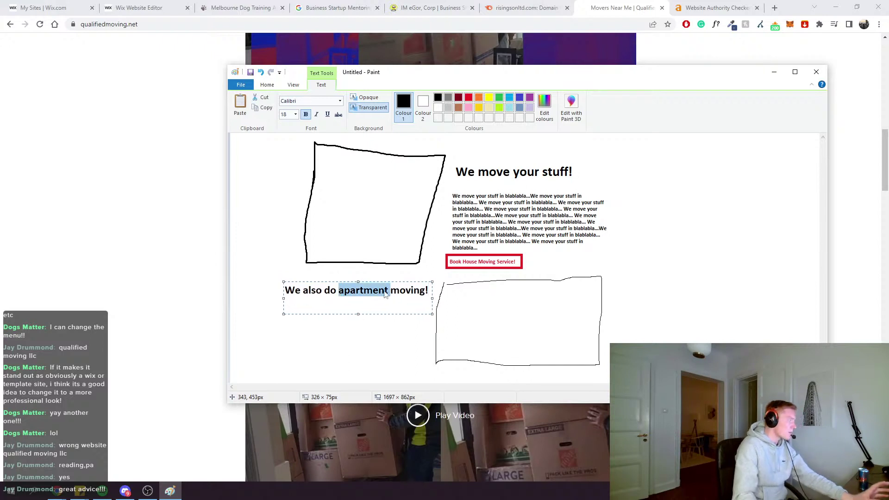
left_click_drag(338, 292, 426, 289)
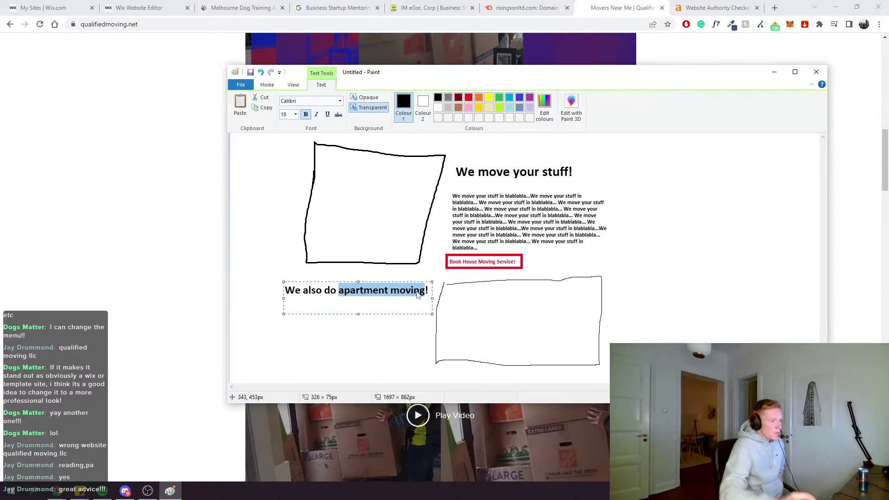
left_click_drag(358, 314, 359, 301)
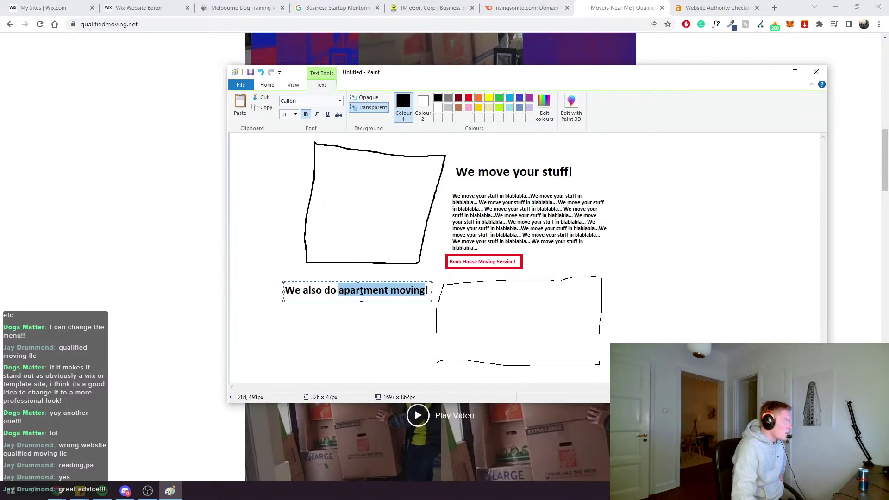
left_click(365, 289)
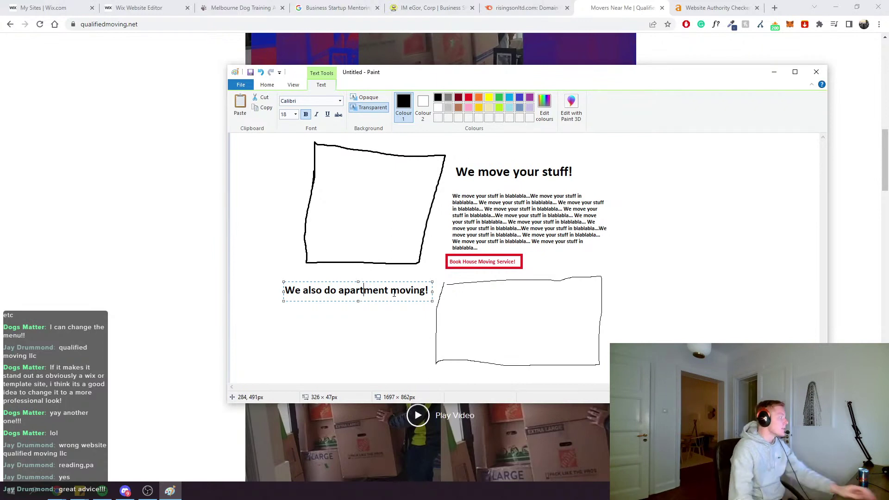
Place a 304 × 129 px text block under the apartment heading at size 9, reading "Blablalbla bla we do apartment moving in CA"
left_click(268, 85)
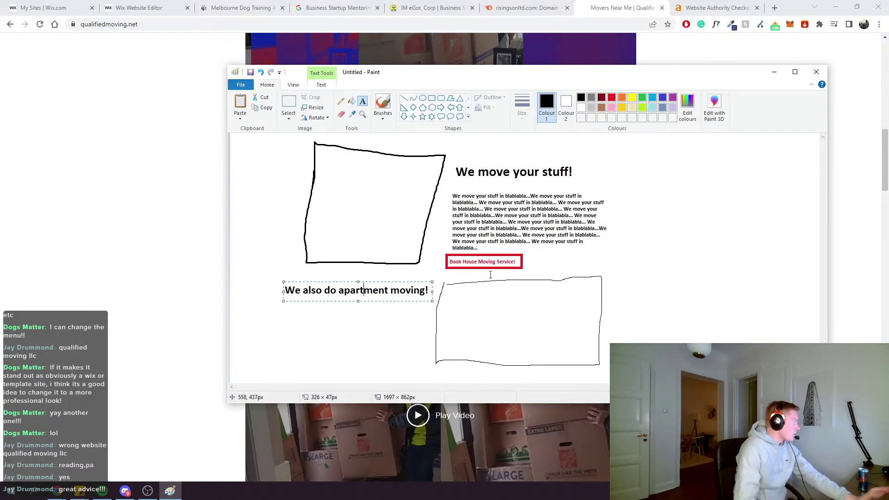
left_click(345, 105)
left_click(362, 101)
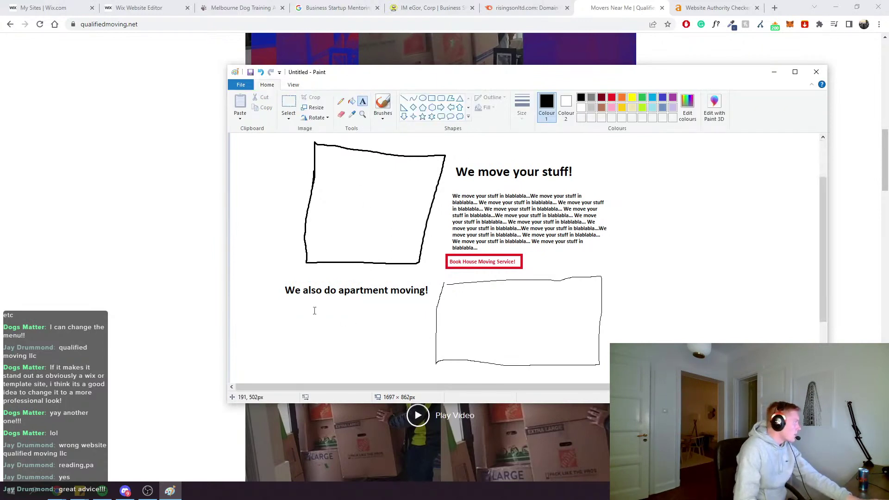
left_click_drag(288, 303, 430, 364)
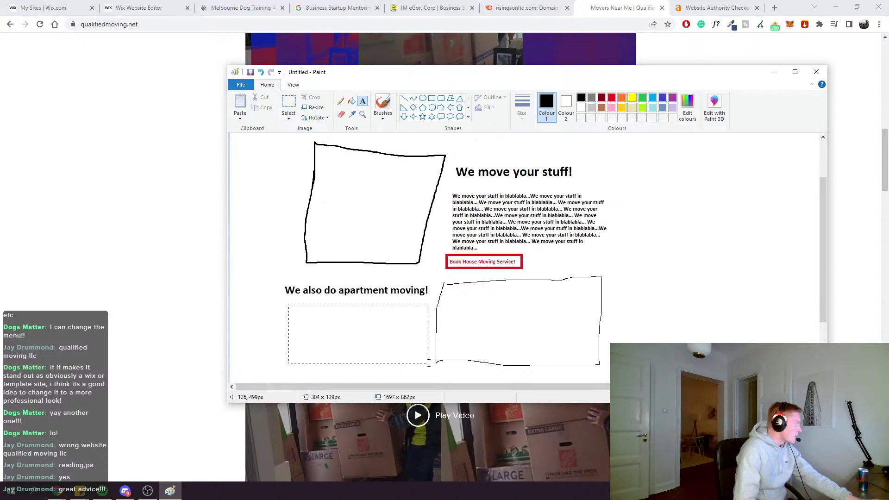
left_click(296, 115)
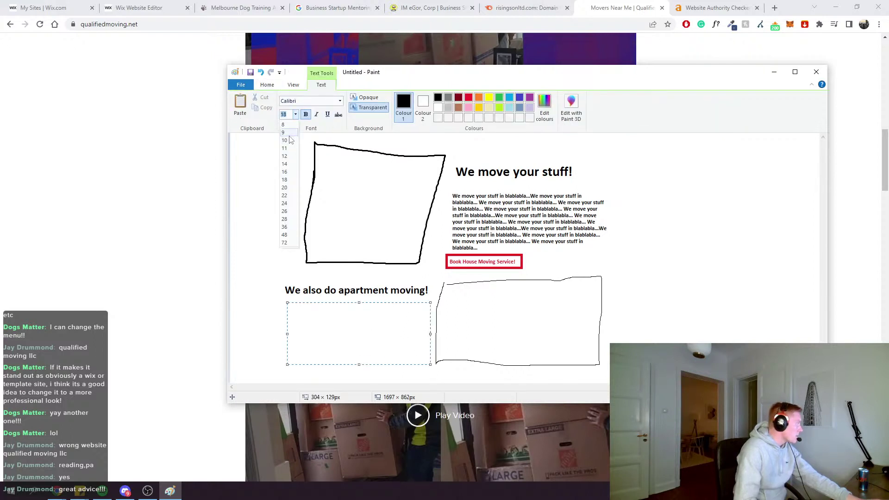
left_click(288, 133)
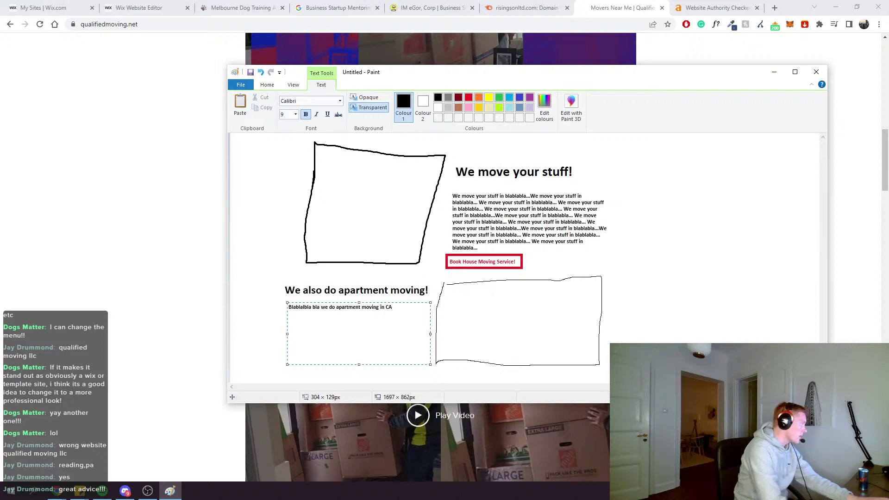
Fill the paragraph block by copying its sentence and pasting it seven times
key("ctrl+a")
key("ctrl+c")
left_click(402, 307)
key("ctrl+v")
key("ctrl+v")
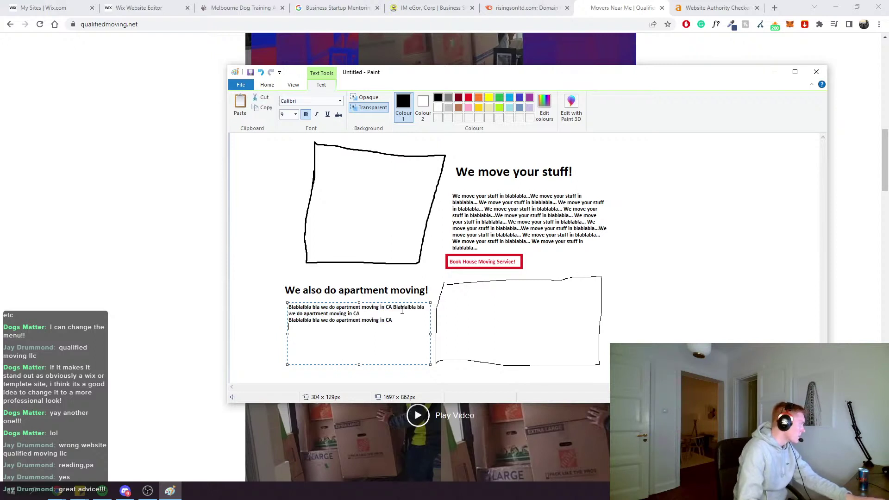
key("ctrl+v")
key("ctrl+v")
key("ctrl+v")
key("ctrl+v")
key("ctrl+v")
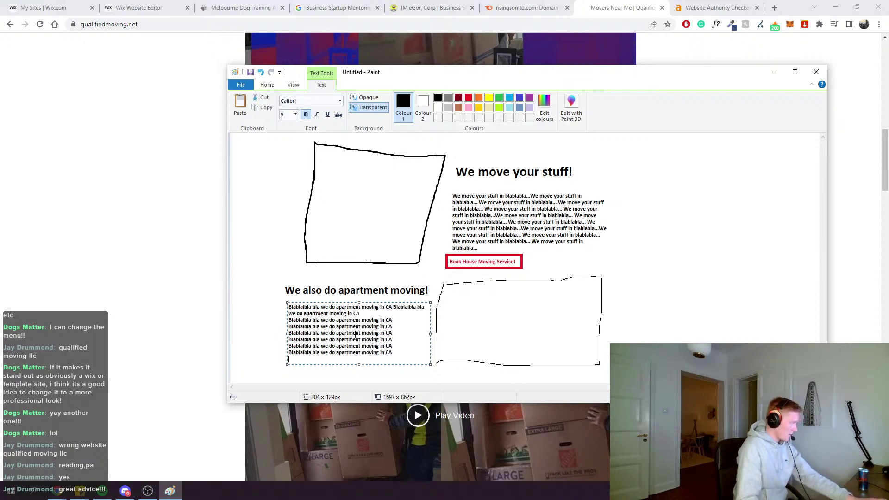
Draw a red rectangle of about 204 × 36 px below the apartment paragraph as a button outline
left_click(278, 85)
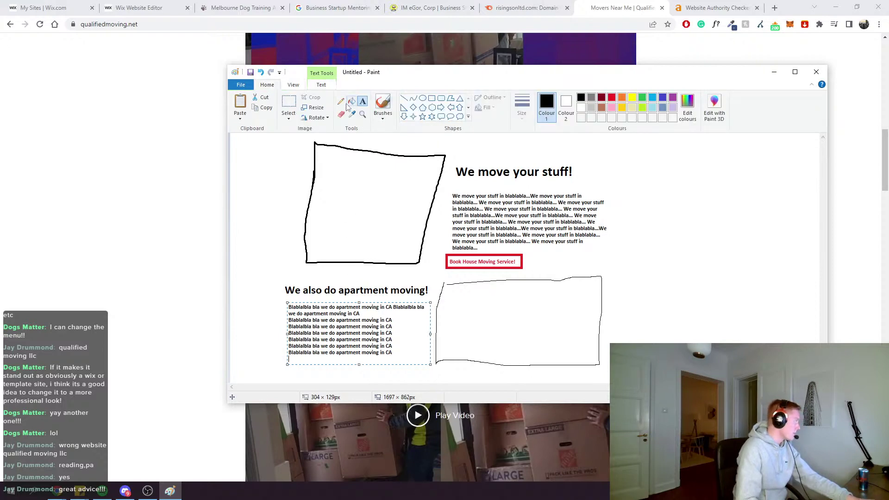
left_click(341, 101)
left_click(431, 98)
left_click(611, 97)
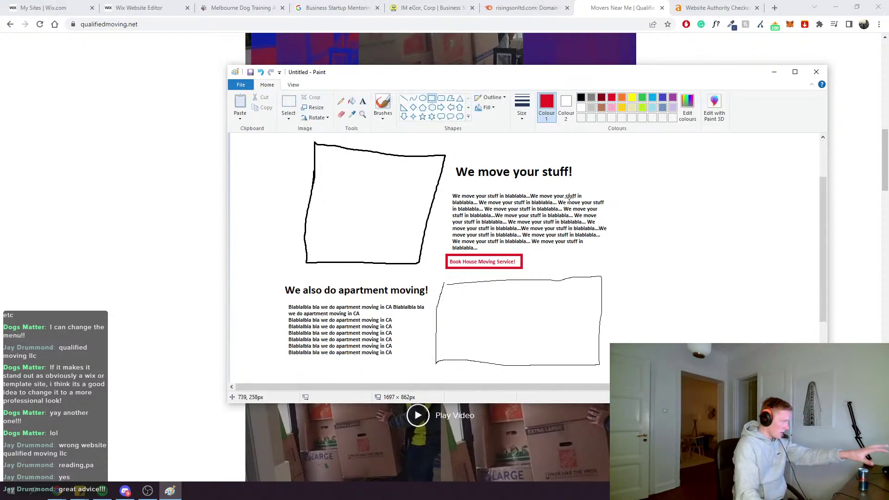
scroll(569, 197, "down", 2)
mouse_move(286, 271)
left_mouse_down()
mouse_move(404, 282)
mouse_move(380, 287)
left_mouse_up()
Label the new red button outline "Apartment moving click here" in red text
left_click(365, 104)
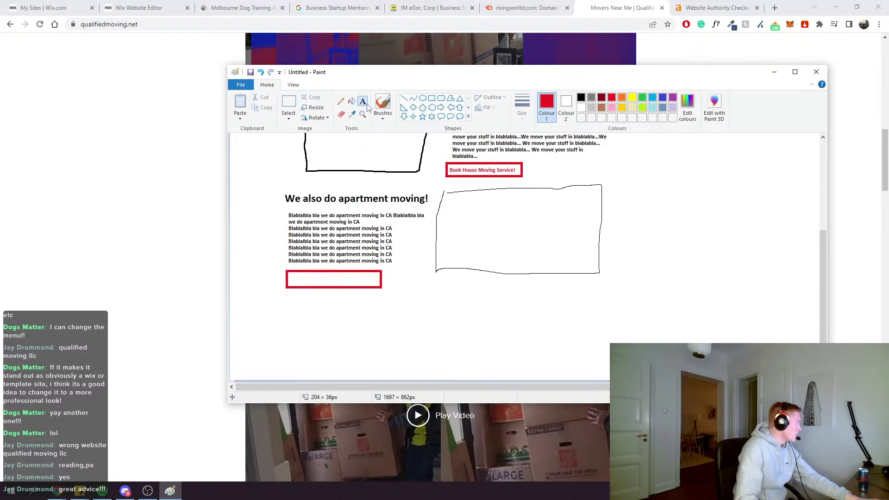
left_click_drag(293, 275, 375, 285)
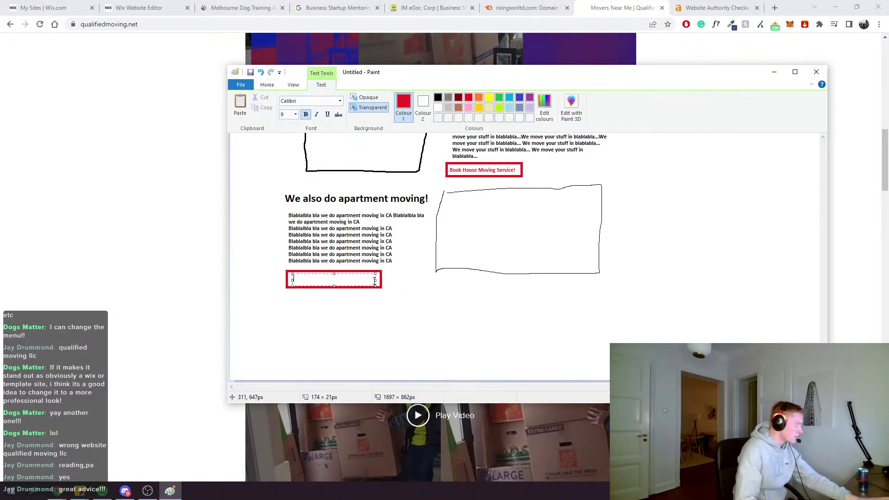
type("Apartment m")
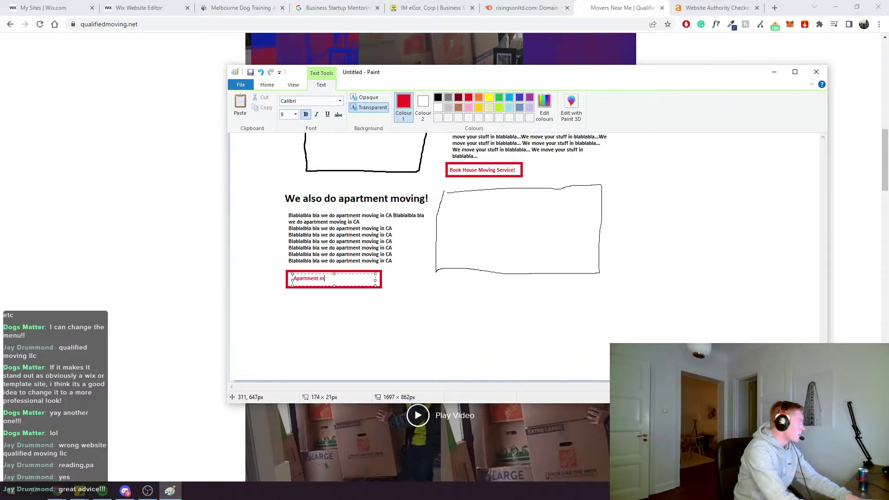
type("oving click here")
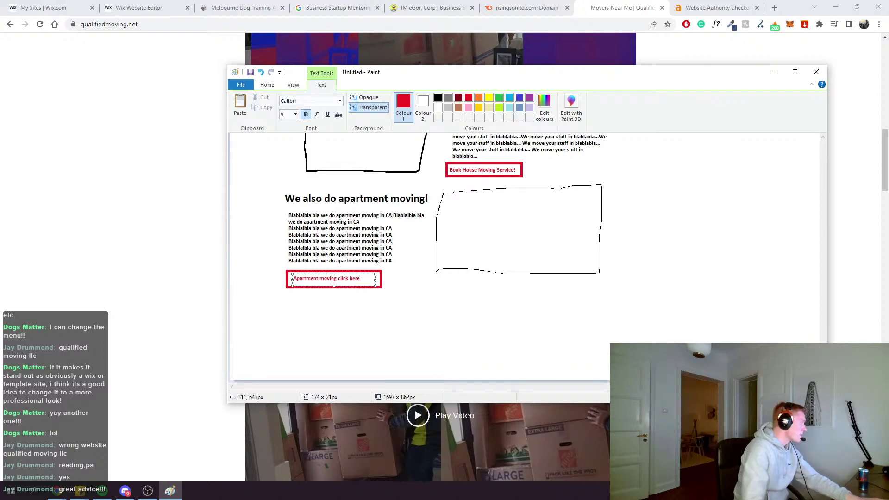
left_click(271, 84)
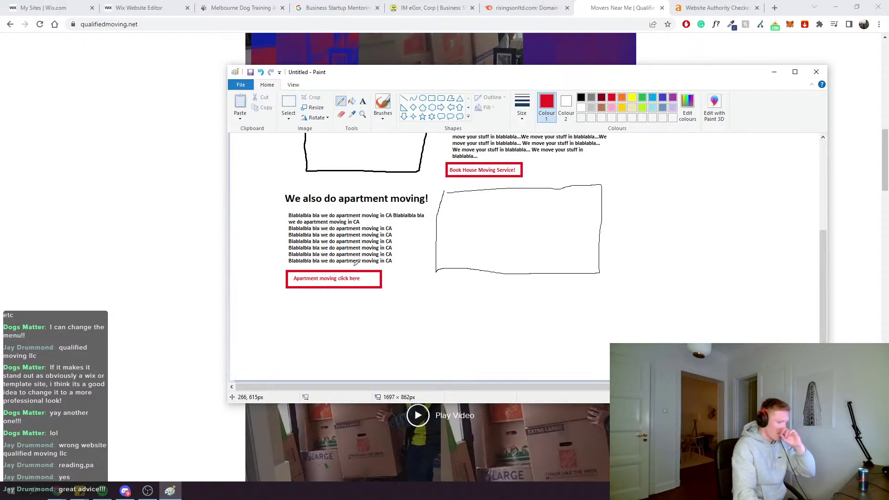
Sketch a freehand red banner outline across the top of the page above the first section
scroll(357, 262, "up", 3)
scroll(400, 294, "down", 1)
scroll(407, 299, "up", 1)
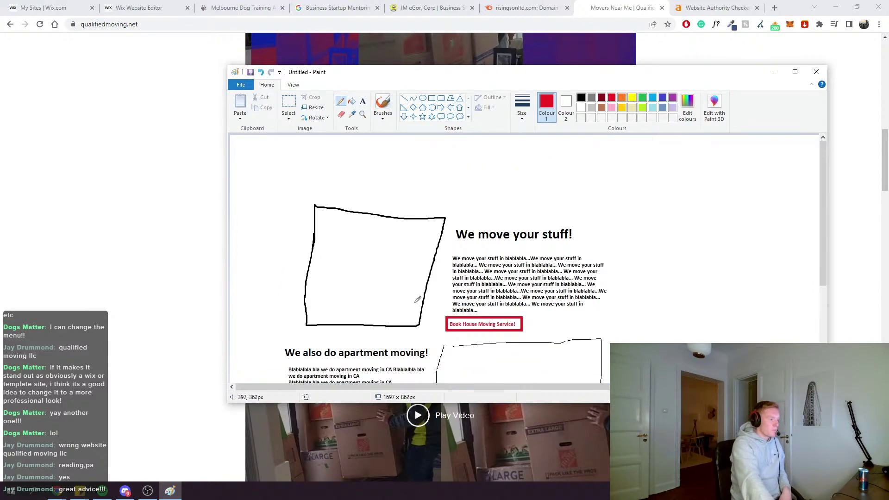
scroll(417, 299, "down", 1)
scroll(419, 305, "up", 1)
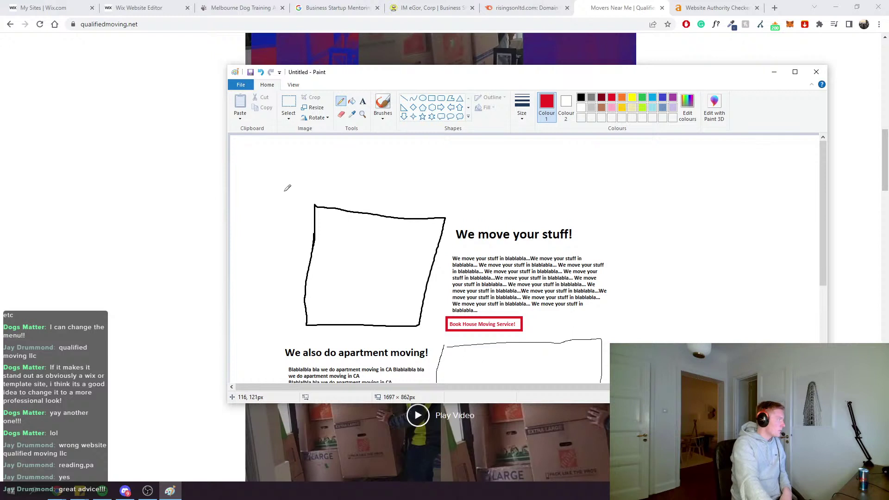
mouse_move(248, 189)
left_mouse_down()
mouse_move(620, 182)
mouse_move(635, 140)
mouse_move(250, 136)
mouse_move(245, 194)
left_mouse_up()
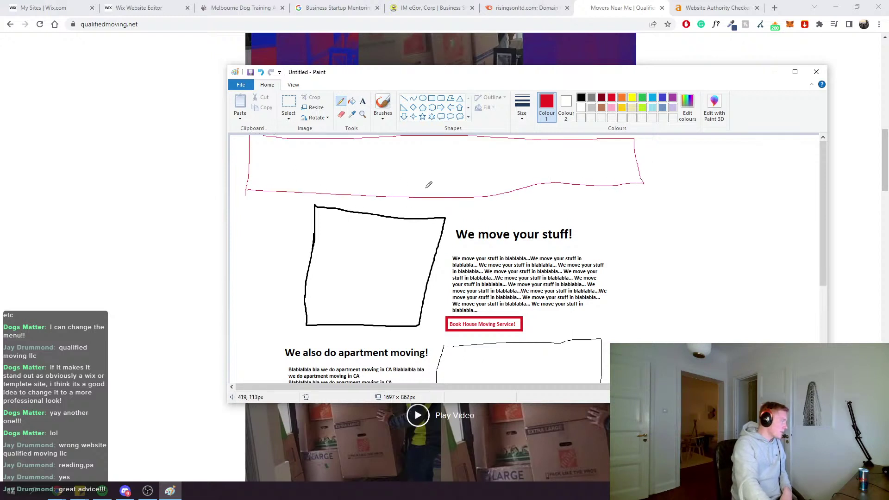
Sketch a smaller red box inside the banner's right half and fill it with two squiggly lines as placeholder text
mouse_move(473, 144)
left_mouse_down()
mouse_move(476, 176)
mouse_move(533, 194)
mouse_move(536, 143)
mouse_move(471, 141)
mouse_move(498, 154)
mouse_move(525, 150)
left_mouse_up()
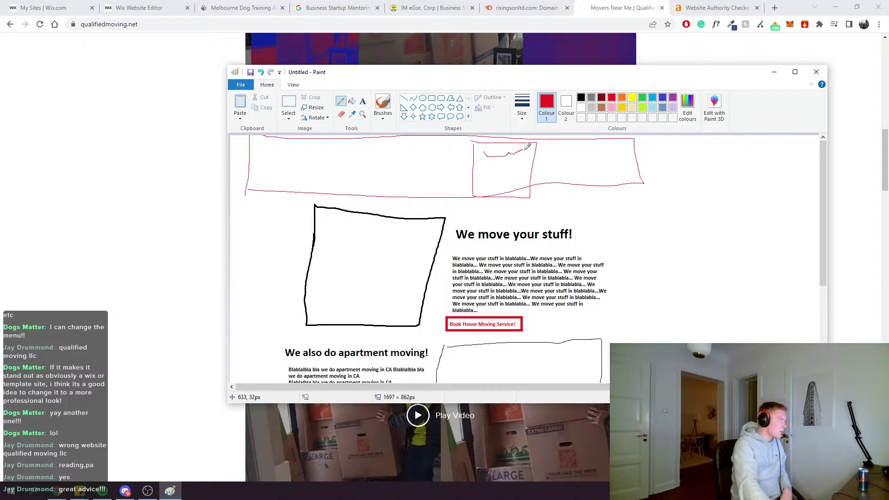
left_click_drag(485, 177, 523, 168)
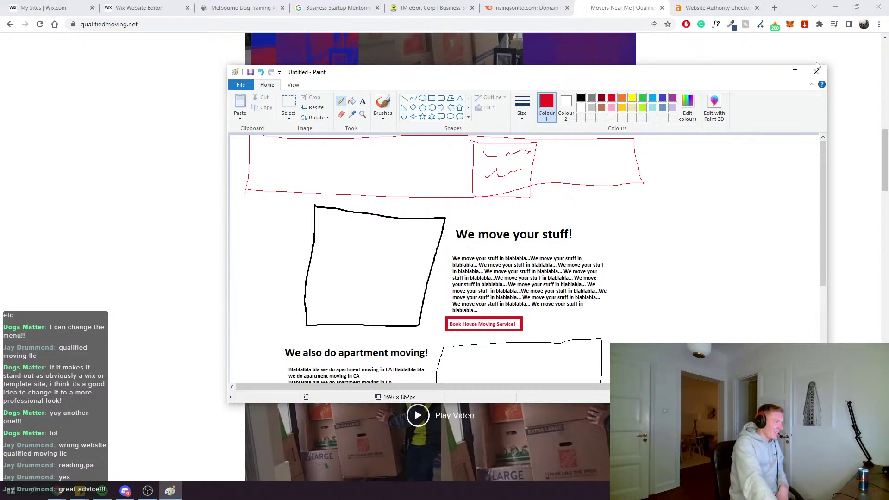
scroll(628, 203, "down", 3)
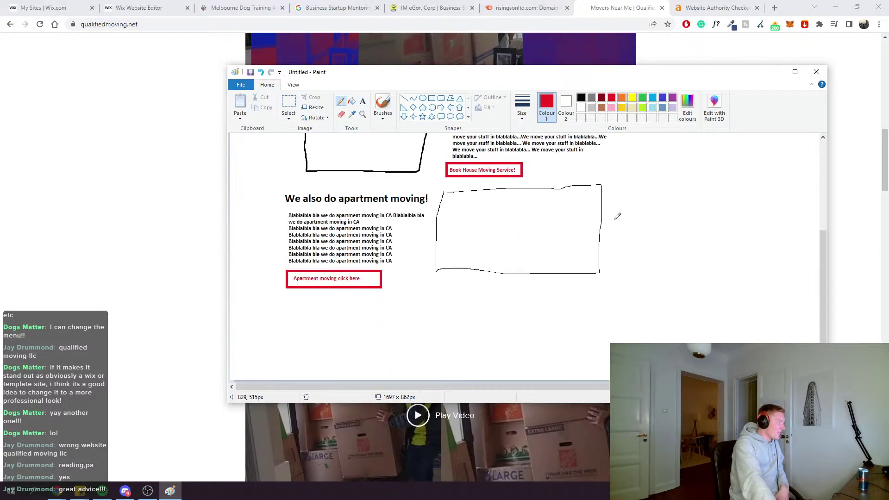
scroll(617, 216, "up", 3)
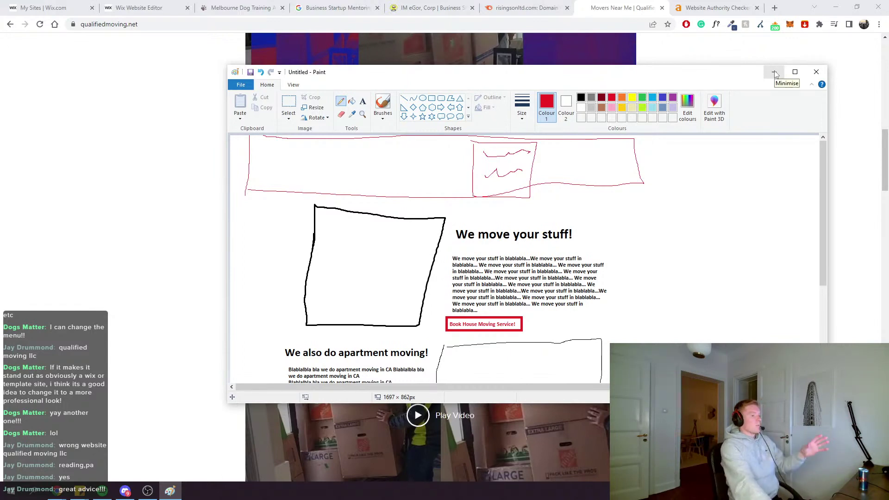
Switch to the browser and review the Qualified Moving homepage's videos, intro text and welcome banner
left_click(774, 73)
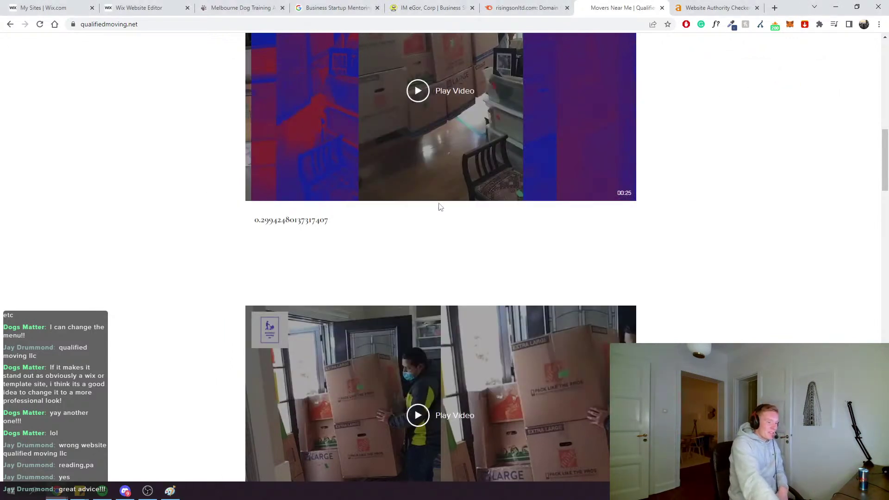
scroll(440, 206, "down", 6)
scroll(440, 208, "down", 3)
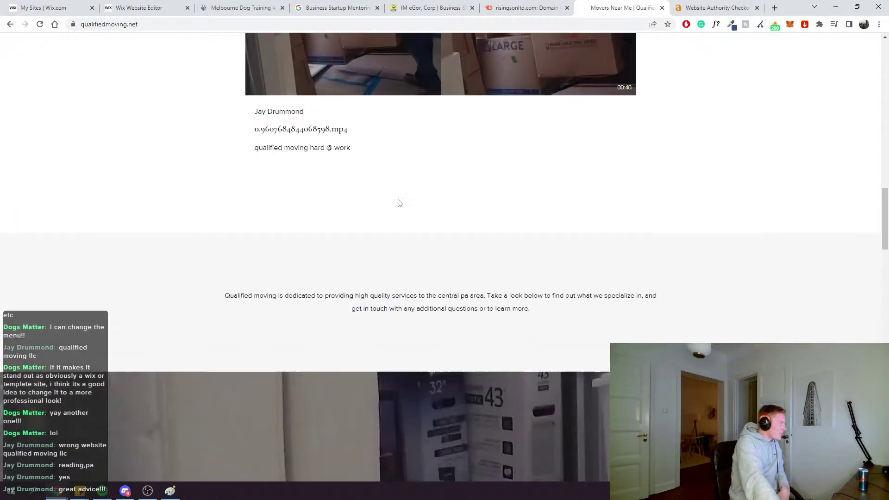
scroll(397, 201, "up", 18)
scroll(391, 189, "up", 3)
scroll(490, 145, "down", 4)
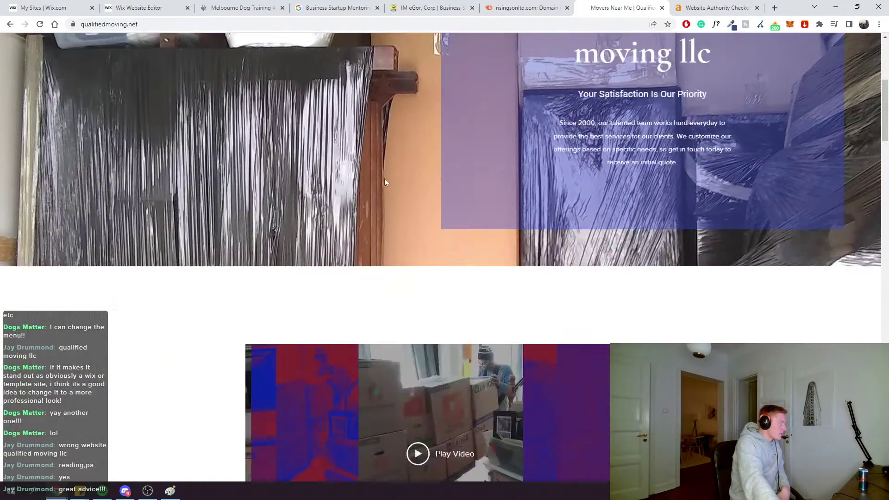
scroll(385, 183, "up", 4)
scroll(375, 190, "up", 2)
scroll(373, 194, "down", 1)
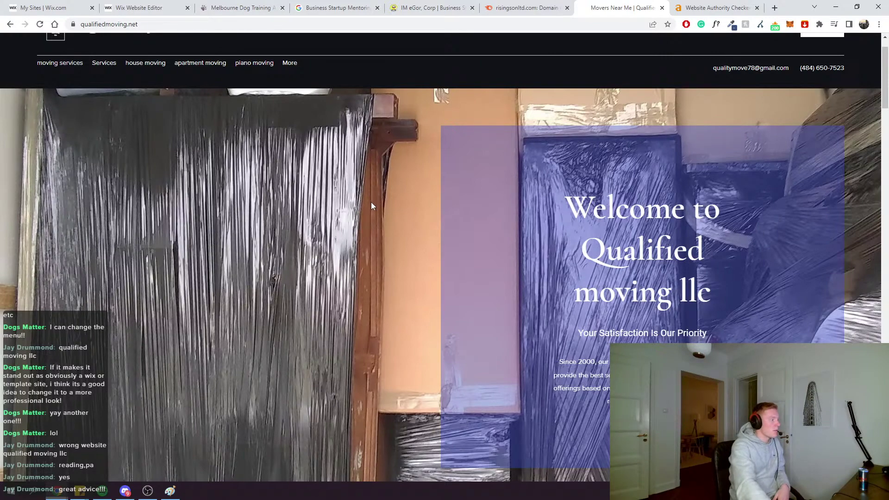
Review the Qualified Moving homepage from the header and welcome banner down through the two moving videos
scroll(371, 205, "down", 10)
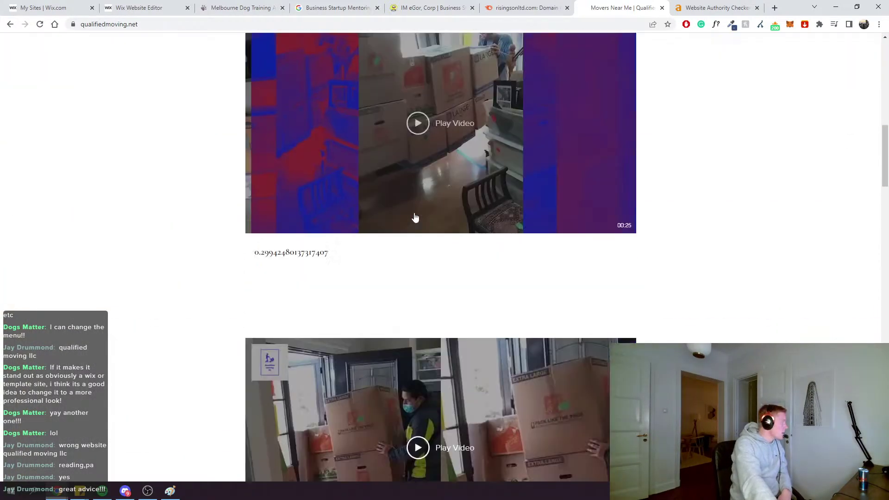
scroll(412, 221, "down", 6)
scroll(405, 227, "up", 11)
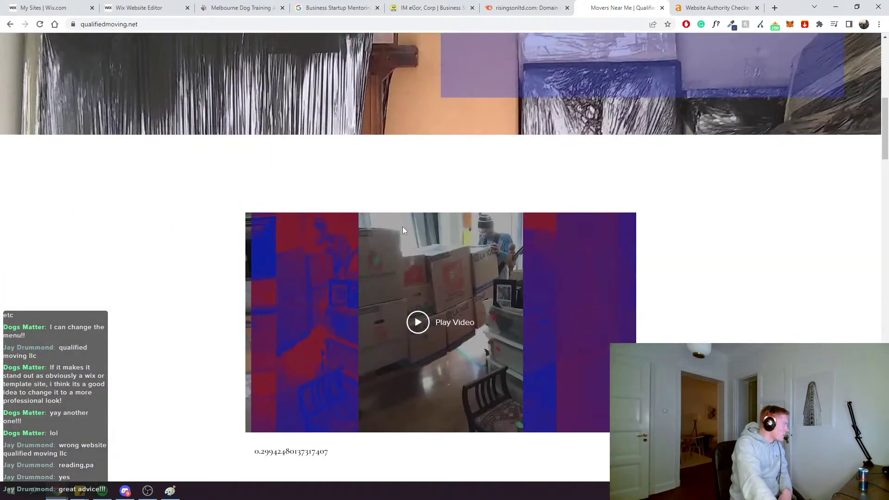
scroll(403, 222, "up", 9)
scroll(401, 113, "down", 2)
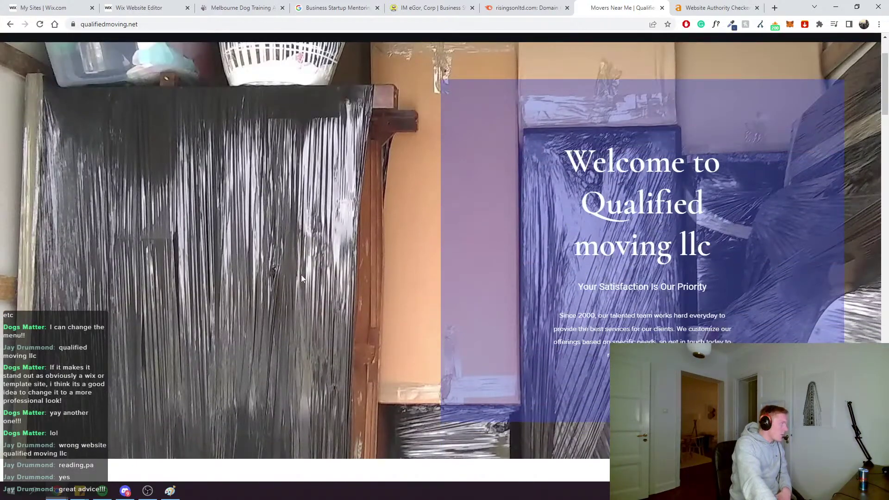
scroll(416, 175, "down", 7)
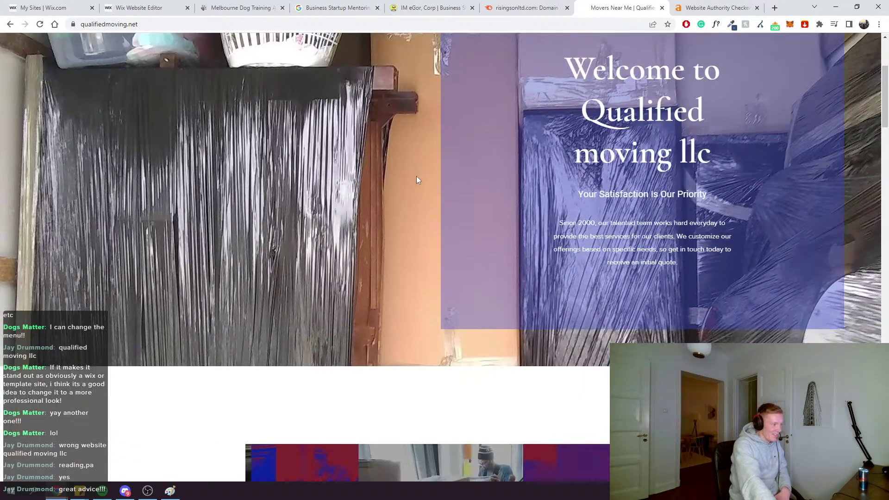
scroll(401, 181, "up", 6)
scroll(402, 182, "up", 3)
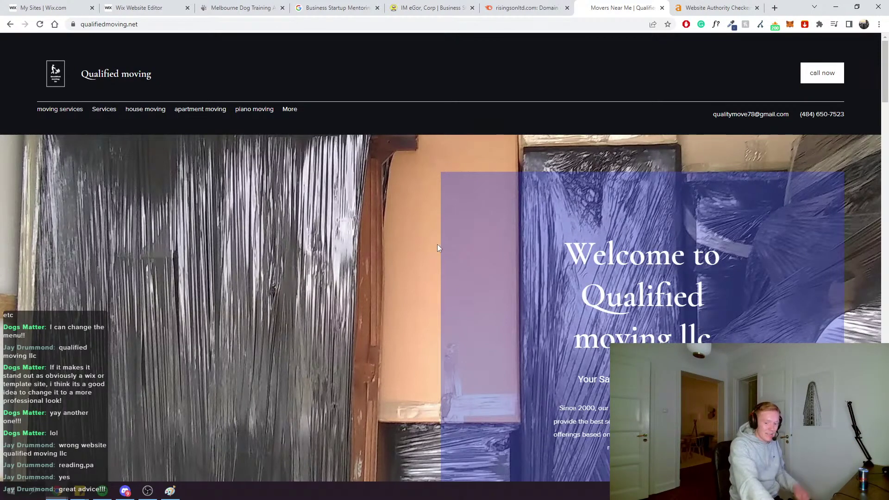
scroll(435, 248, "down", 8)
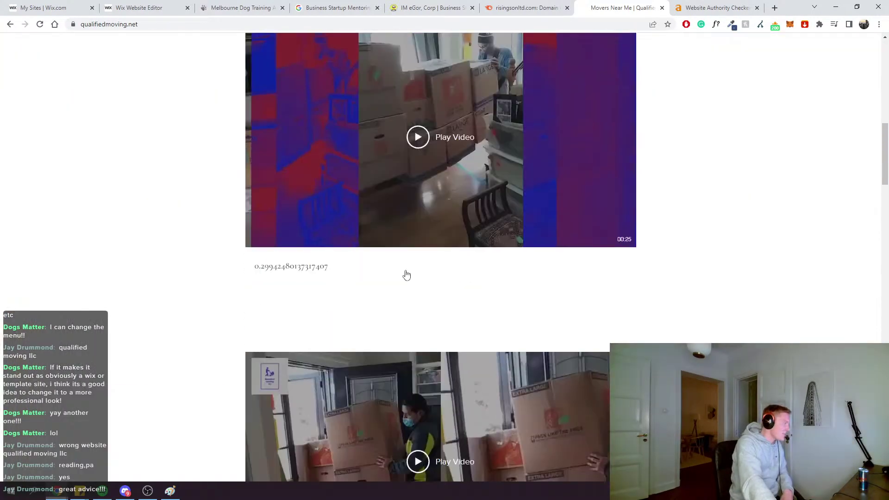
Read the intro paragraph below the videos, highlighting its closing line about getting in touch with additional questions
scroll(403, 259, "down", 6)
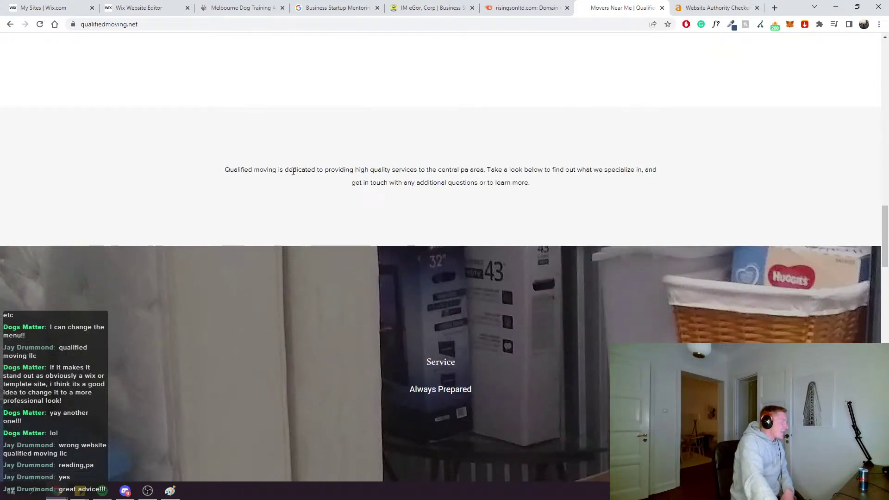
left_click_drag(254, 171, 468, 189)
left_click(525, 184)
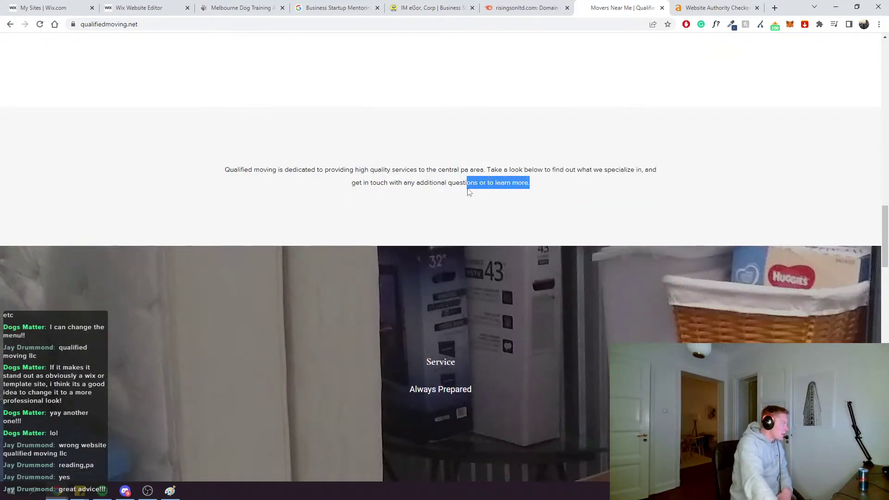
left_click(426, 182)
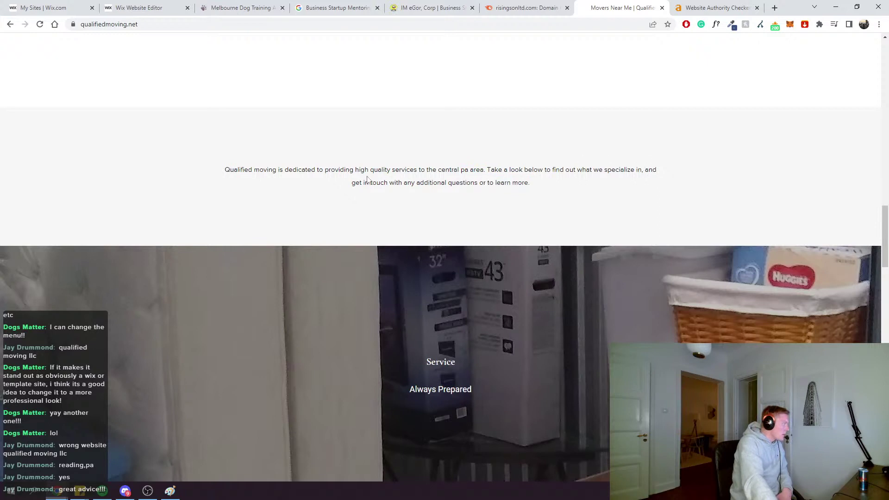
left_click_drag(374, 183, 352, 187)
left_click(470, 184)
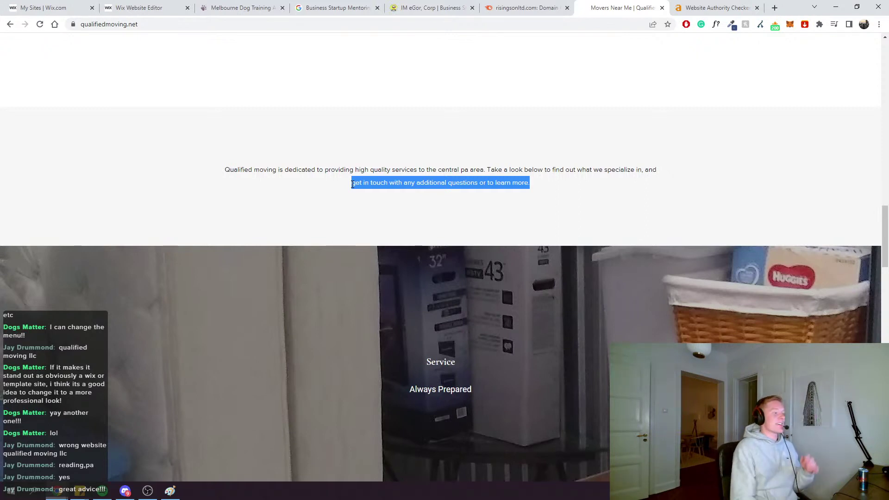
Examine the intro paragraph's call-to-action wording, highlighting "learn more" and "get in touch", plus the opening words about quality services
left_click_drag(495, 182, 541, 189)
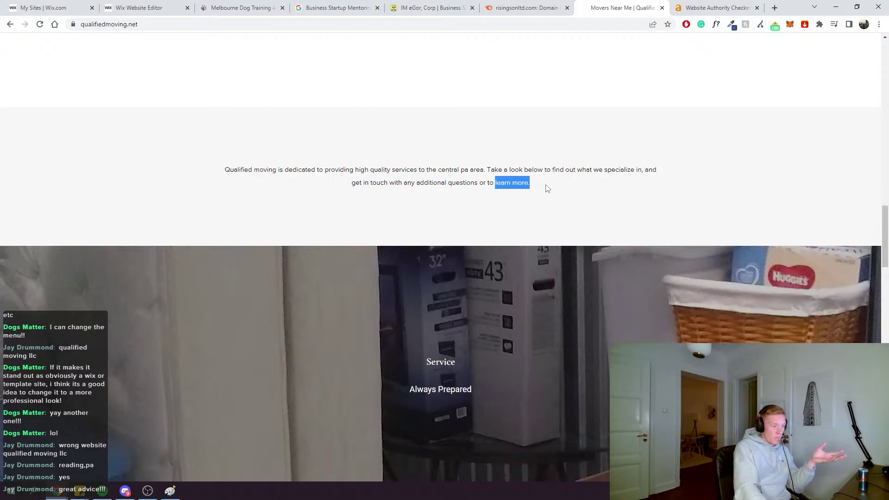
left_click(468, 193)
left_click_drag(387, 182, 348, 187)
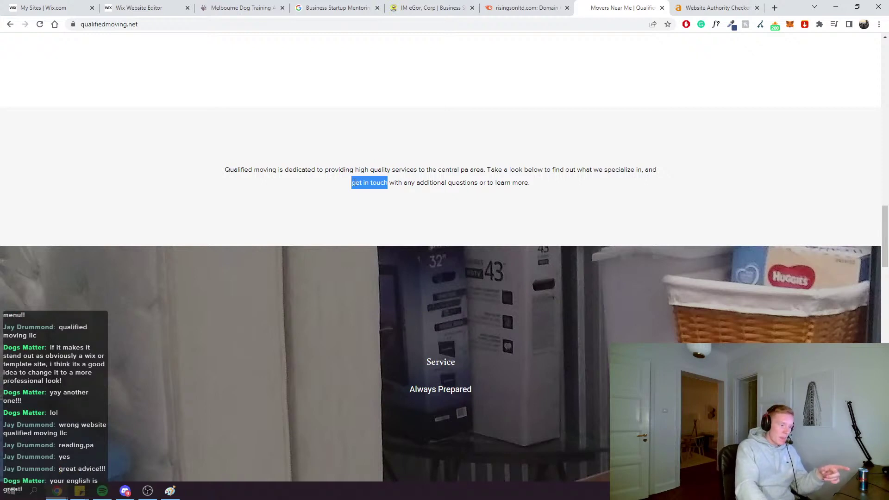
left_click(502, 181)
left_click_drag(494, 182, 527, 183)
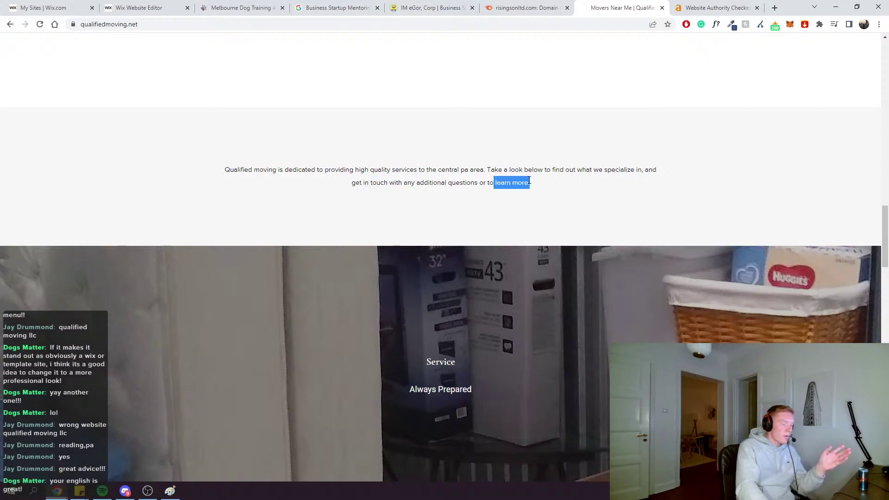
left_click(529, 180)
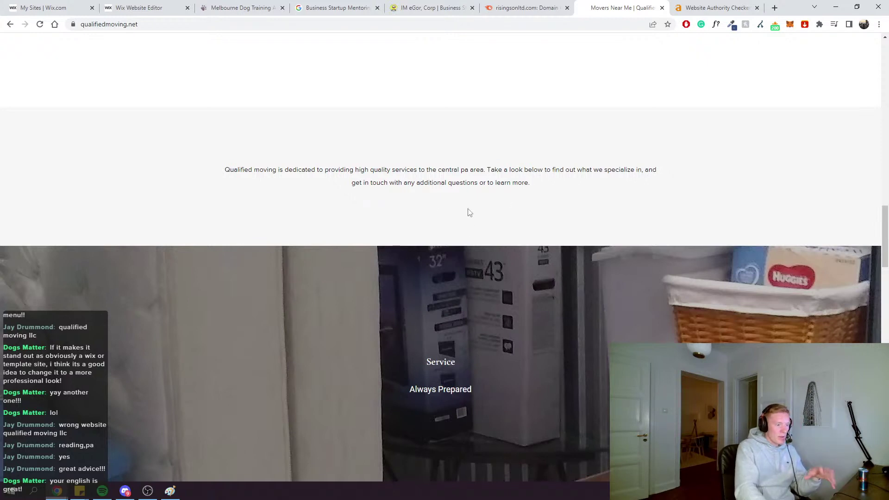
left_click_drag(454, 169, 559, 206)
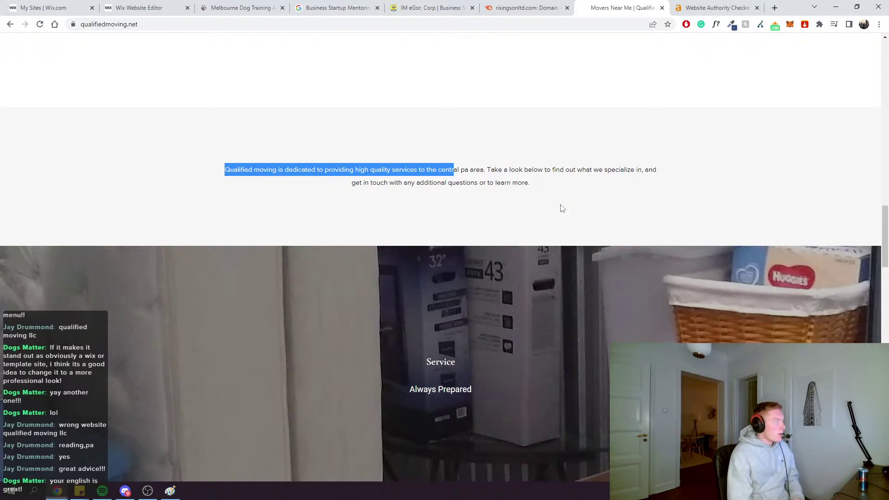
left_click(532, 184)
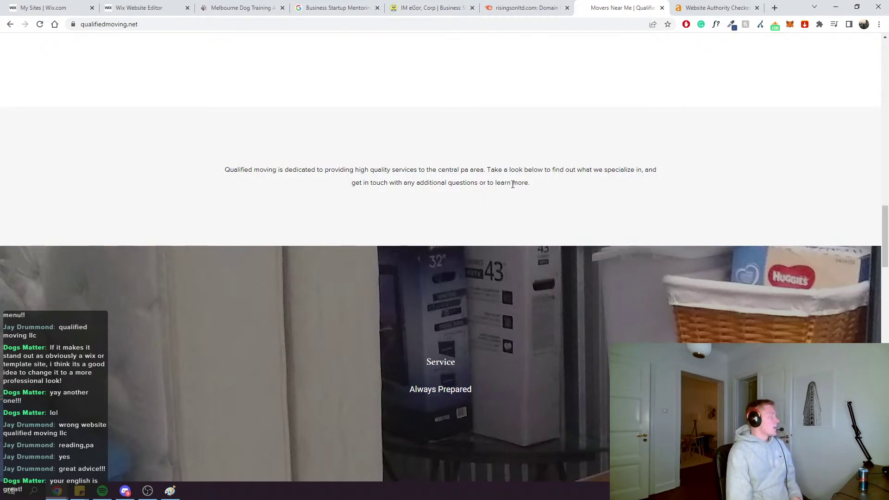
left_click_drag(532, 183, 372, 183)
left_click(393, 181)
Examine the "Service / Always Prepared" image banner, highlighting its heading and comparing it with the intro paragraph above
scroll(396, 180, "down", 4)
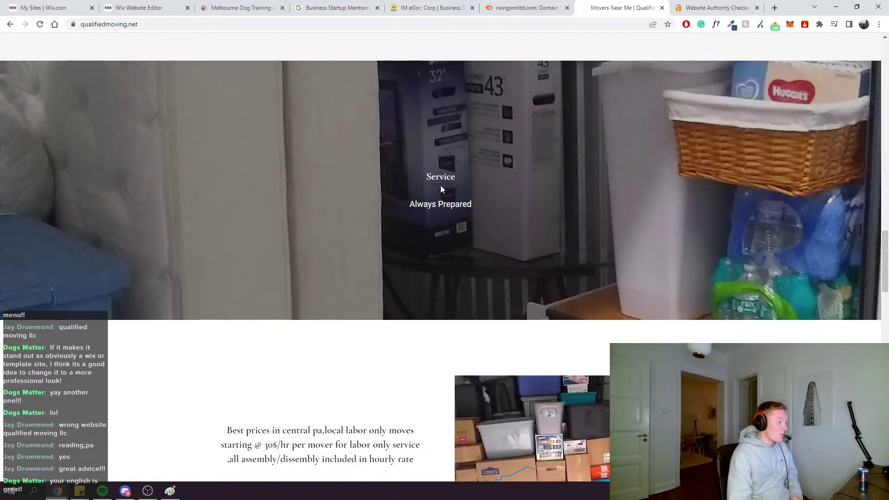
scroll(450, 188, "up", 1)
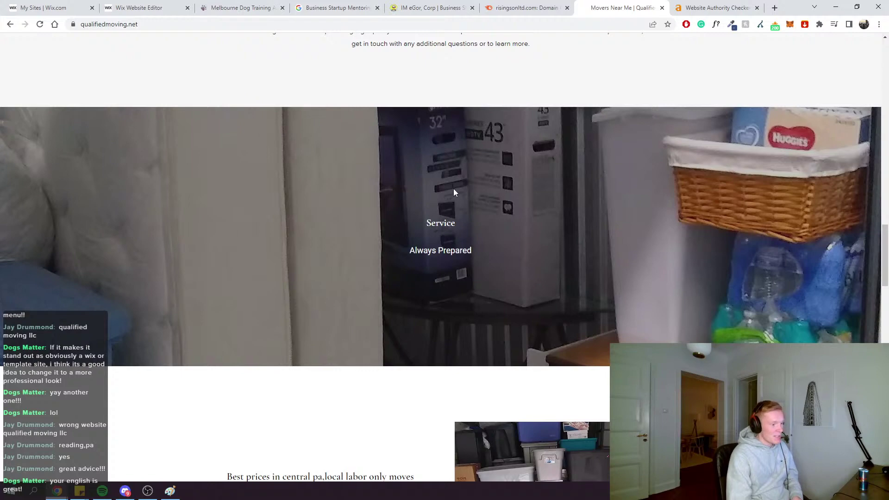
scroll(452, 196, "down", 1)
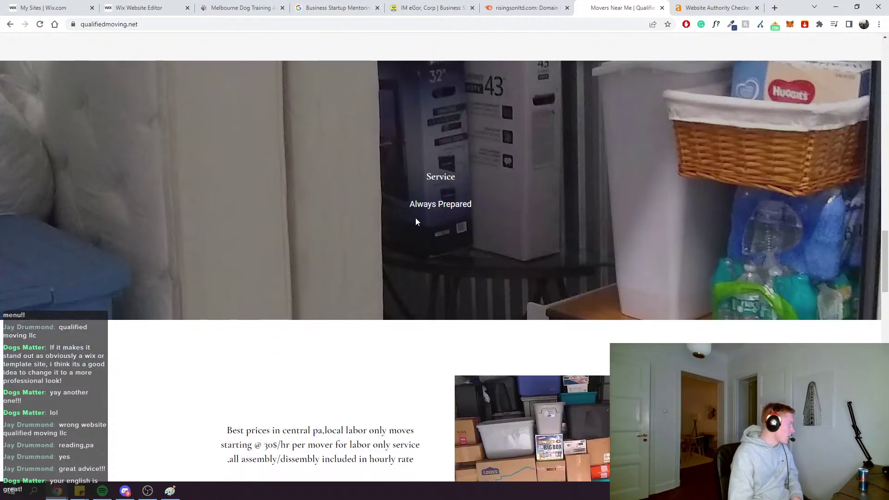
scroll(427, 202, "up", 1)
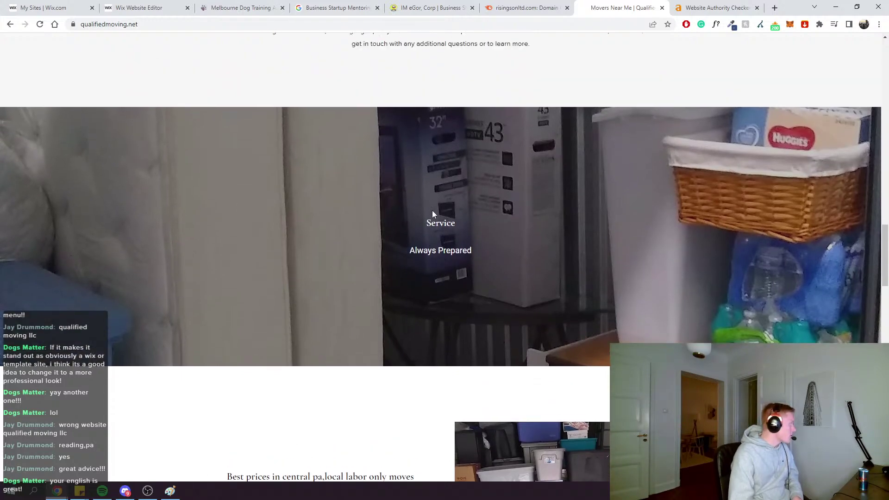
scroll(431, 201, "down", 1)
scroll(432, 202, "up", 1)
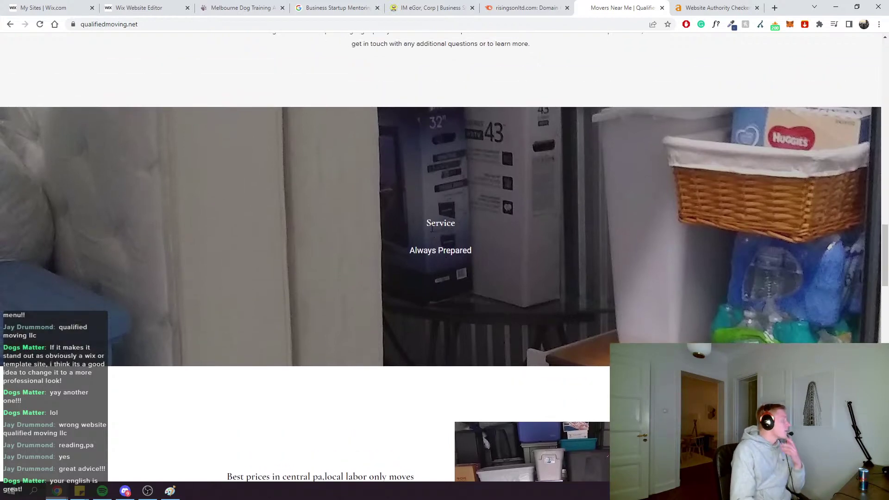
left_click_drag(426, 228, 466, 226)
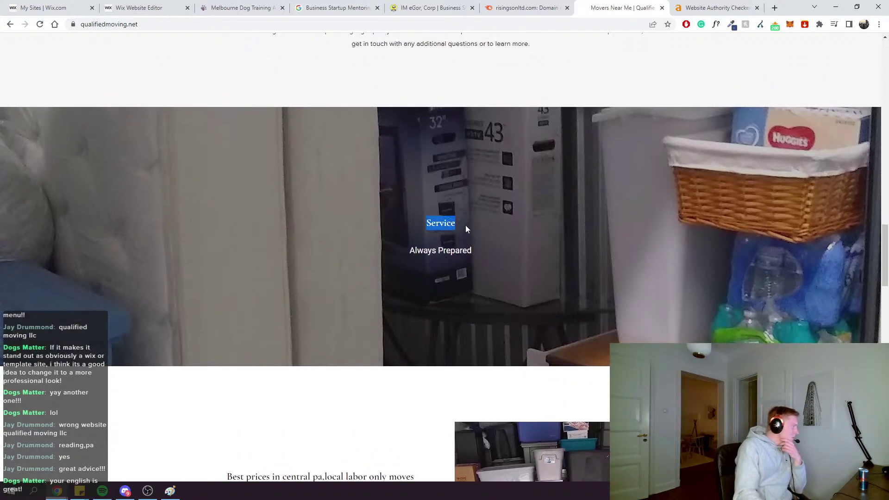
left_click(438, 234)
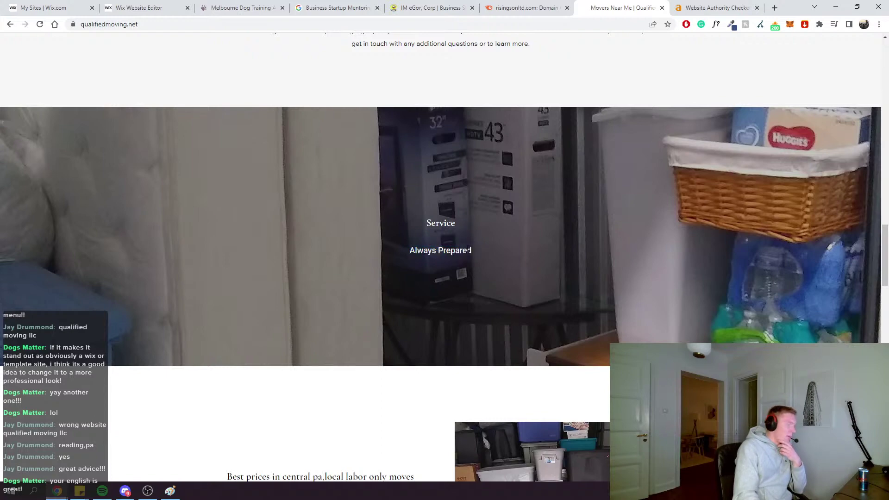
triple_click(387, 206)
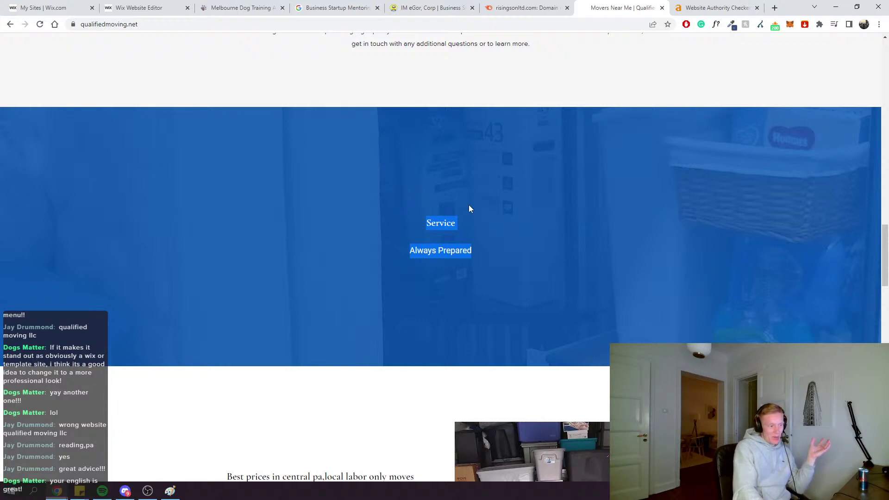
left_click(454, 221)
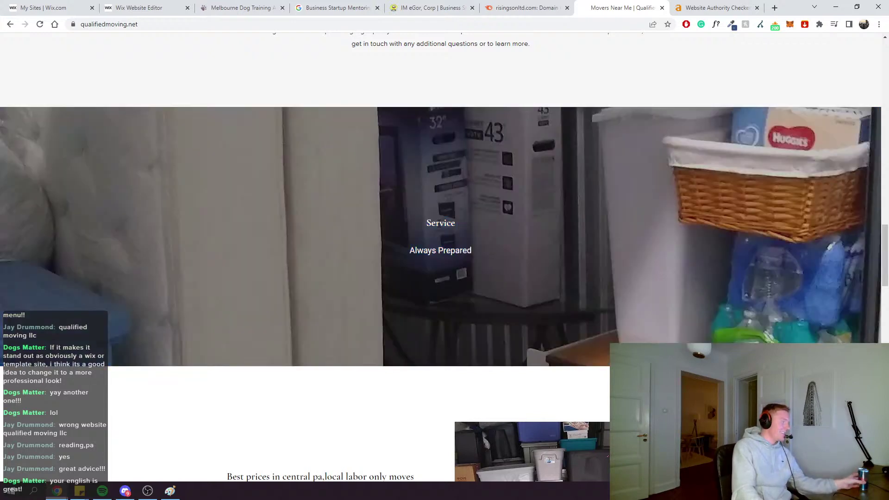
left_click_drag(431, 223, 426, 223)
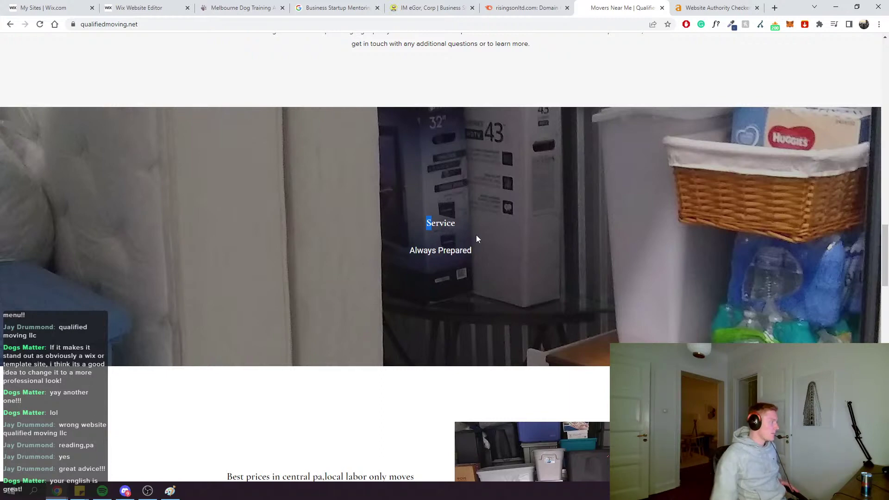
scroll(559, 284, "up", 2)
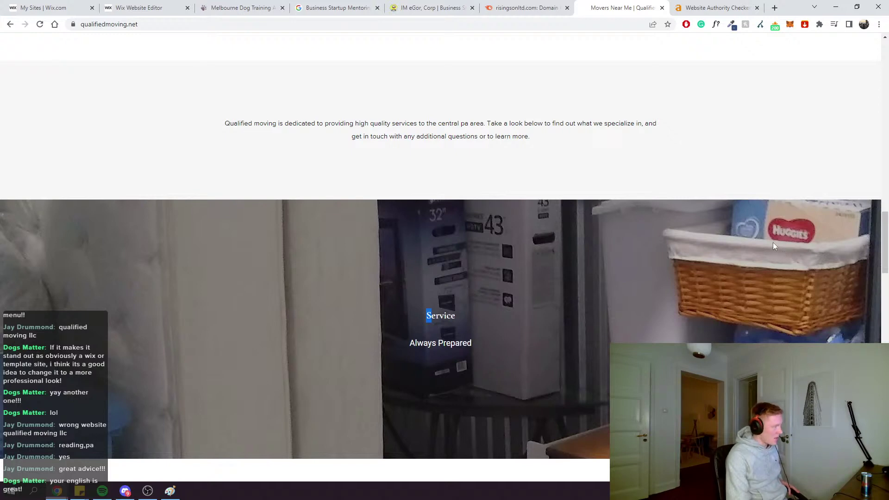
scroll(785, 233, "down", 1)
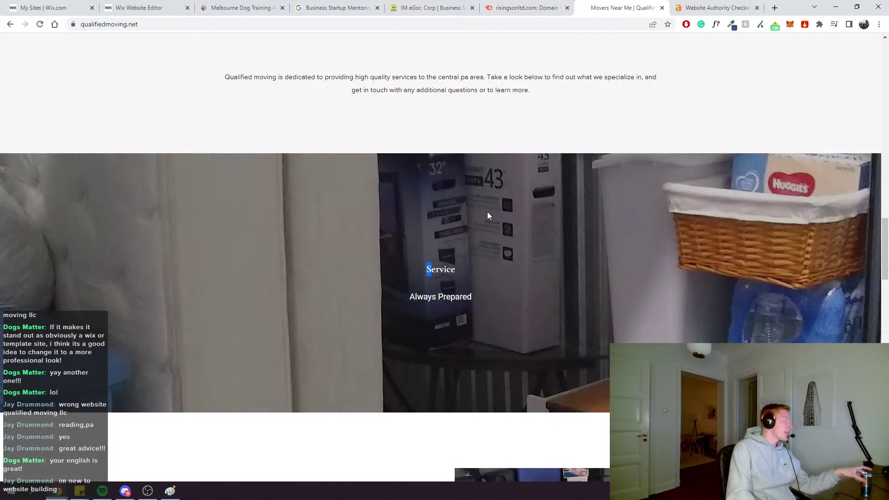
Look over the videos and Service banner again, continuing down to the labor pricing section with the stacked-boxes photo
scroll(491, 216, "up", 15)
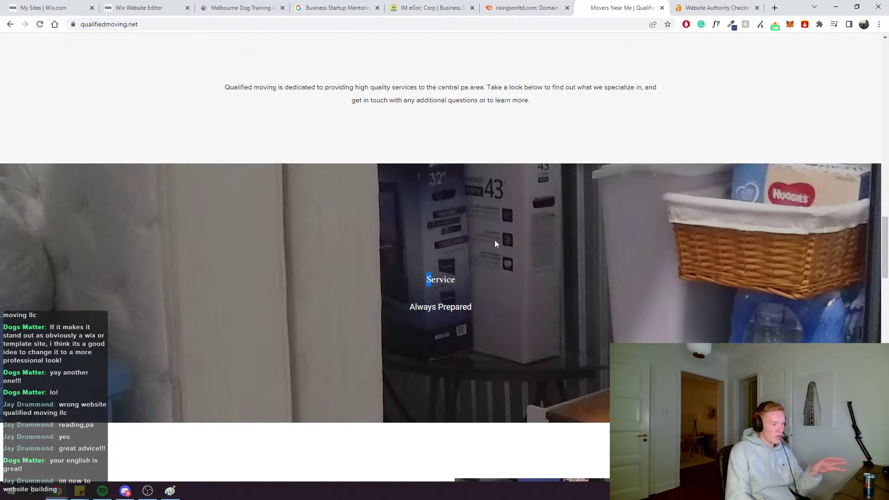
scroll(499, 279, "up", 4)
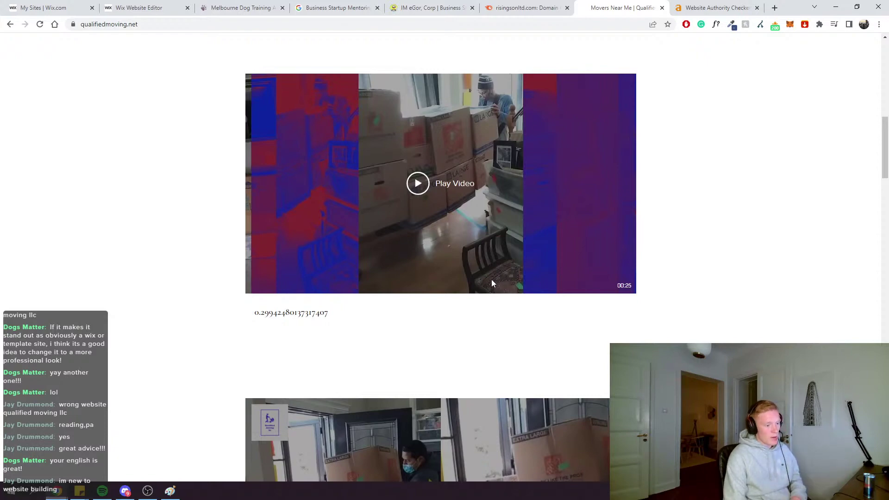
scroll(491, 283, "down", 8)
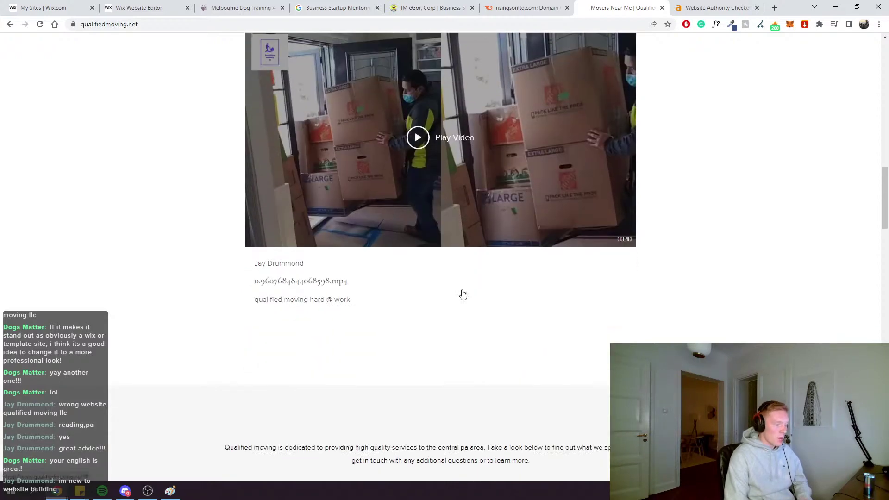
scroll(463, 295, "down", 2)
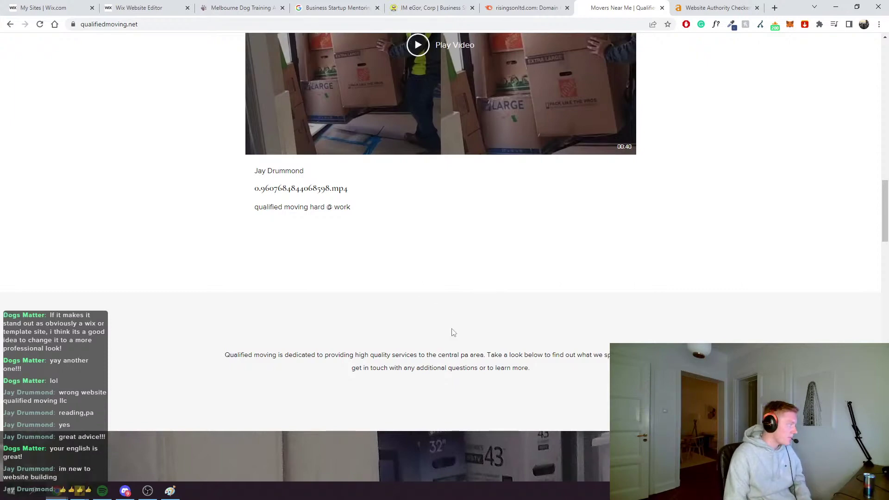
scroll(454, 343, "down", 6)
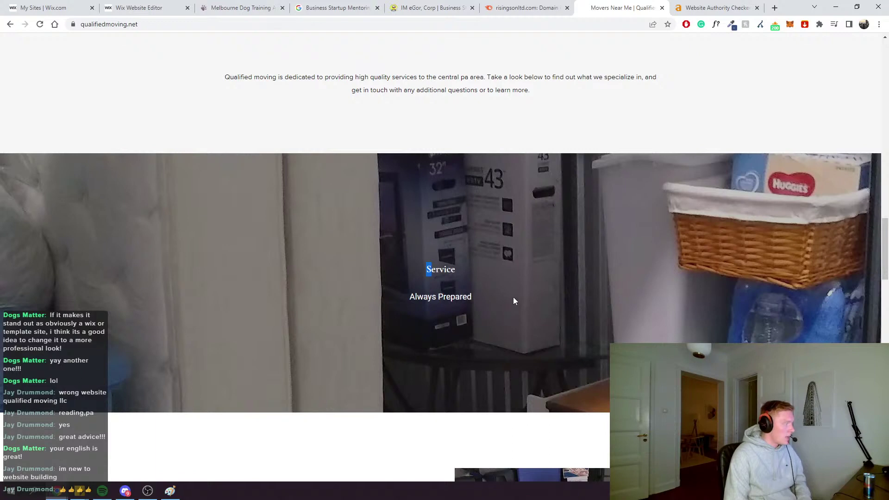
left_click(514, 302)
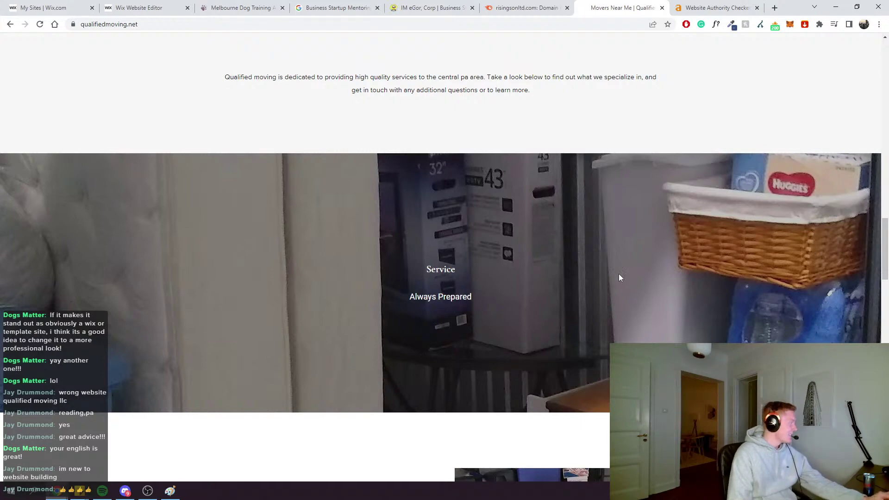
scroll(619, 277, "down", 5)
scroll(460, 155, "down", 3)
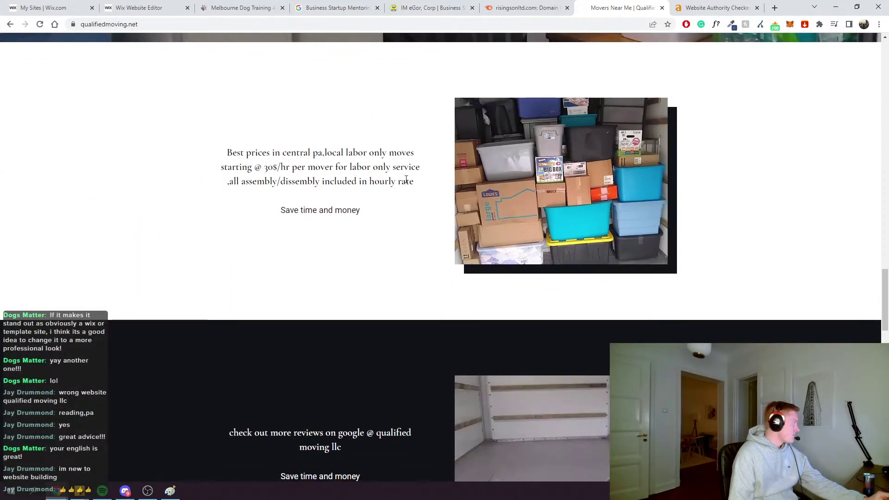
Read the labor pricing text beside the stacked-boxes photo, highlighting its wording and the "Save time and money" line
left_click_drag(226, 153, 386, 154)
left_click(343, 156)
left_click(385, 154)
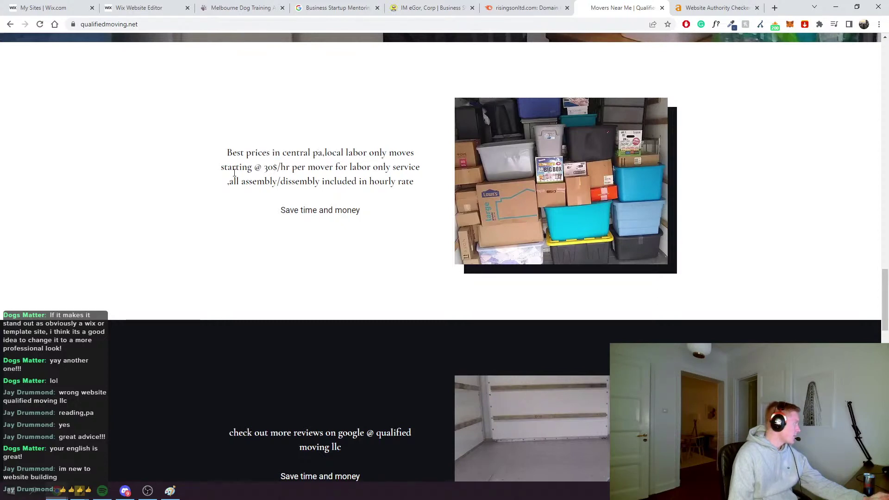
left_click_drag(273, 168, 391, 167)
left_click(355, 168)
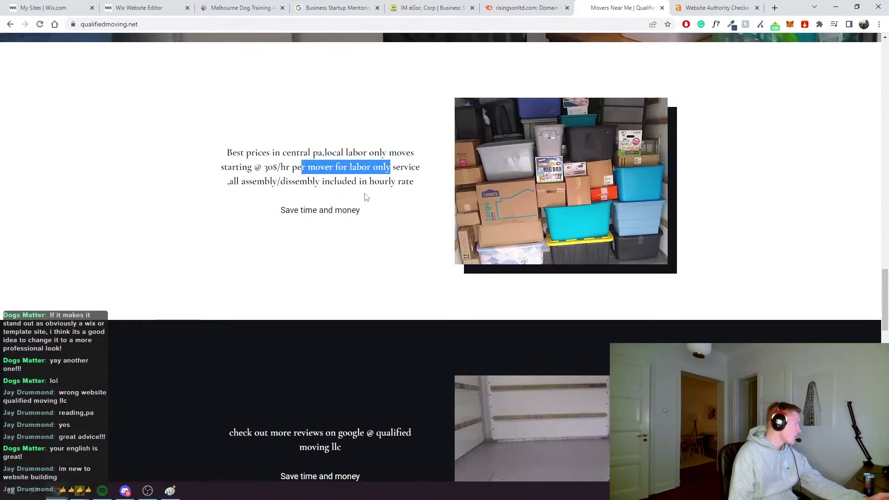
left_click_drag(227, 153, 327, 168)
left_click(327, 168)
left_click_drag(373, 209, 241, 202)
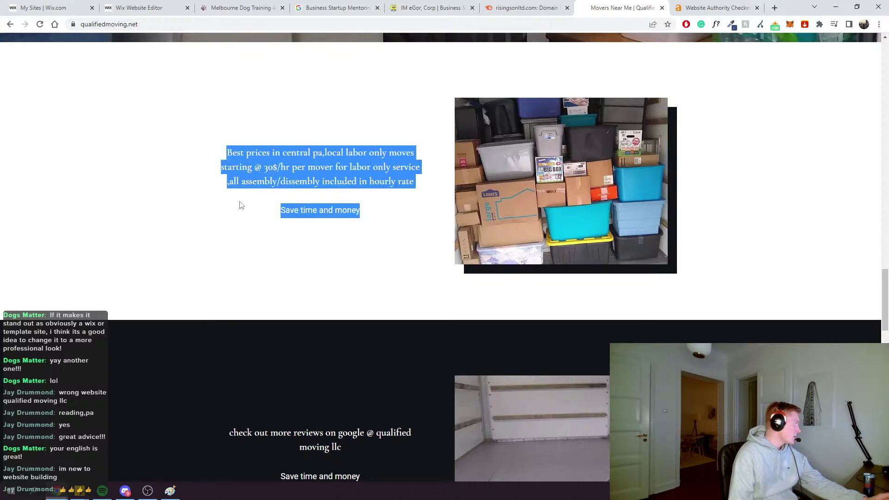
left_click(281, 202)
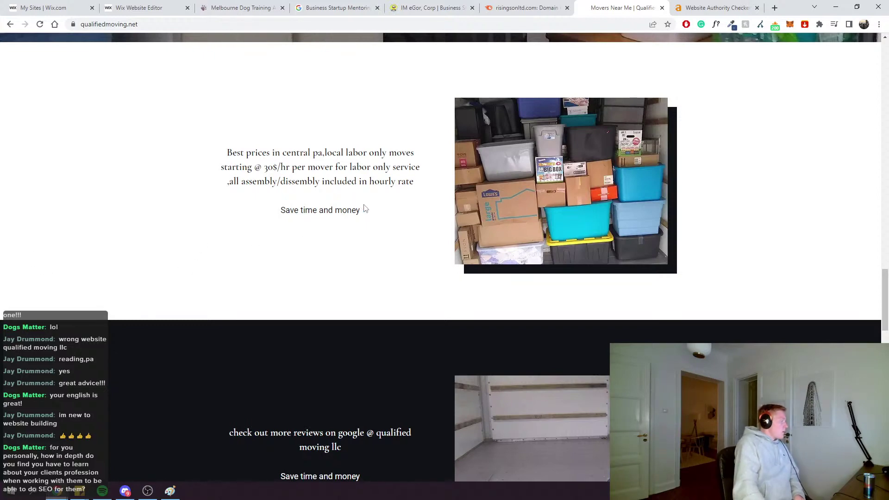
Review the homepage again from the pricing section up to the welcome banner and back through the videos
scroll(368, 234, "up", 8)
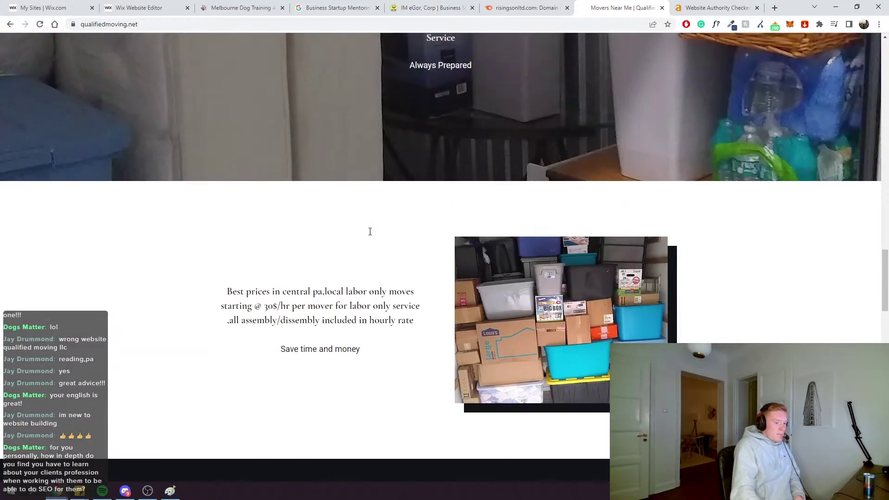
scroll(368, 235, "up", 10)
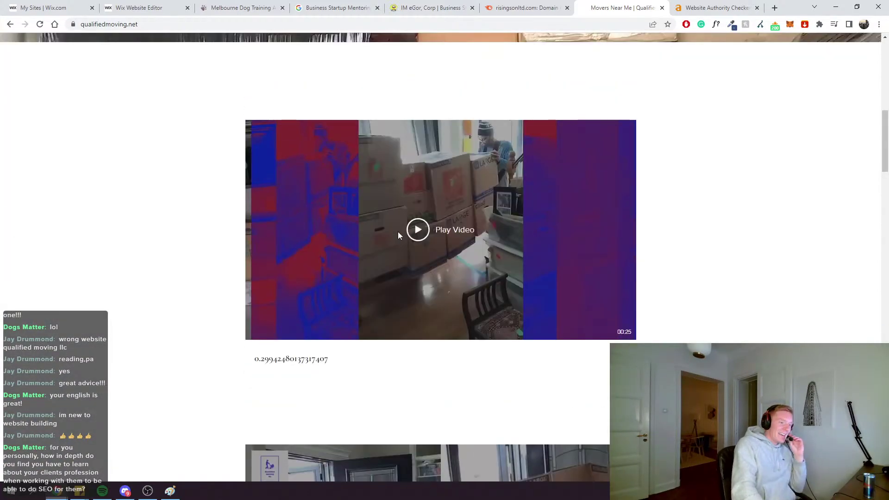
scroll(401, 236, "up", 10)
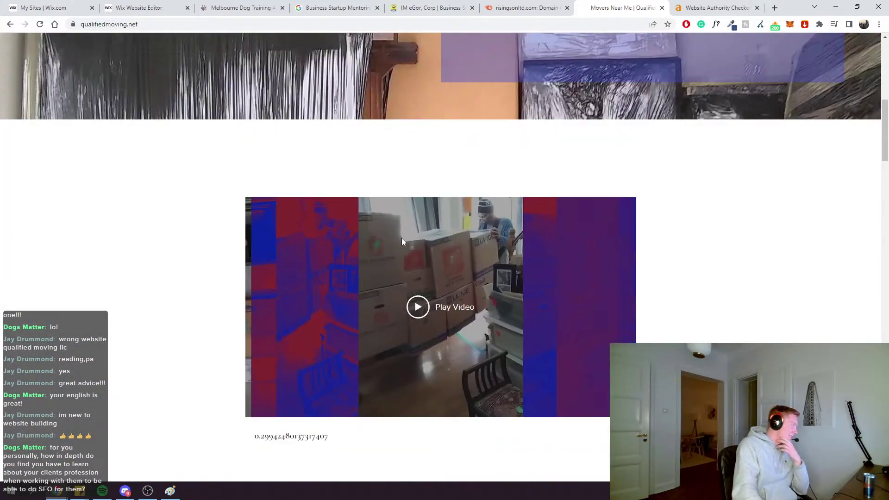
scroll(410, 222, "down", 10)
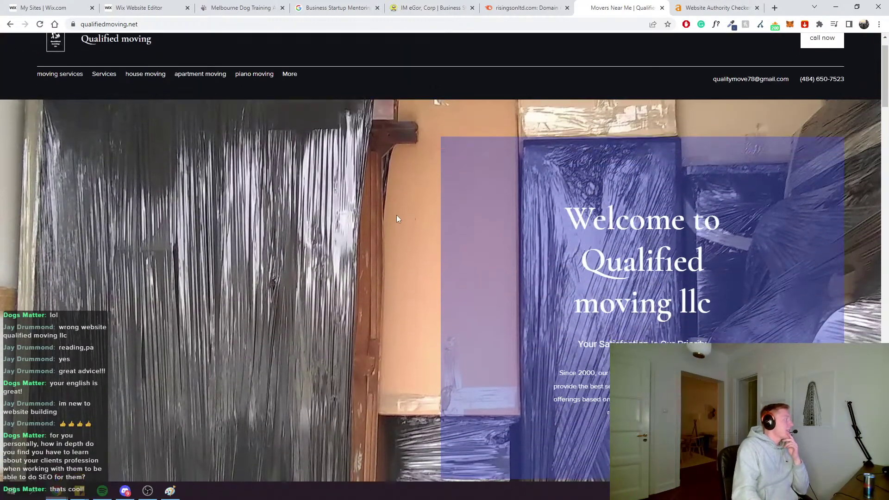
scroll(401, 274, "down", 18)
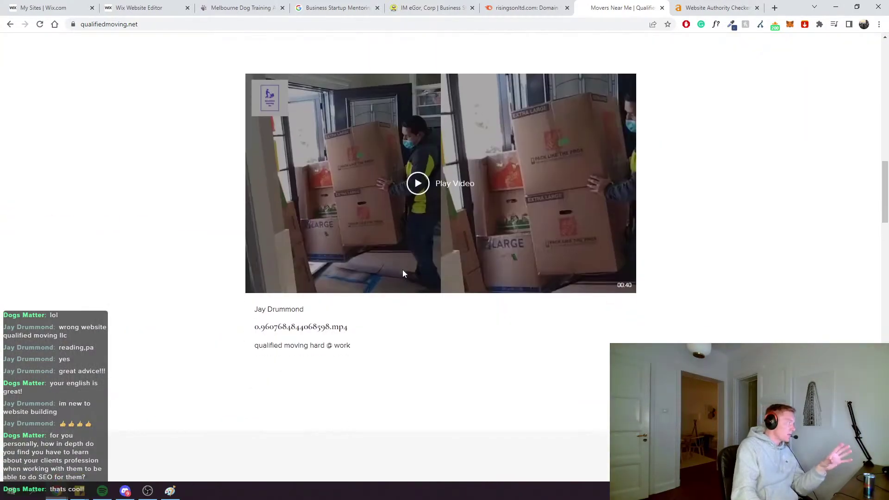
scroll(440, 223, "up", 4)
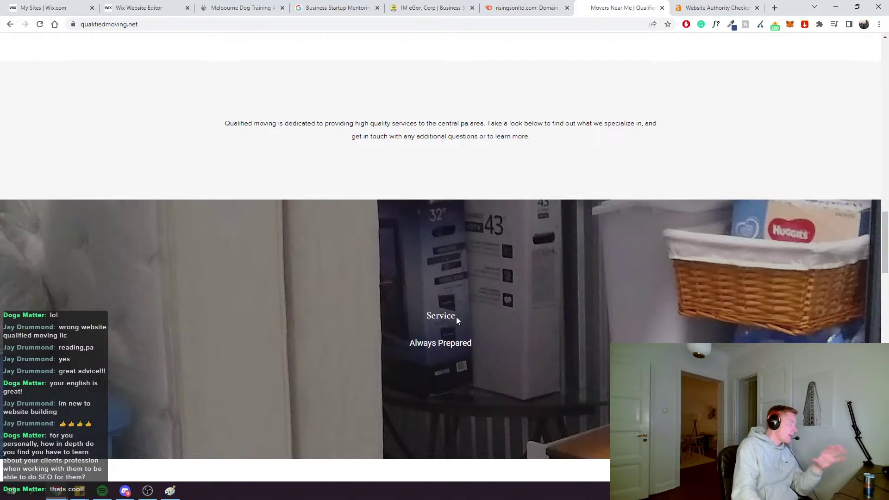
Examine the "Service / Always Prepared" banner text over its background photo, highlighting both lines
left_click_drag(456, 316, 393, 307)
left_click(435, 315)
left_click_drag(475, 334, 479, 346)
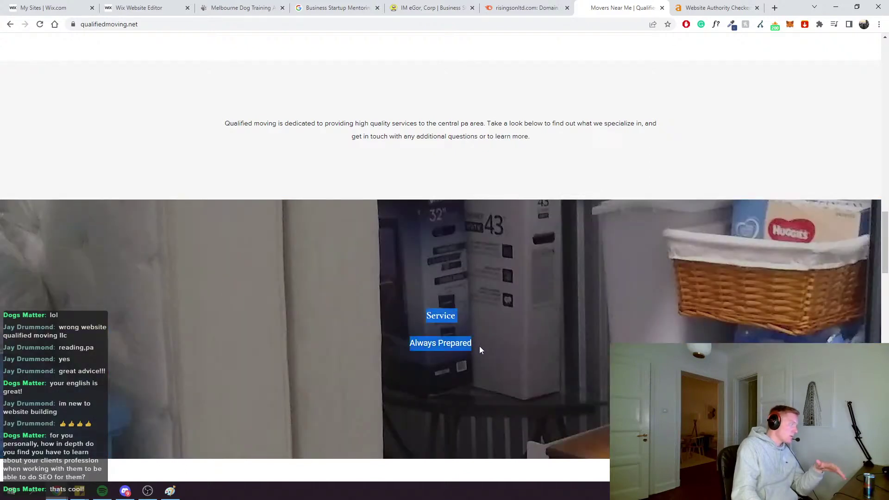
left_click(478, 345)
scroll(476, 338, "down", 1)
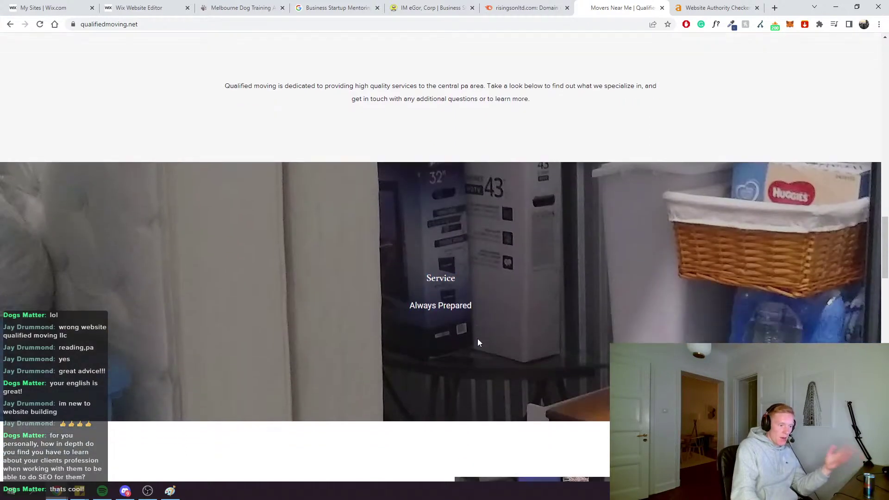
scroll(477, 336, "up", 1)
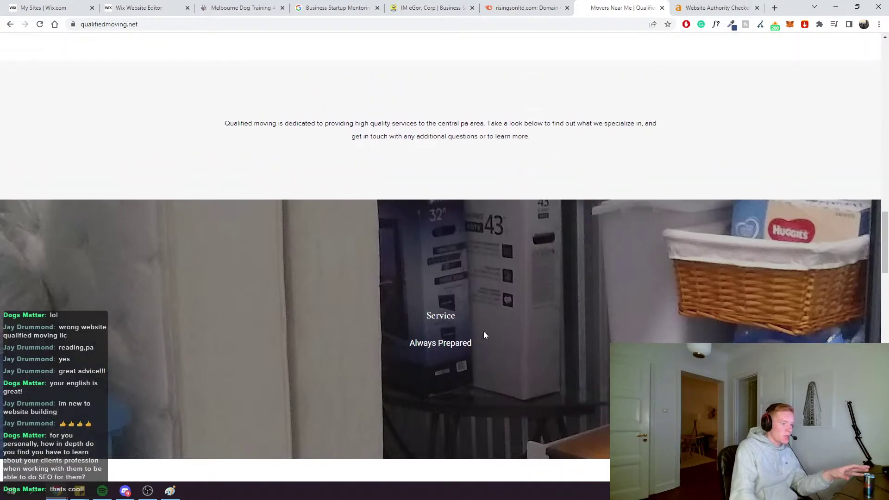
Recheck the homepage from its top down to the pricing text, and search Google for its phrase "central pa"
scroll(484, 331, "up", 20)
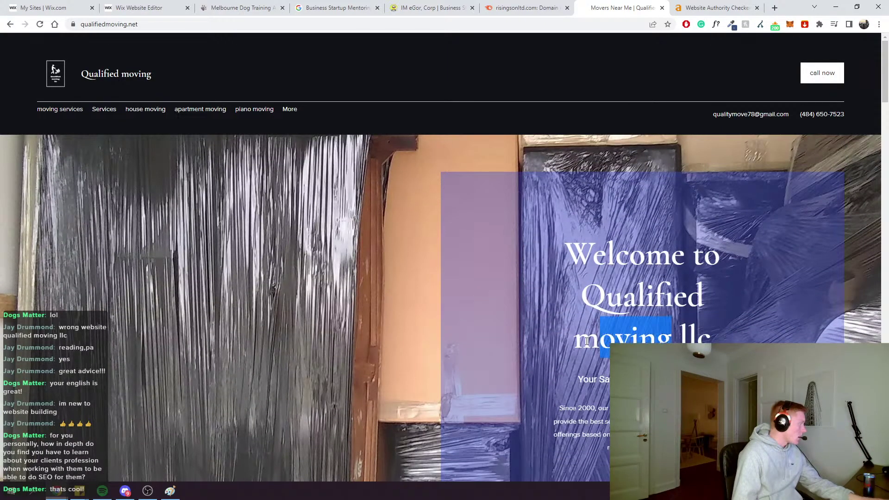
scroll(578, 336, "down", 8)
scroll(577, 336, "down", 20)
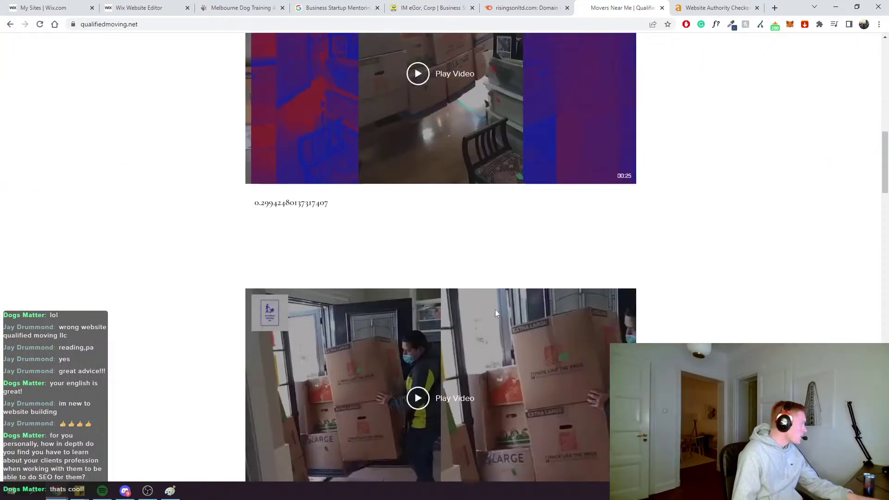
scroll(362, 247, "up", 6)
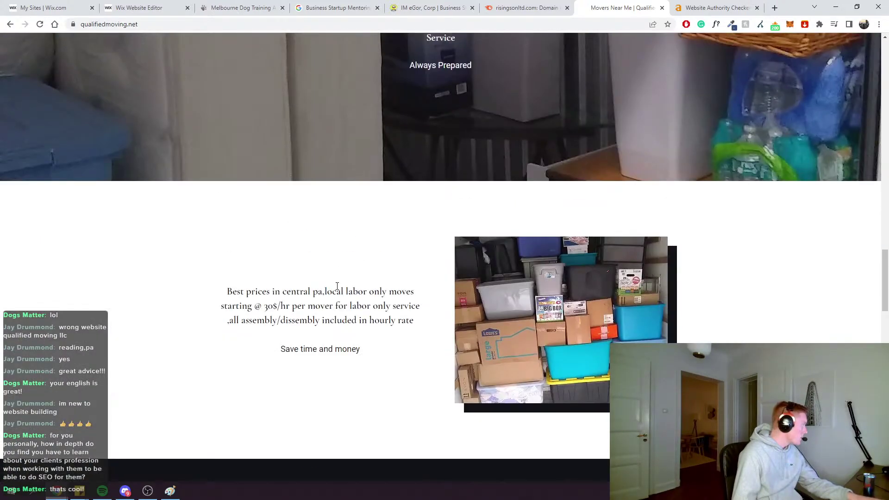
left_click_drag(322, 291, 281, 293)
right_click(313, 292)
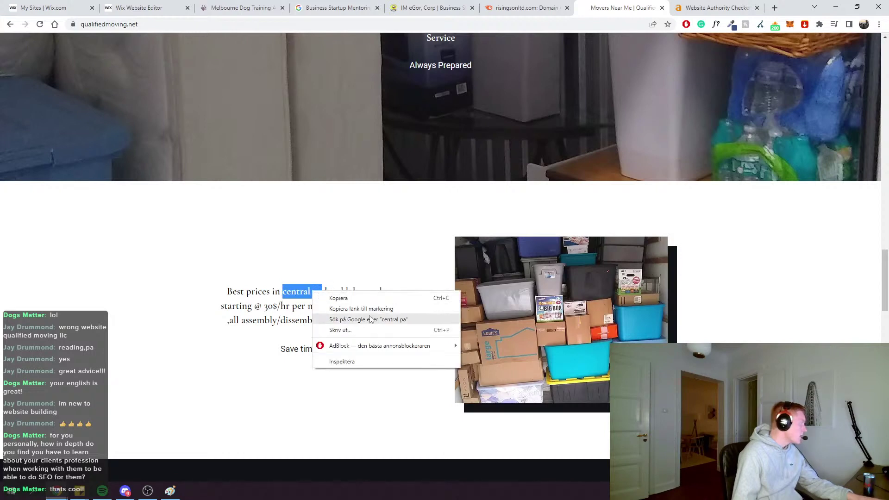
left_click(371, 319)
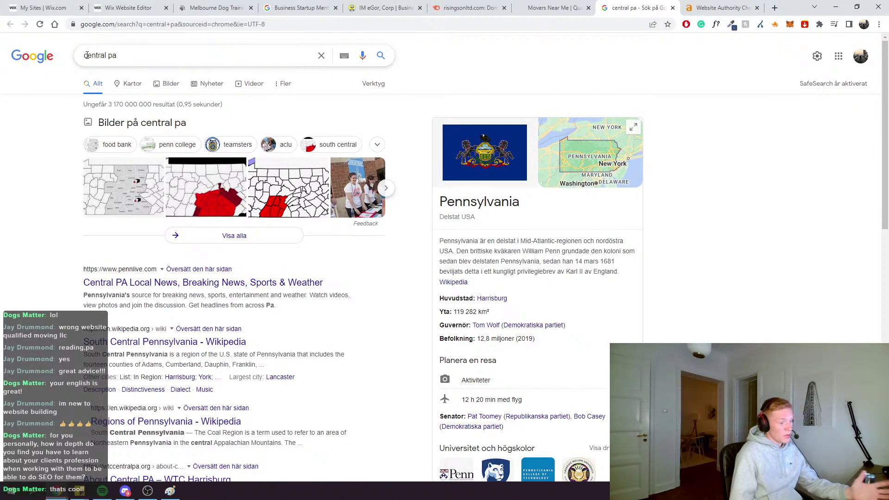
Search Google for "moving services central pa"
left_click(86, 55)
type("moving ")
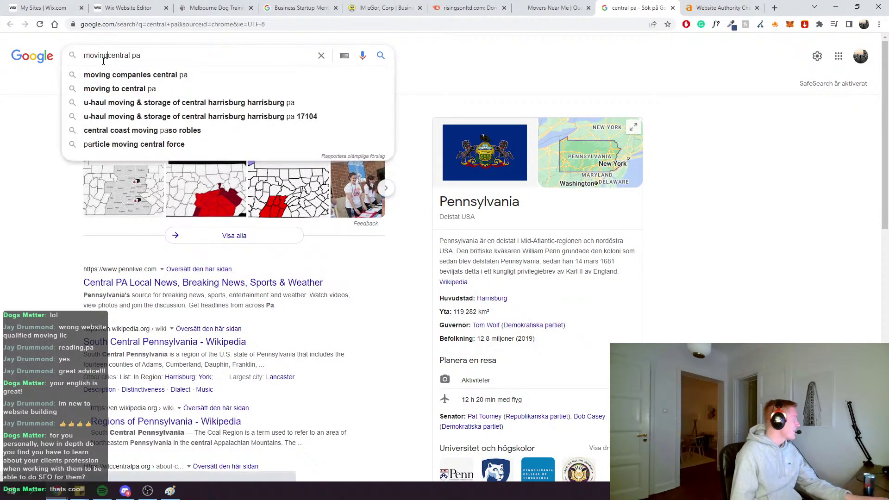
type("service")
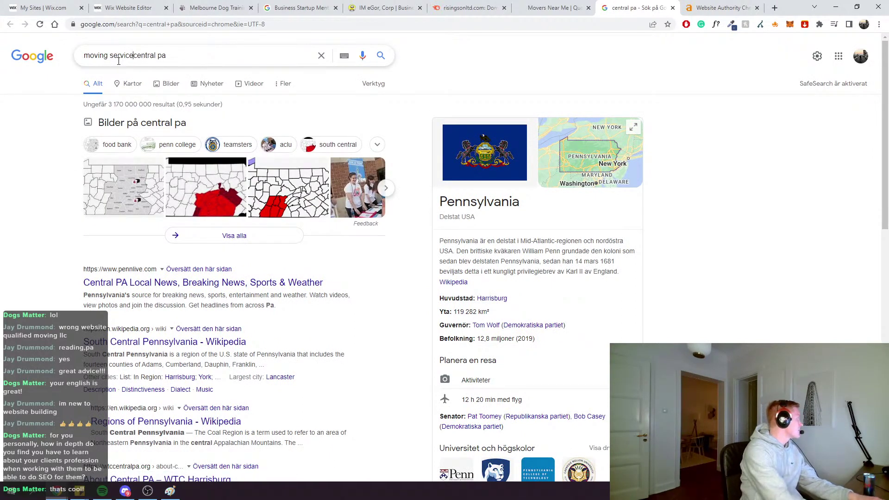
type("s")
key("Return")
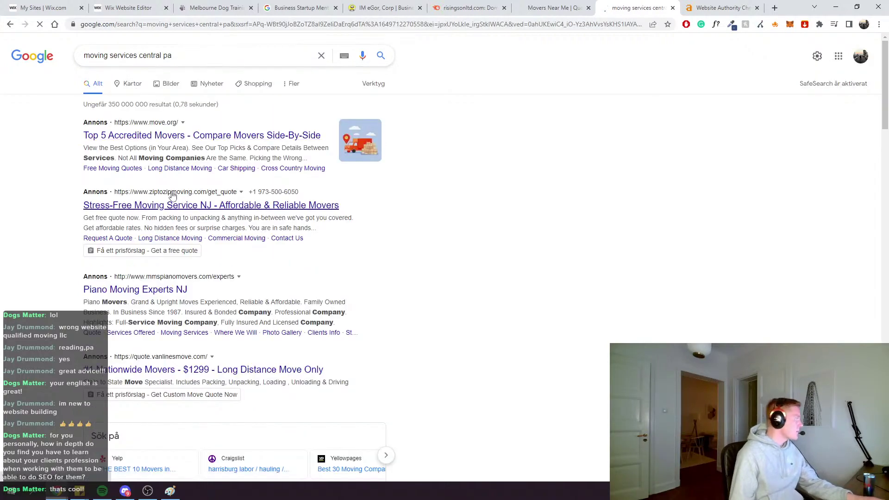
Open Allied's Harrisburg movers page from the search results and bring up the company's homepage in a separate tab
scroll(172, 196, "down", 10)
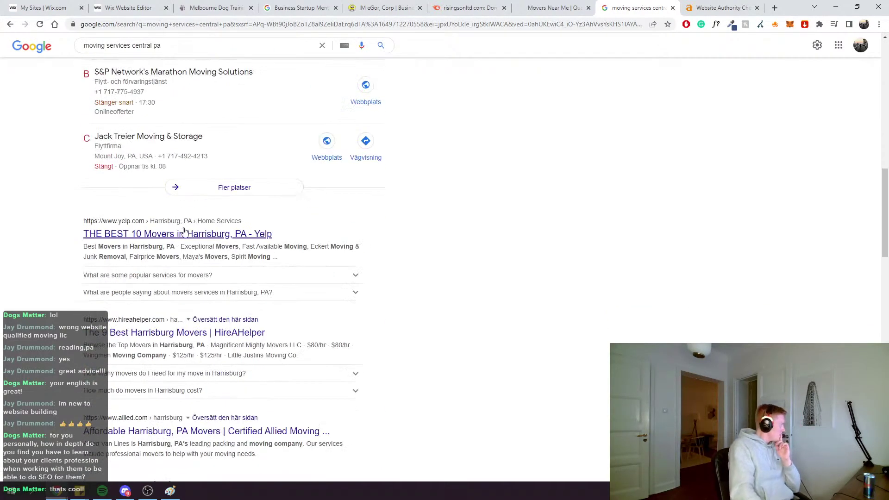
left_click(178, 337)
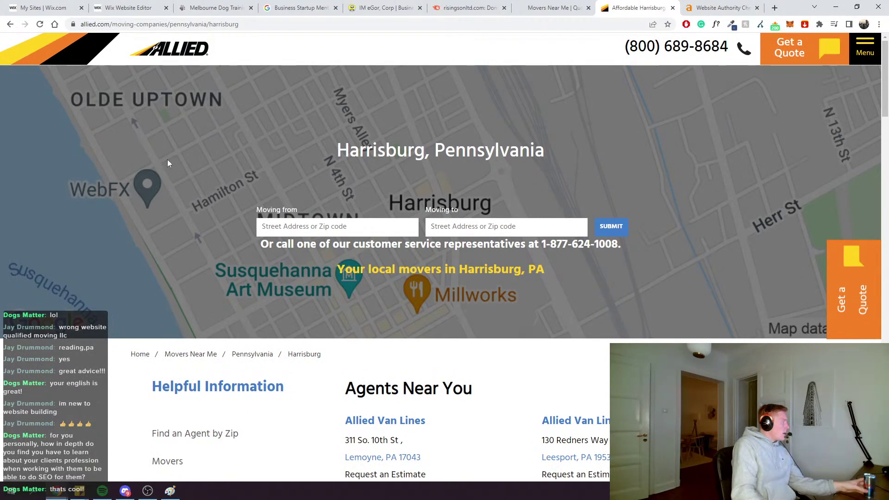
left_click(202, 55)
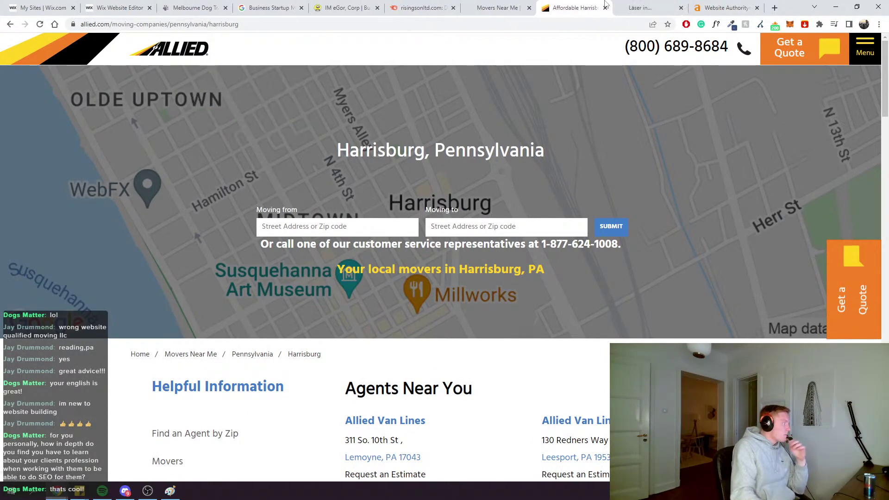
key("ctrl+Tab")
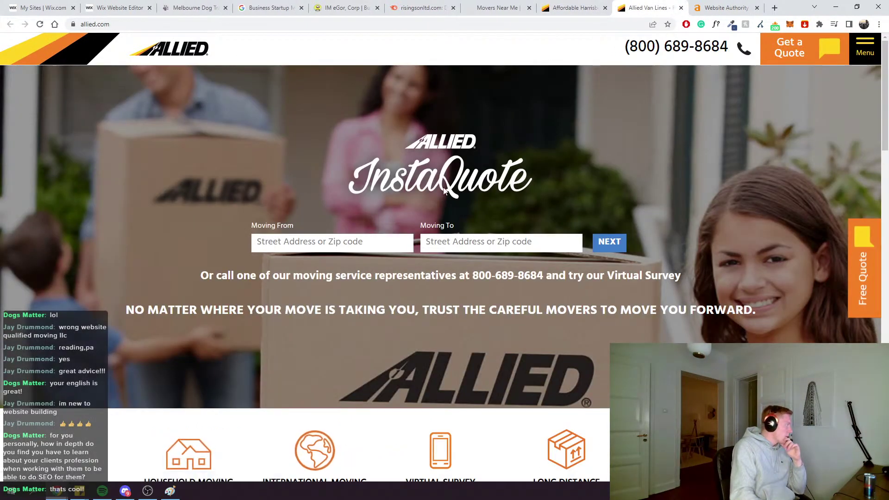
Look over the Allied homepage's service icons and banner, close it and return to the Google results
scroll(537, 157, "down", 4)
scroll(534, 185, "down", 5)
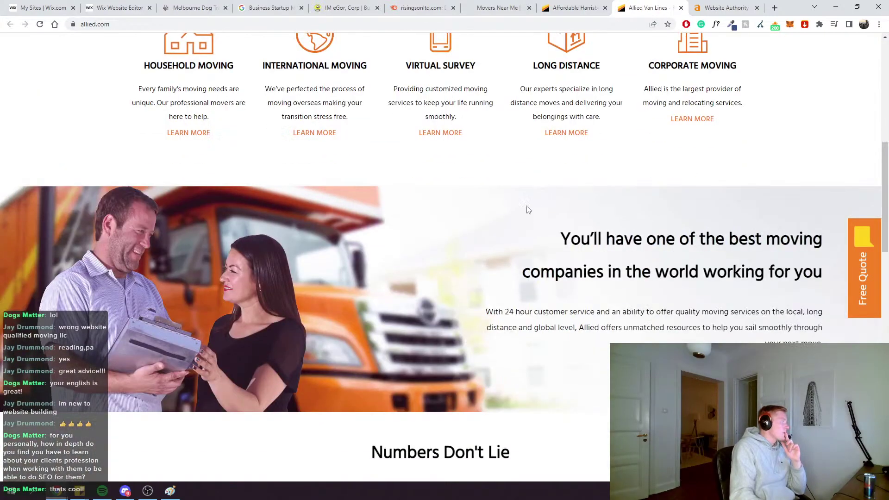
key("ctrl+w")
key("alt+Left")
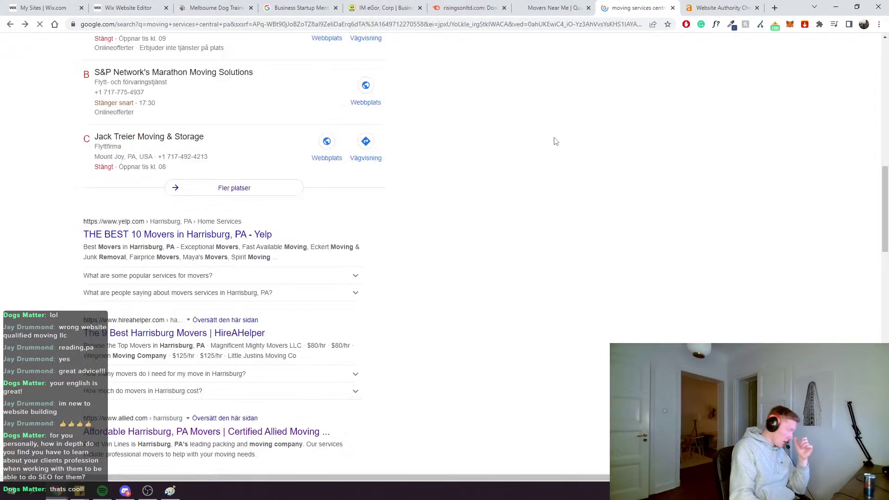
Find Exceptional Movers, LLC. among the local map listings and open its website
scroll(553, 140, "up", 10)
scroll(482, 238, "down", 6)
scroll(482, 244, "down", 2)
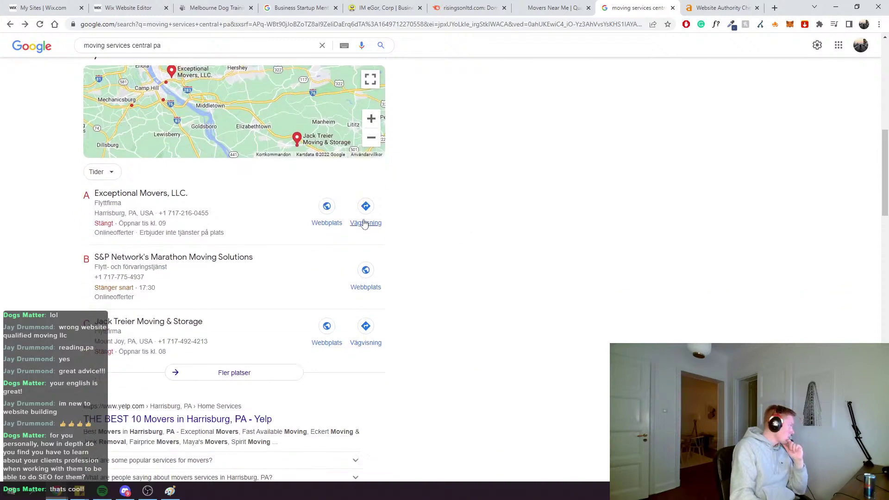
left_click(321, 230)
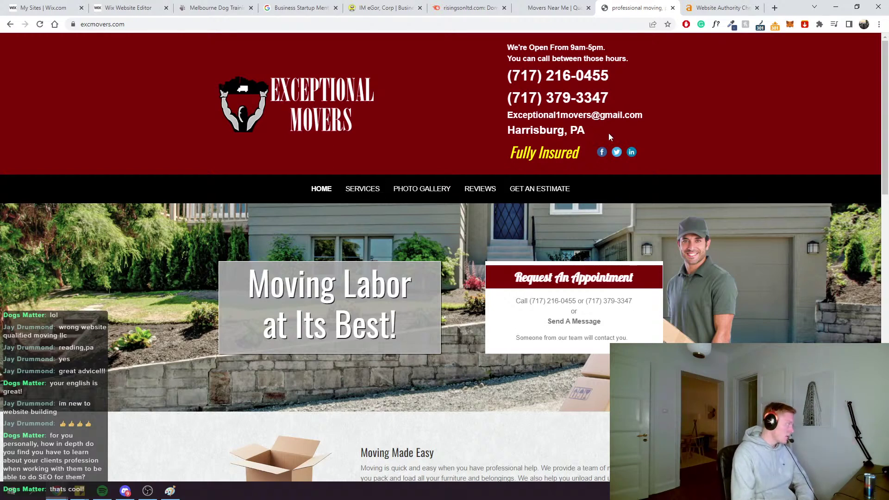
Examine the Exceptional Movers header contact details, highlighting them, and the "Moving Labor at Its Best!" banner below
left_click_drag(608, 134, 486, 63)
left_click(528, 175)
scroll(528, 175, "down", 2)
scroll(527, 171, "up", 1)
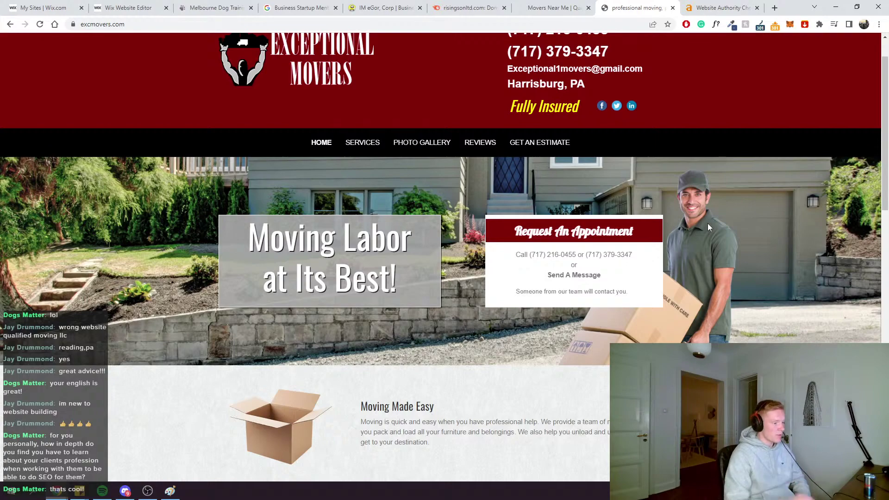
Examine the "About Exceptional Movers, LLC." and "Mission Statement" text, highlighting the whole red section
scroll(529, 285, "down", 17)
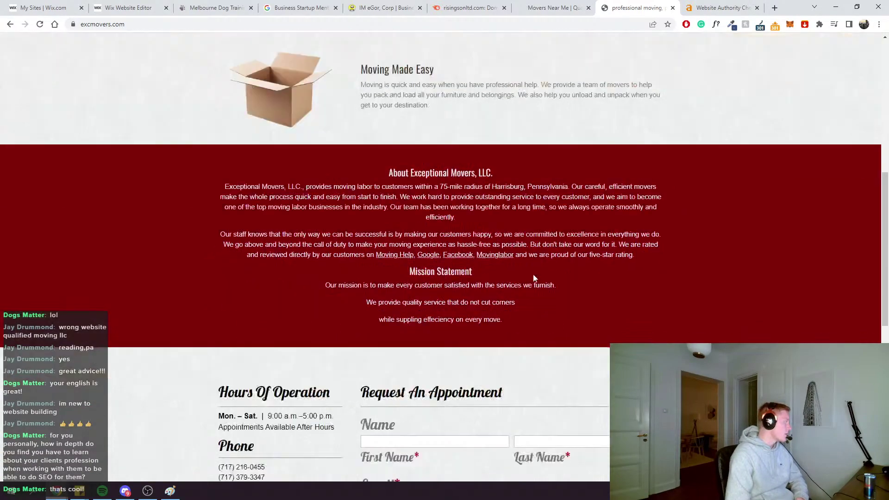
scroll(515, 284, "up", 6)
scroll(515, 284, "up", 4)
left_click_drag(546, 361, 324, 212)
left_click(324, 212)
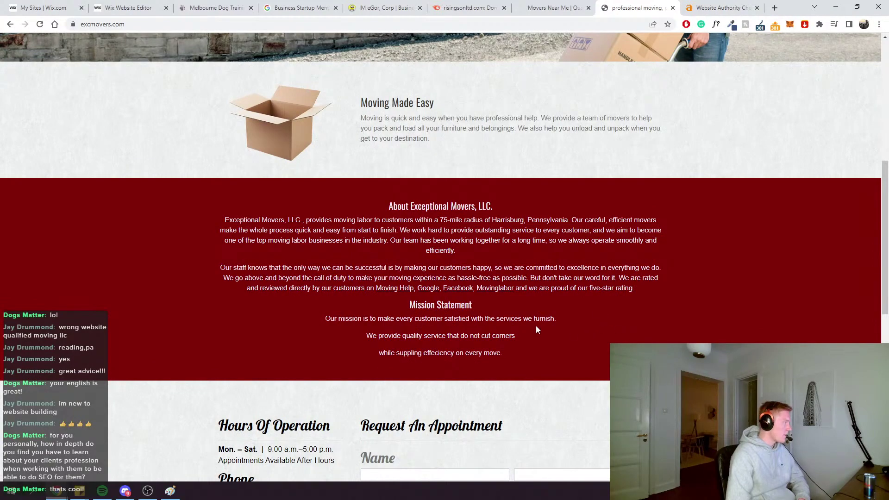
left_click_drag(535, 362, 307, 214)
left_click(306, 214)
Look over the Exceptional Movers homepage from its banner to the footer and the "Request An Appointment" form
scroll(416, 232, "up", 7)
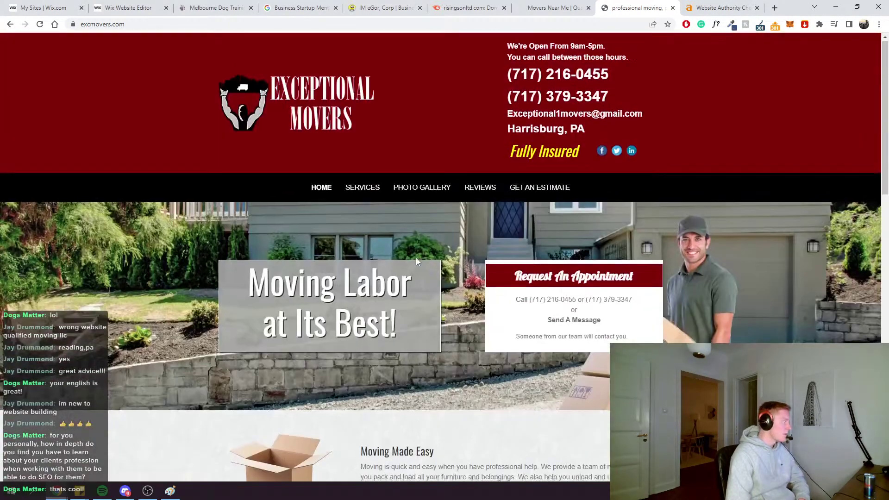
scroll(416, 261, "down", 12)
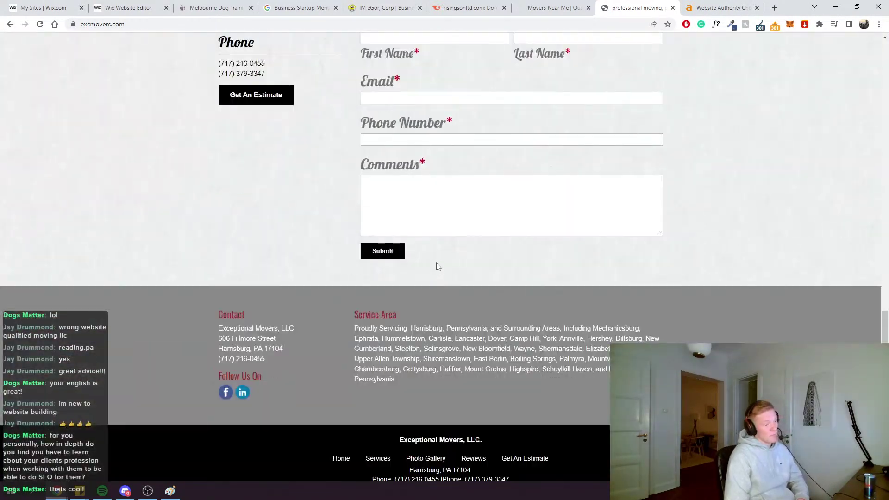
scroll(438, 264, "up", 4)
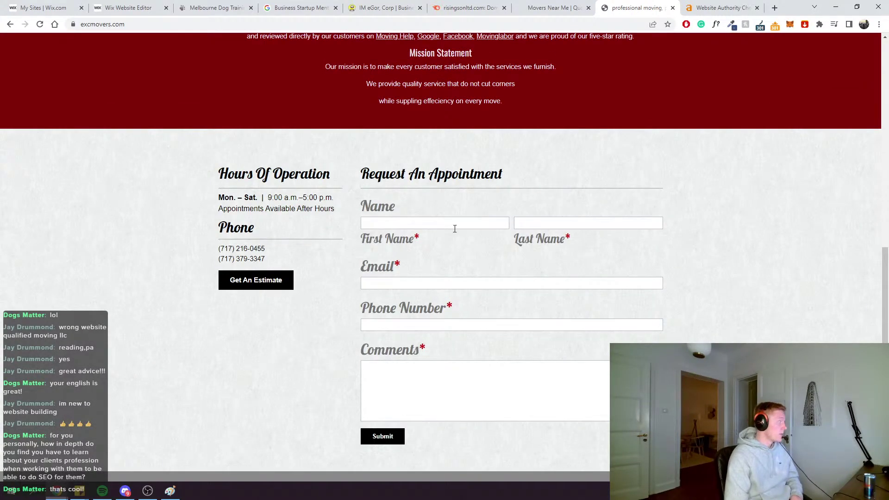
Look over the Exceptional Movers service-area footer, about section and appointment form once more, glancing at the Semrush domain overview
scroll(454, 232, "down", 4)
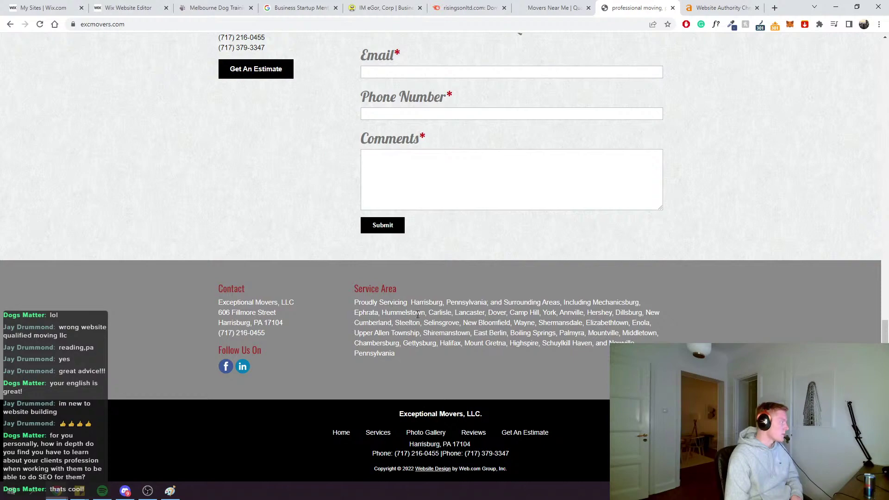
scroll(418, 314, "up", 10)
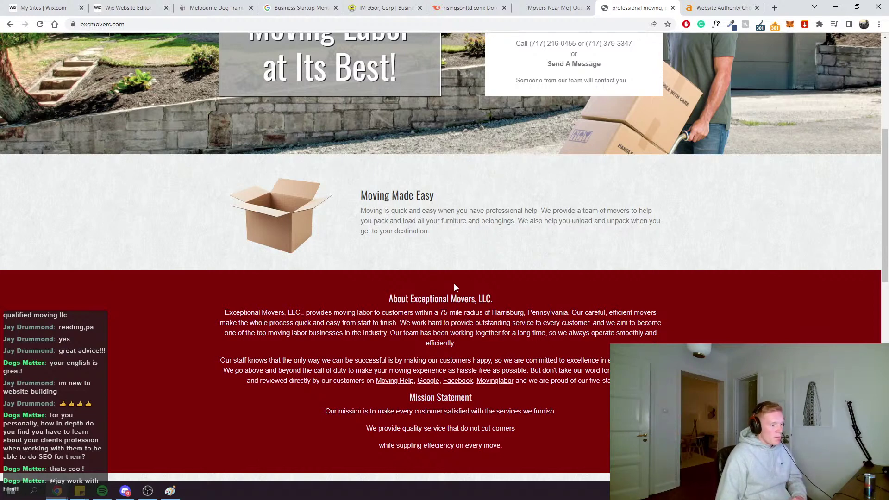
left_click(468, 8)
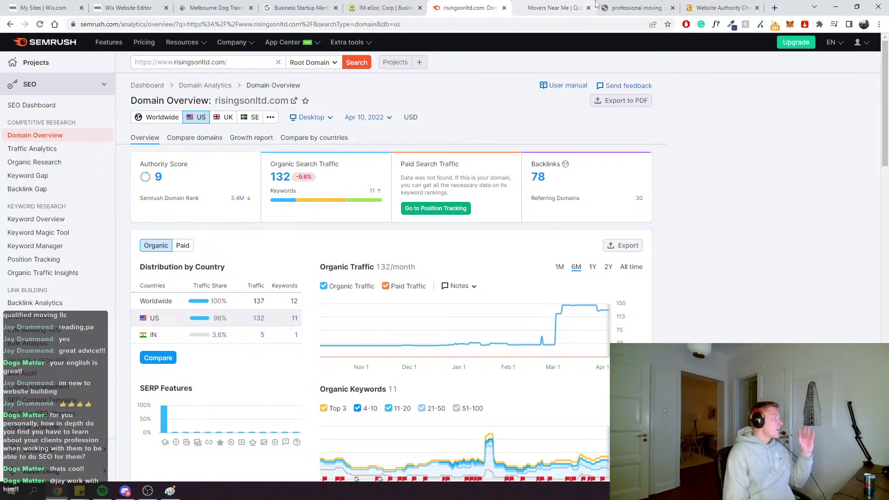
left_click(635, 8)
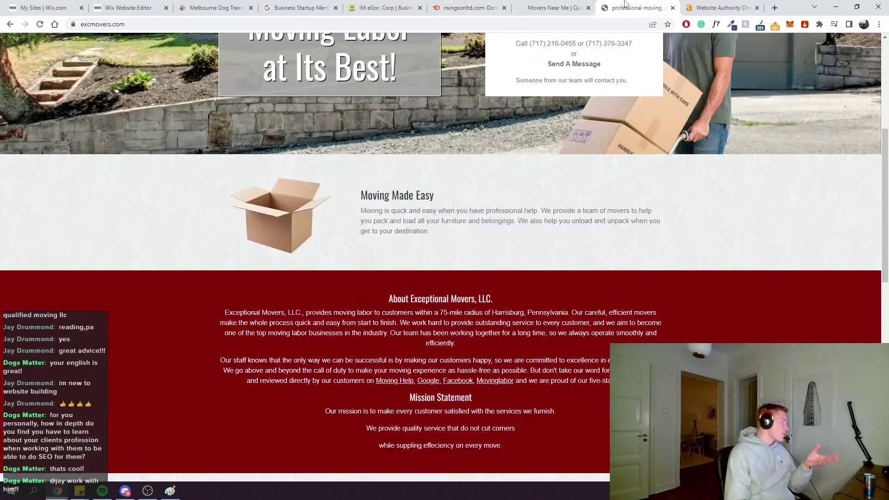
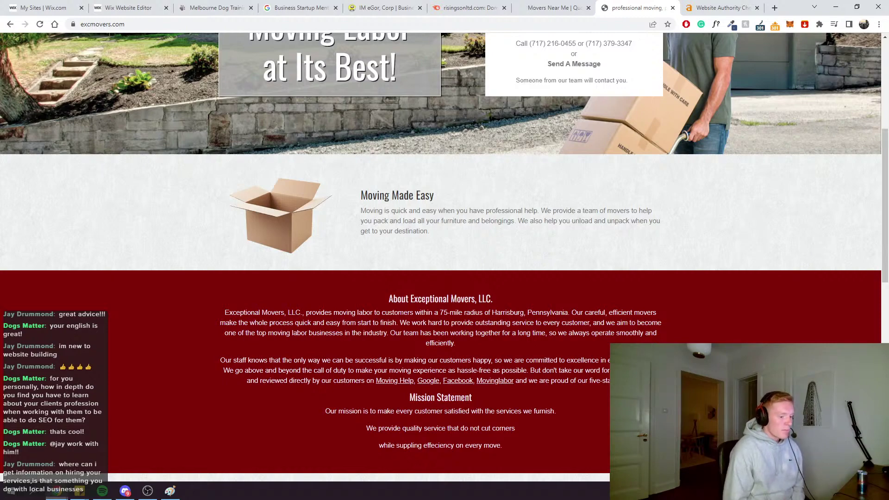
scroll(675, 329, "down", 4)
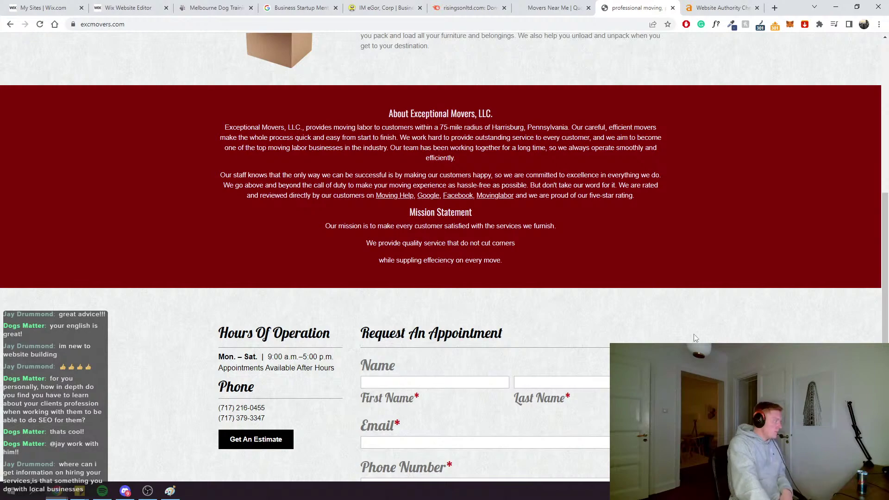
scroll(567, 361, "down", 8)
scroll(568, 360, "up", 15)
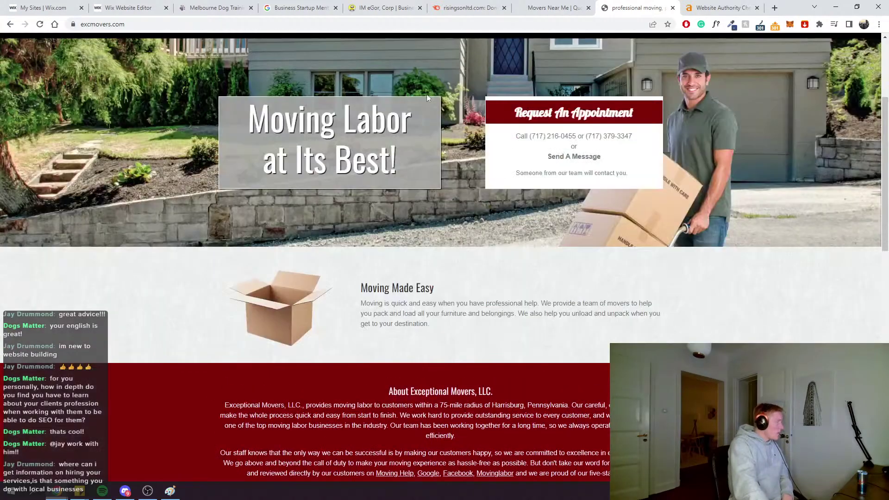
Return to the Qualified Moving homepage and look over its "Get in Touch" contact form
left_click(551, 8)
scroll(470, 263, "down", 18)
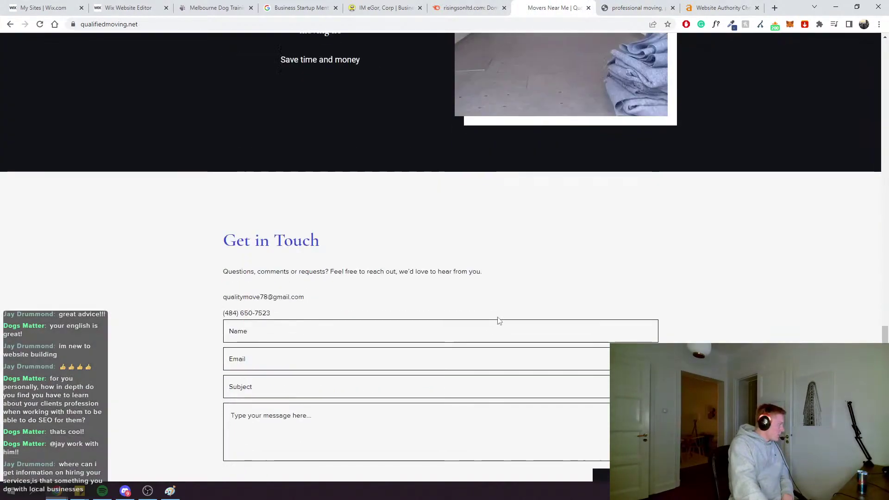
scroll(378, 278, "down", 2)
scroll(377, 303, "up", 7)
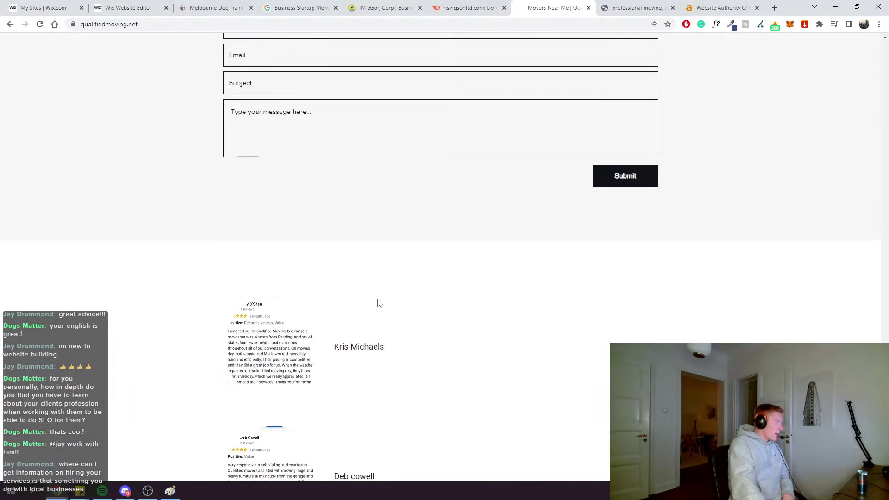
Examine the customer review screenshots and reviewer names between the Qualified Moving contact form and the footer
scroll(379, 310, "down", 1)
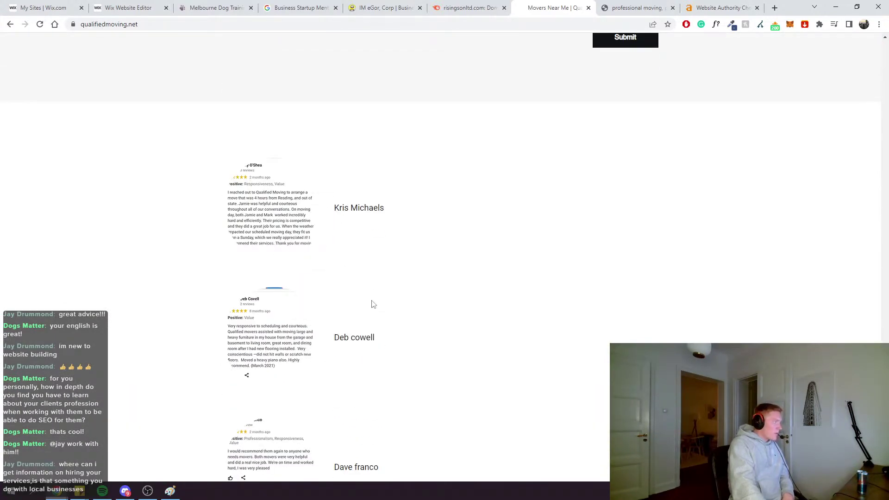
scroll(383, 317, "down", 3)
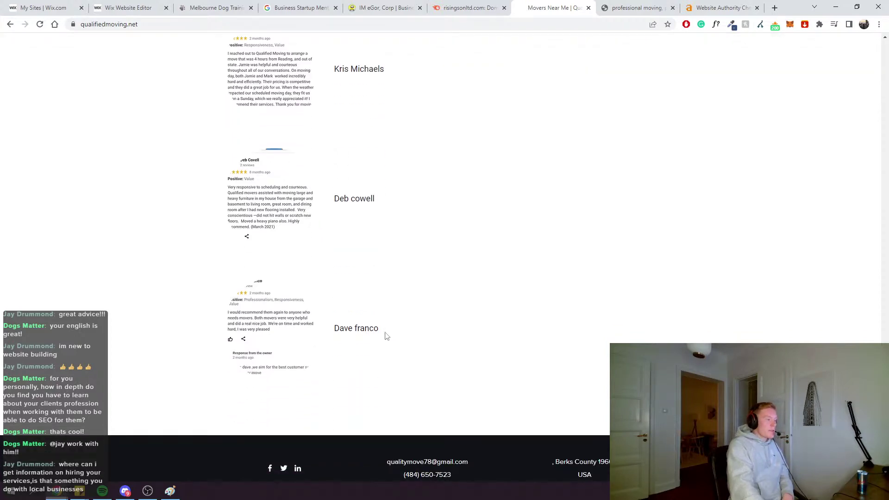
left_click_drag(383, 337, 299, 160)
scroll(299, 159, "up", 2)
left_click(300, 161)
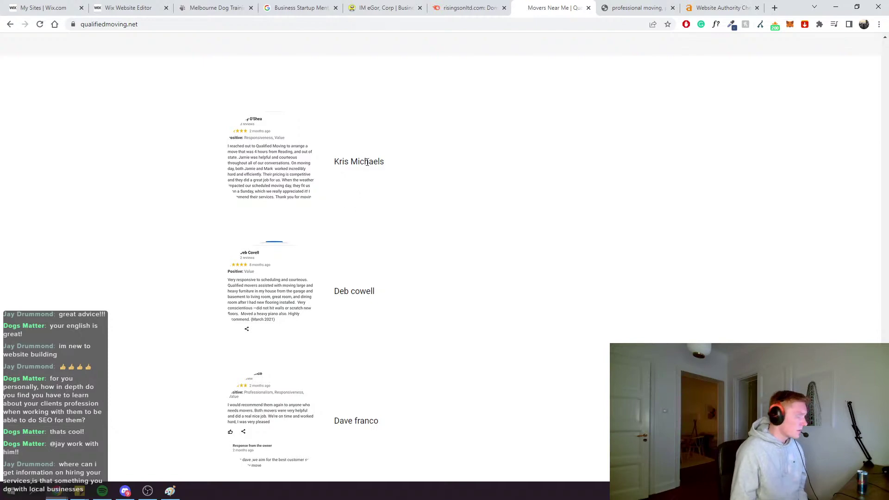
scroll(367, 230, "down", 3)
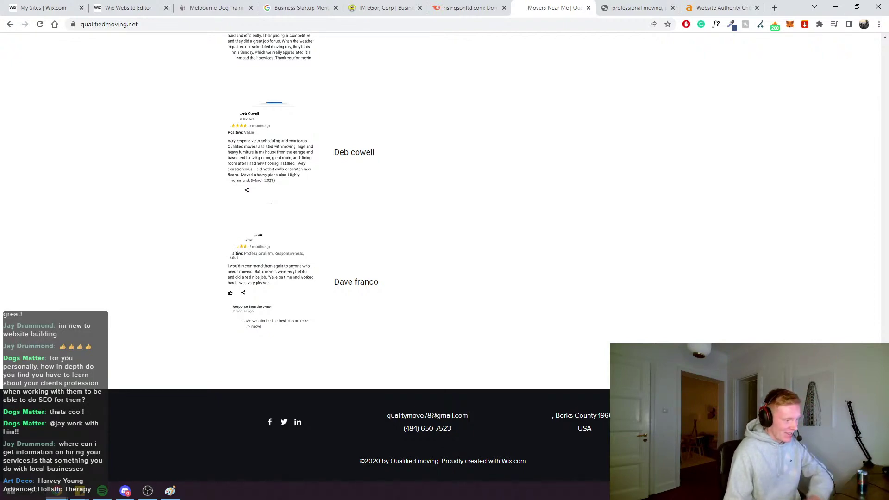
Switch to Paint, look over the "We move your stuff!" layout sketch, and minimise the window
key("alt+Tab")
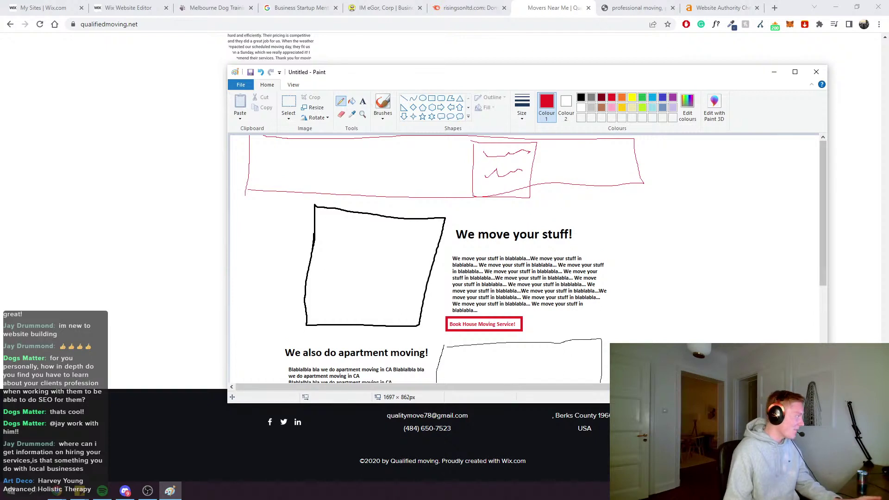
scroll(632, 279, "down", 5)
scroll(611, 281, "up", 4)
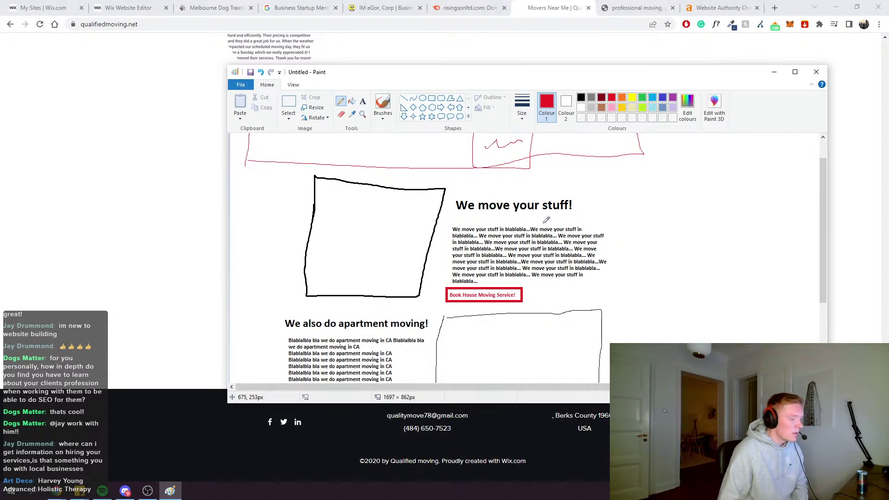
scroll(546, 220, "up", 1)
left_click(773, 71)
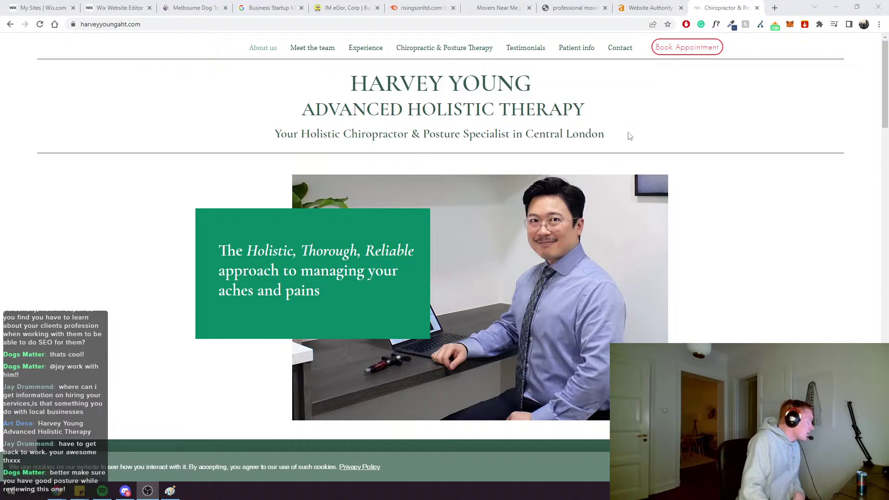
Highlight the chiropractor site's tagline "Your Holistic Chiropractor & Posture Specialist in Central London", ending with only "Central London" selected
left_click_drag(629, 136, 280, 146)
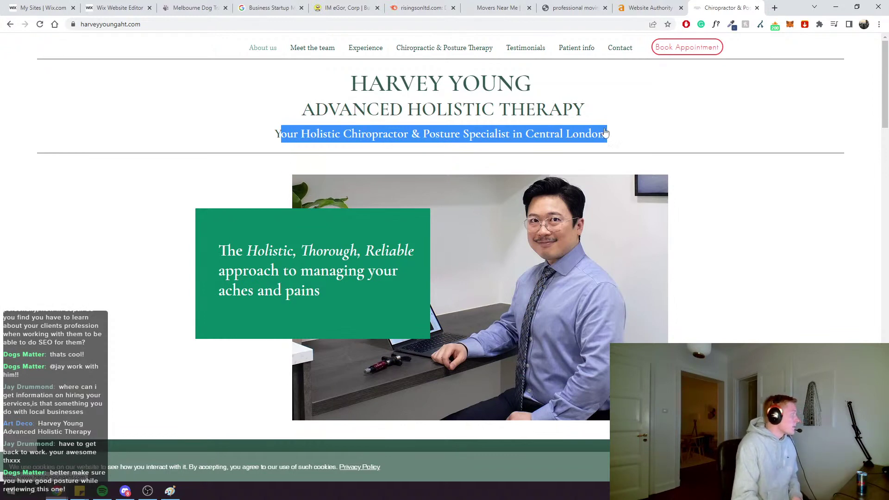
left_click(628, 135)
left_click_drag(615, 137, 526, 144)
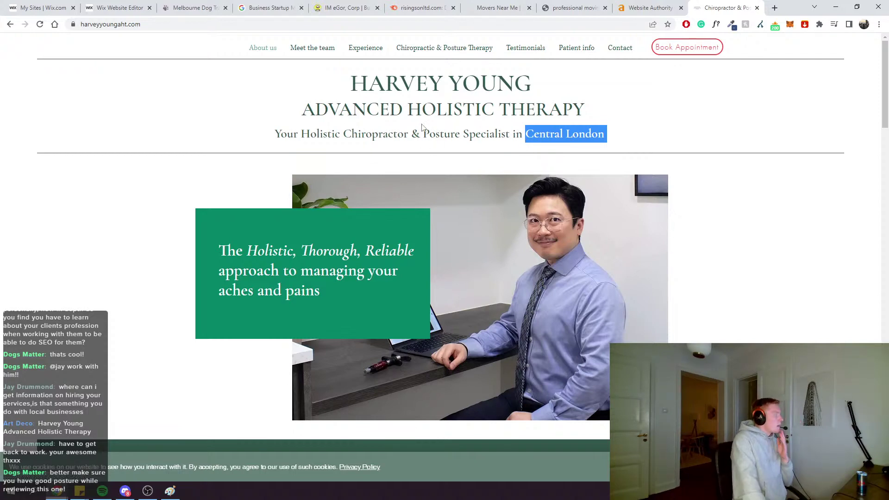
Examine how the large header behaves while moving between the chiropractor site's hero banner and the "About us" section
scroll(403, 145, "down", 2)
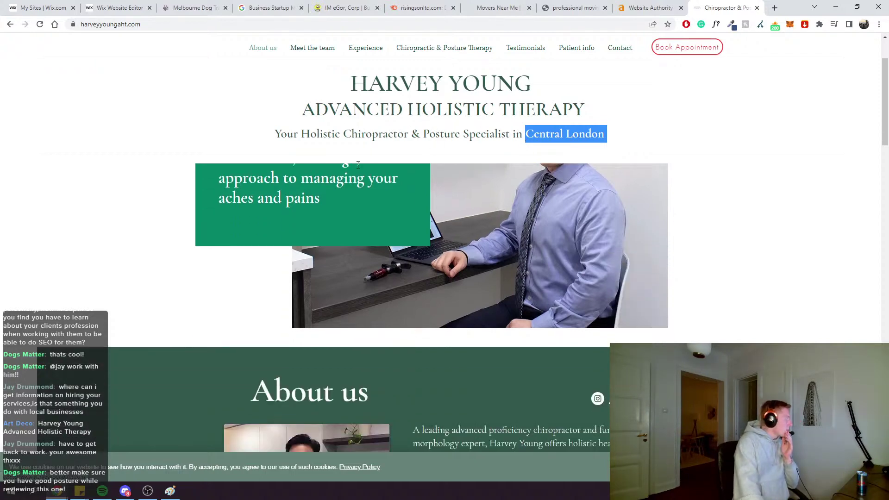
scroll(363, 232, "up", 2)
scroll(366, 233, "down", 3)
scroll(371, 236, "up", 3)
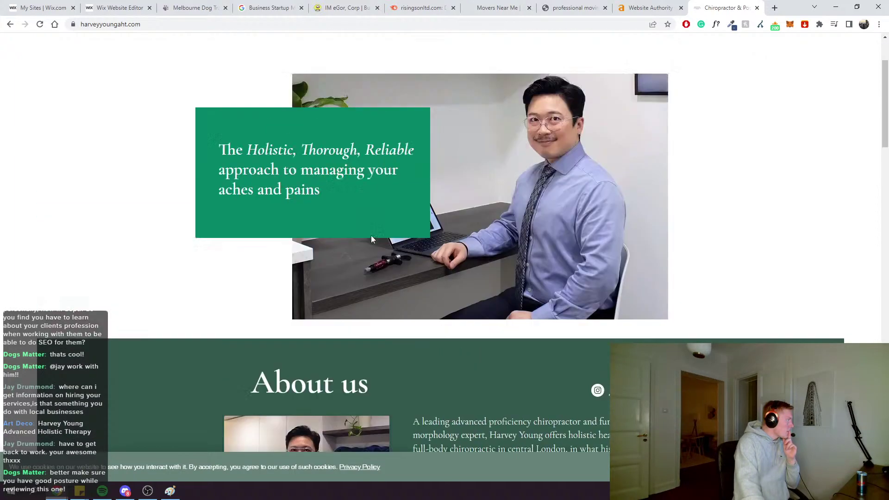
scroll(371, 236, "down", 4)
scroll(371, 240, "up", 4)
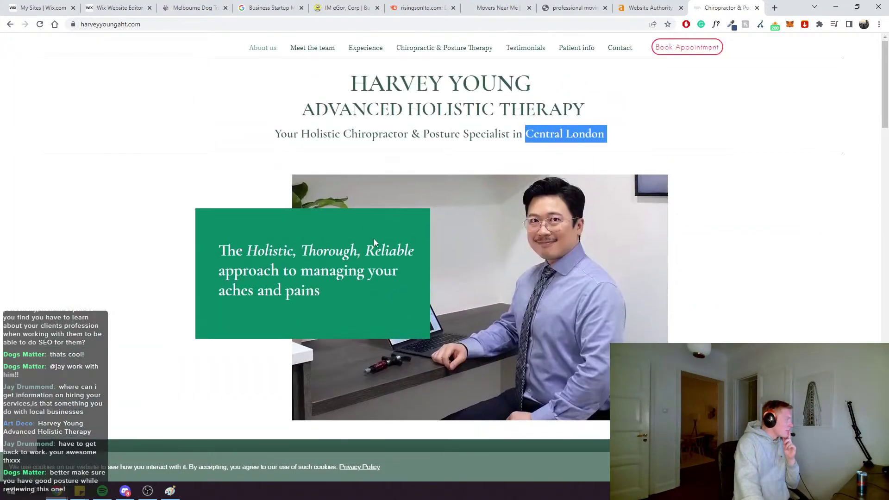
scroll(375, 237, "down", 3)
scroll(385, 232, "down", 3)
scroll(392, 229, "up", 4)
scroll(393, 236, "down", 3)
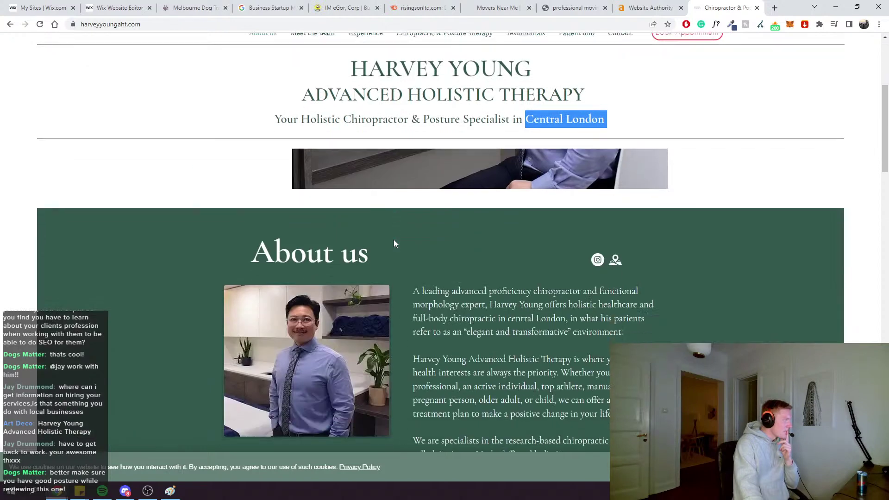
scroll(393, 243, "up", 4)
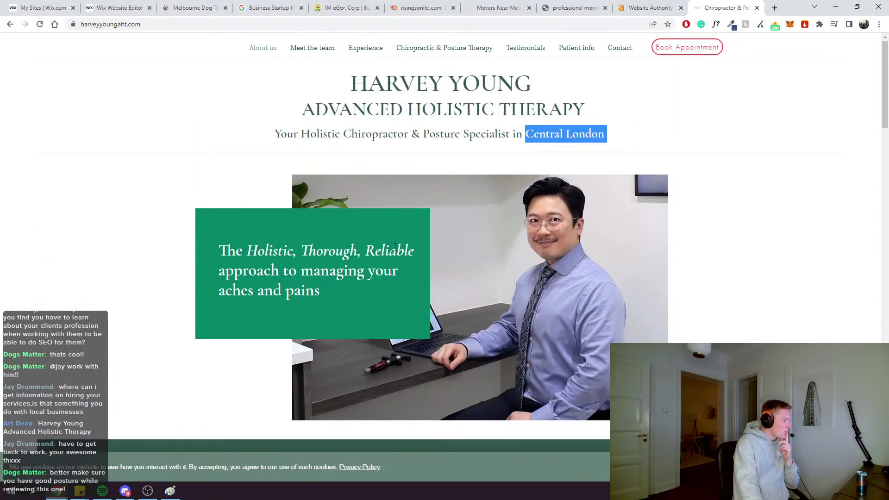
scroll(395, 251, "down", 3)
scroll(396, 257, "up", 3)
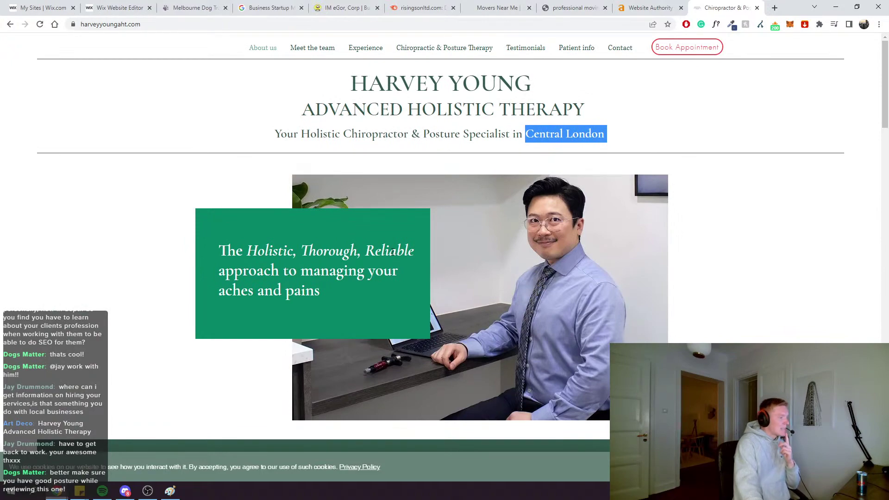
scroll(386, 218, "down", 3)
scroll(343, 202, "up", 3)
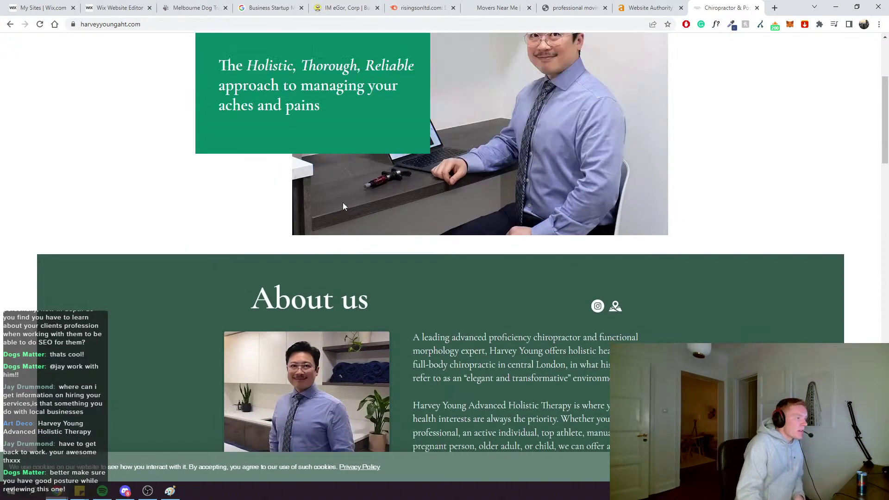
Look over the "About us" photos and text, and return to the hero banner of the chiropractor homepage
scroll(345, 194, "down", 3)
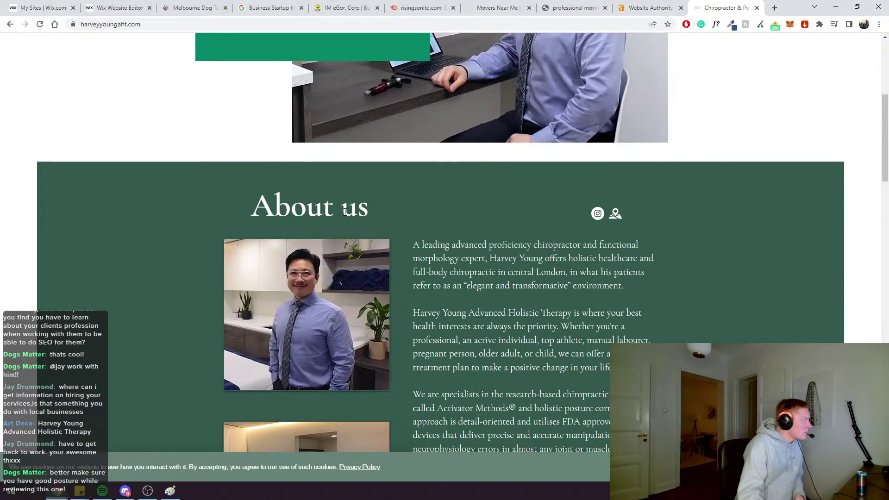
scroll(348, 219, "down", 3)
scroll(350, 219, "up", 7)
scroll(353, 223, "down", 10)
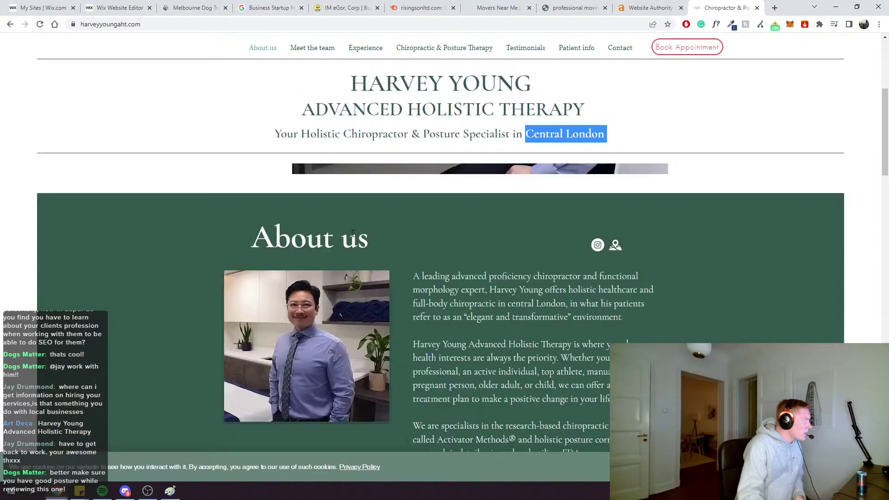
scroll(352, 236, "up", 6)
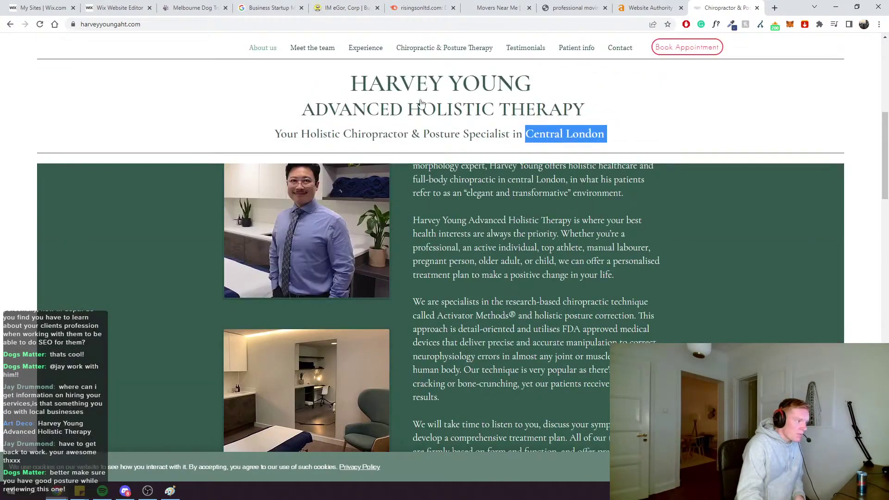
scroll(578, 116, "up", 5)
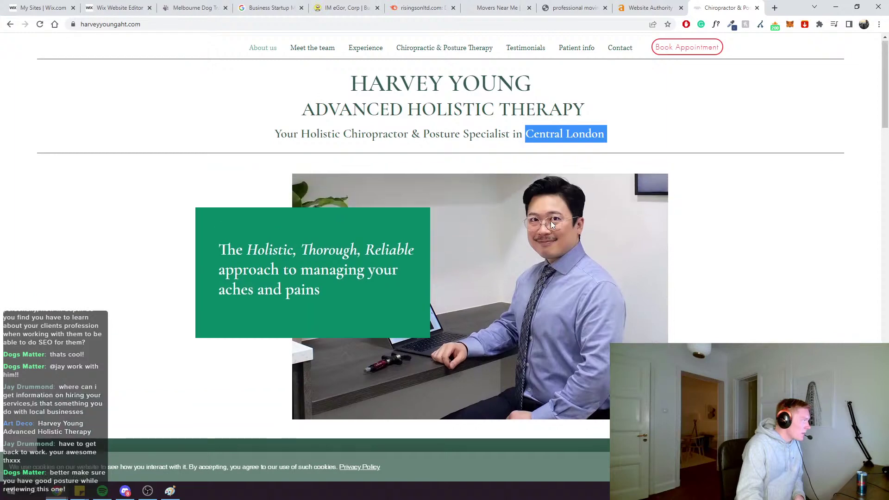
Examine the header by highlighting its title lines and the navigation links from "About us" to "Contact"
left_click_drag(406, 83, 496, 133)
left_click(560, 154)
left_click_drag(560, 154, 533, 147)
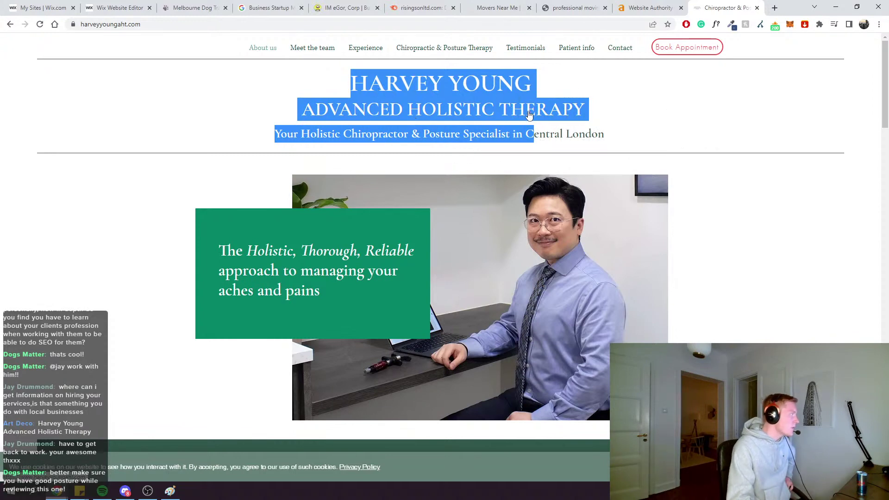
left_click(344, 83)
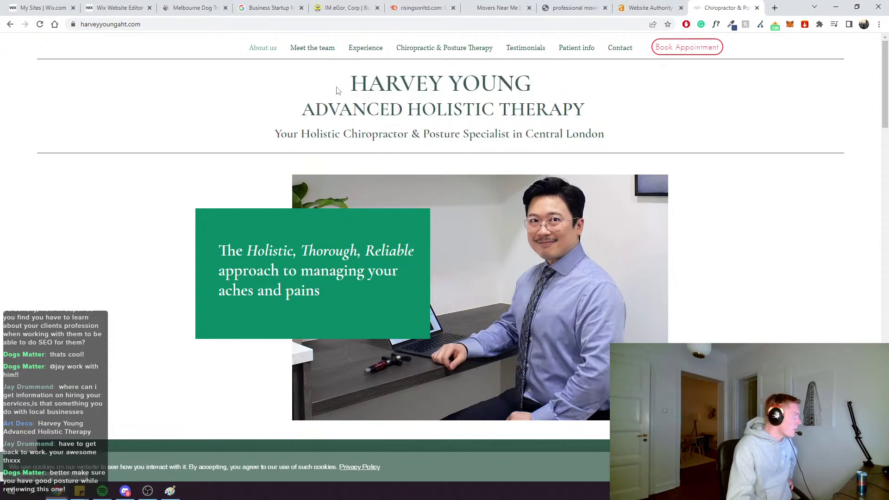
key("ctrl+a")
left_click(733, 54)
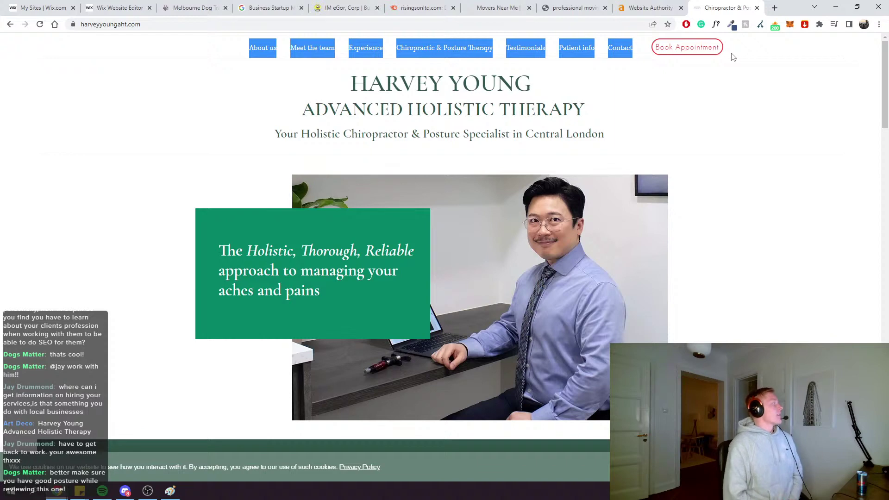
Highlight the complete three-line header title, and briefly bring up the Paint layout sketch before minimising it
left_click_drag(320, 75, 654, 142)
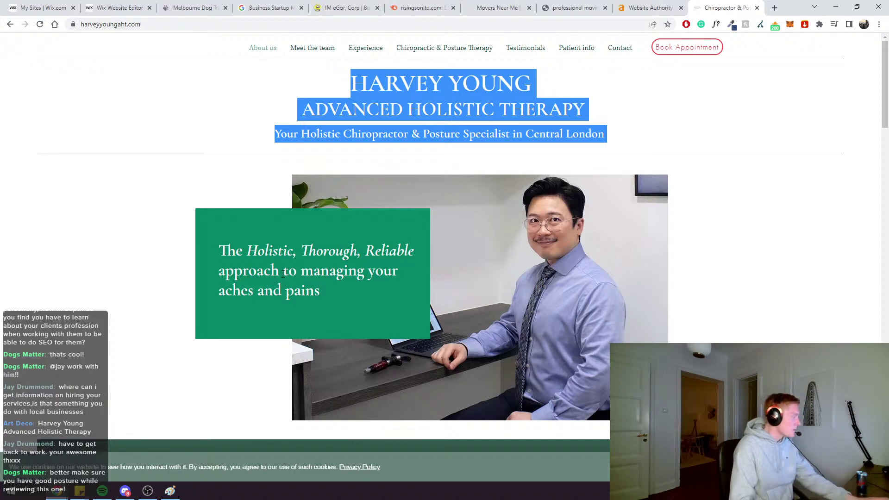
key("alt+Tab")
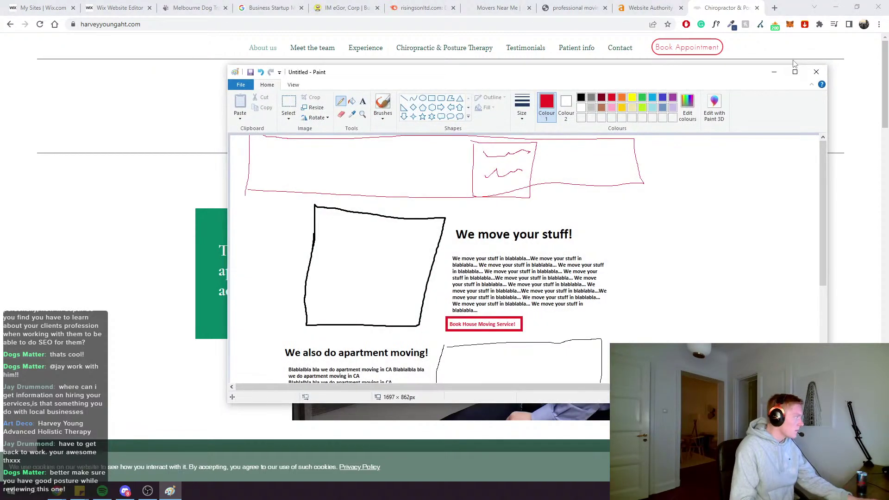
left_click(793, 66)
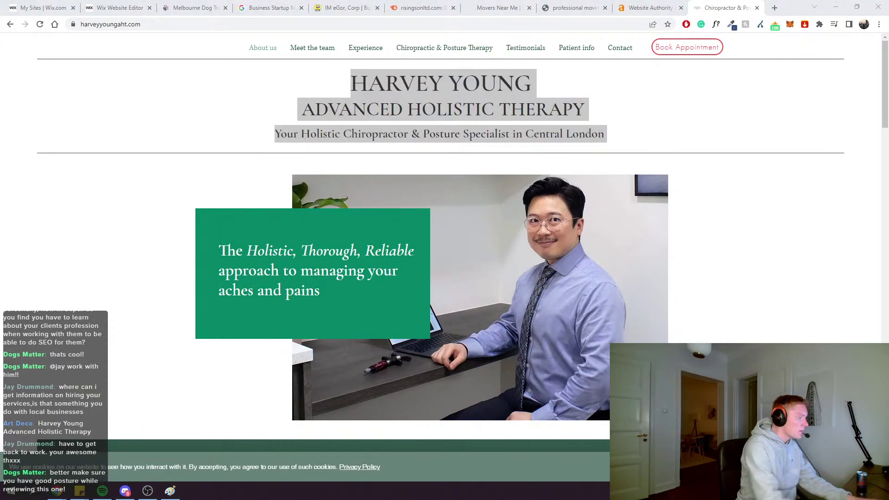
Capture the chiropractor homepage with the Snipping Tool and sketch a small red logo with face and arms beside the "About us" link
key("super+shift+s")
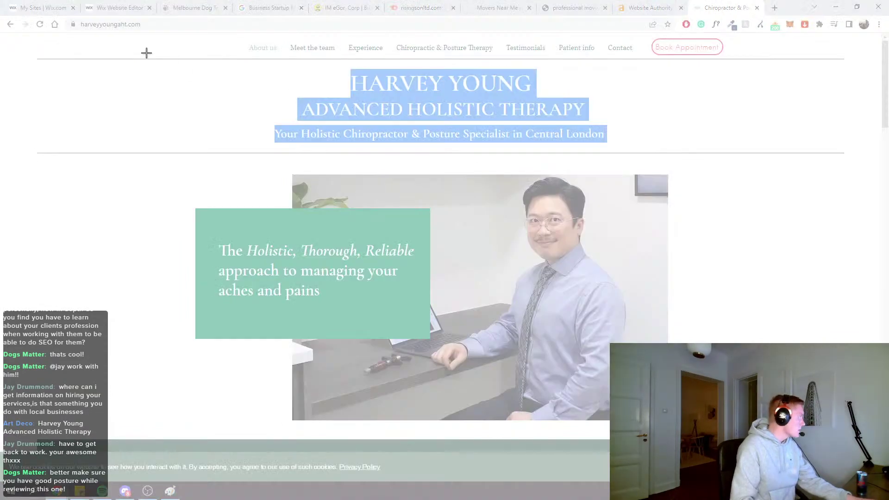
left_click_drag(65, 39, 854, 446)
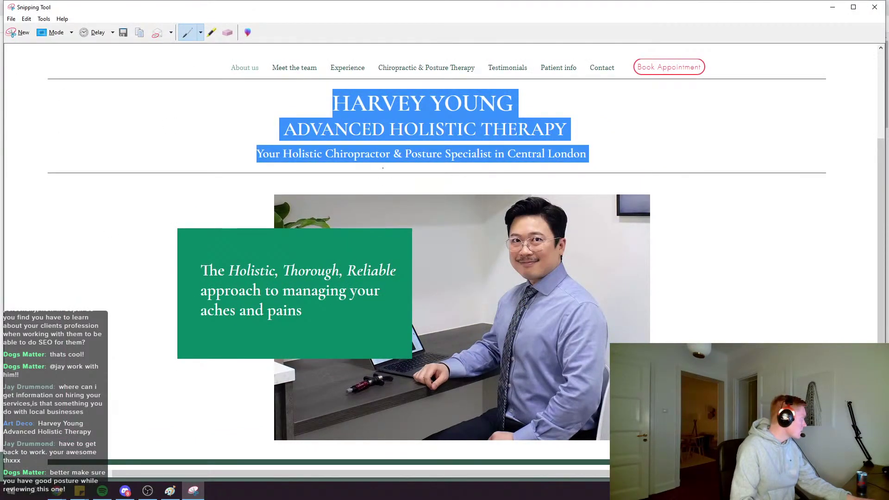
mouse_move(196, 60)
left_mouse_down()
mouse_move(175, 57)
mouse_move(195, 78)
mouse_move(192, 58)
mouse_move(167, 71)
mouse_move(187, 64)
mouse_move(187, 73)
mouse_move(173, 72)
mouse_move(219, 57)
left_mouse_up()
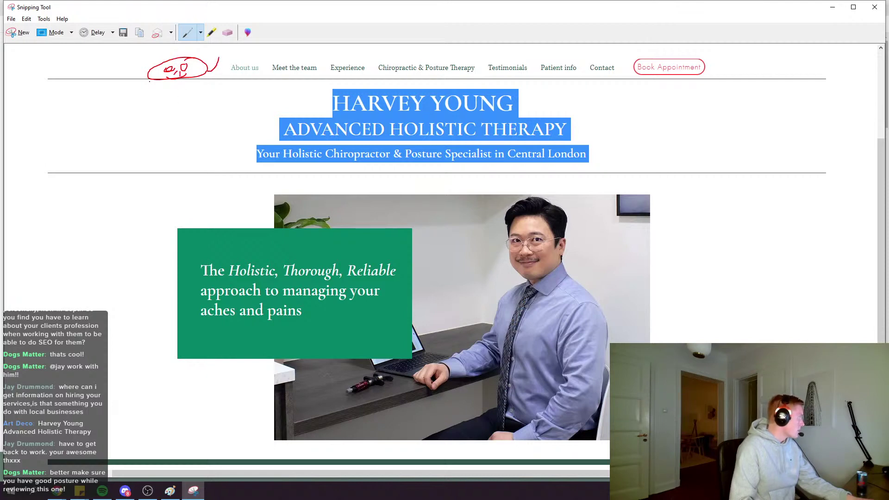
left_click_drag(148, 78, 120, 71)
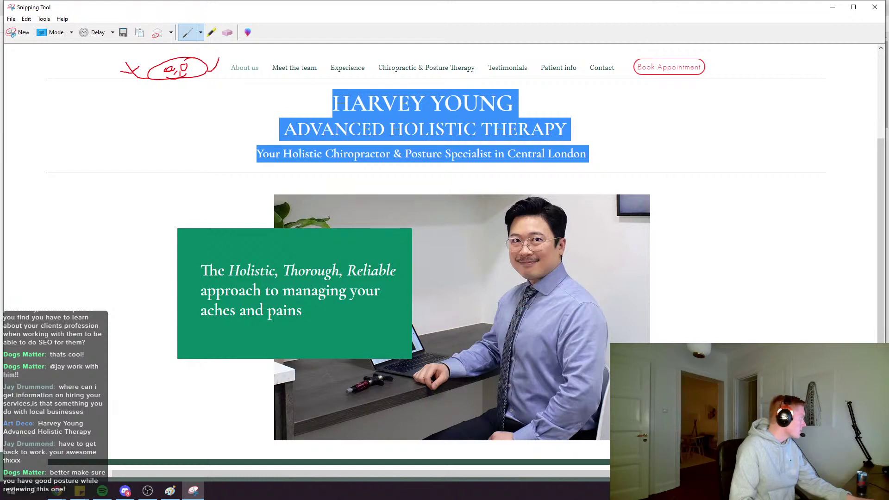
left_click_drag(215, 58, 227, 55)
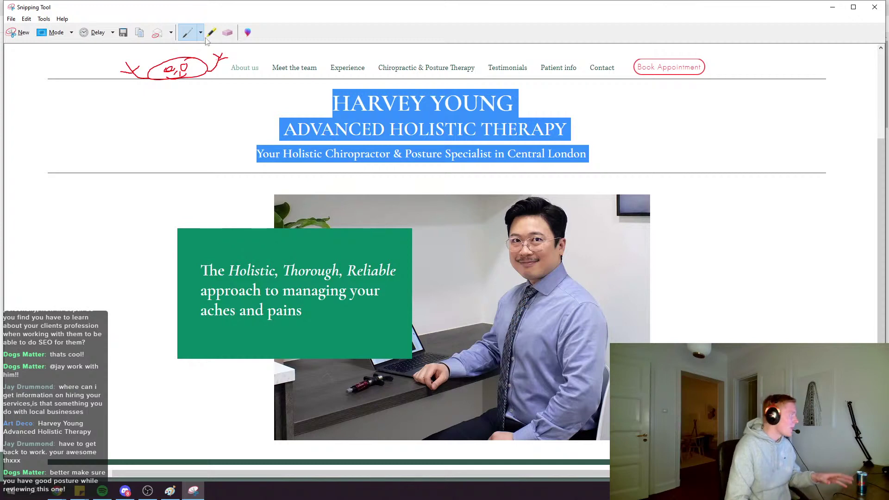
Cross out the large header title in red, mark a line across the header, and minimise the snip to return to the homepage
mouse_move(399, 107)
left_mouse_down()
mouse_move(417, 149)
mouse_move(554, 105)
mouse_move(430, 162)
left_mouse_up()
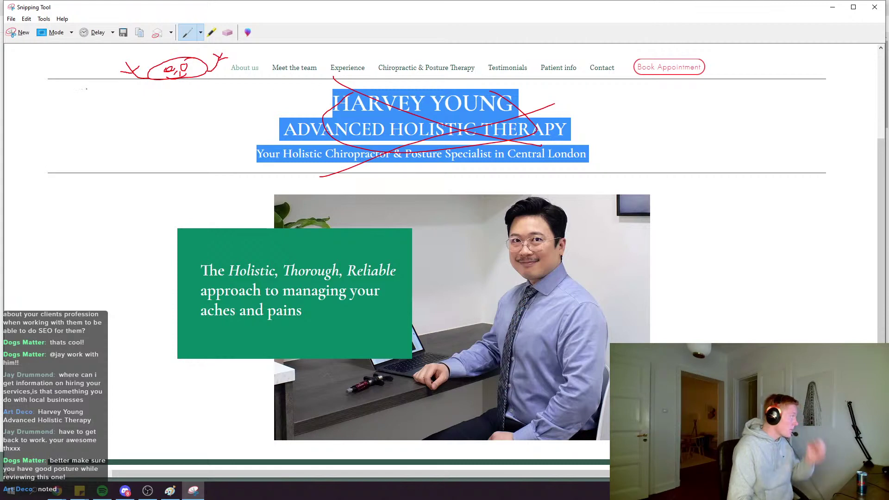
mouse_move(52, 88)
left_mouse_down()
mouse_move(344, 100)
mouse_move(764, 96)
mouse_move(529, 130)
mouse_move(373, 103)
mouse_move(541, 142)
left_mouse_up()
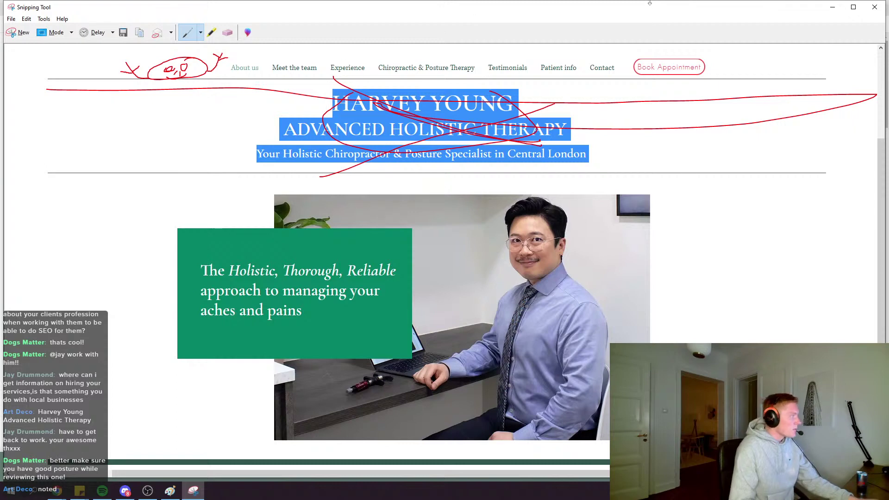
left_click(832, 7)
left_click(322, 199)
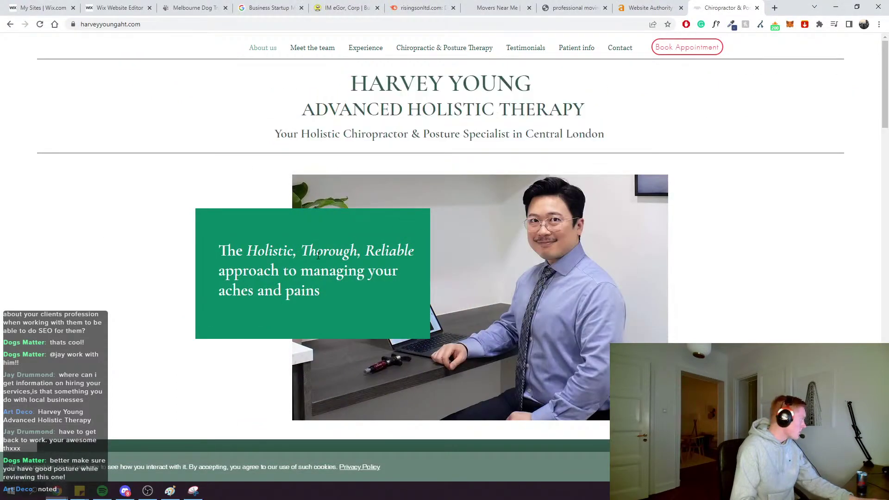
Highlight the "Your Holistic Chiropractor & Posture Specialist in Central London" tagline and the green hero box text to compare their wording
left_click_drag(643, 130, 421, 109)
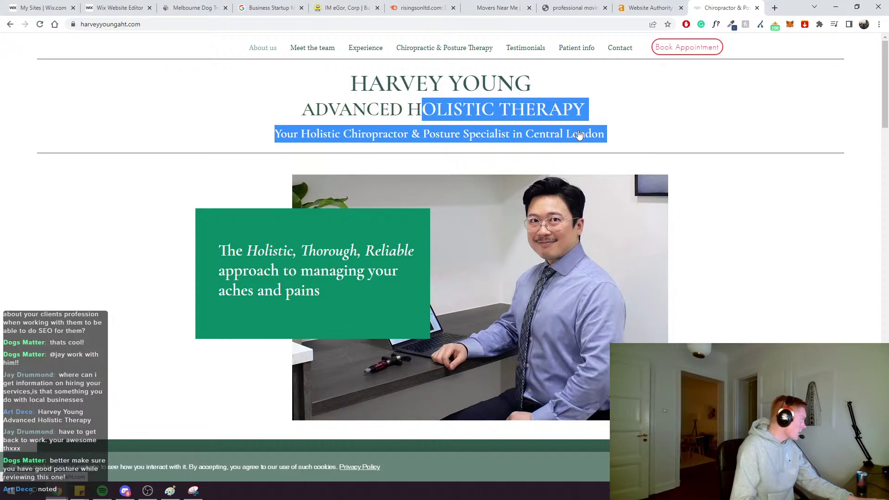
left_click_drag(620, 134, 468, 134)
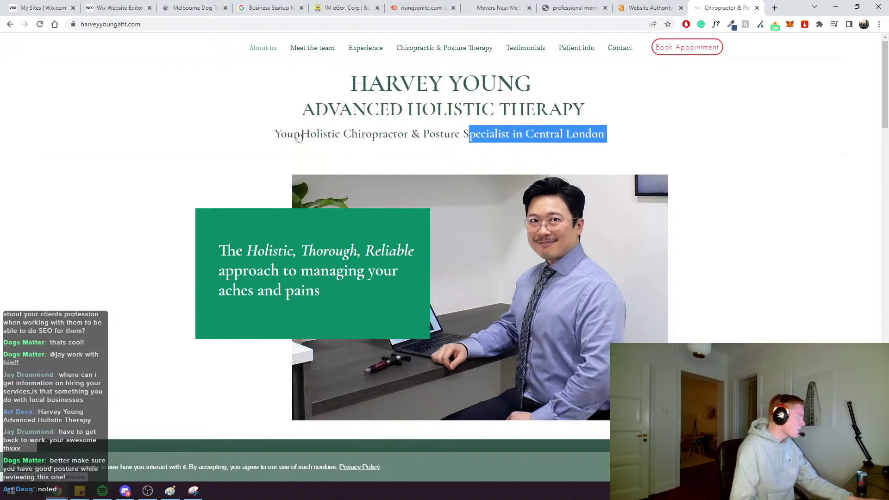
left_click_drag(243, 135, 606, 134)
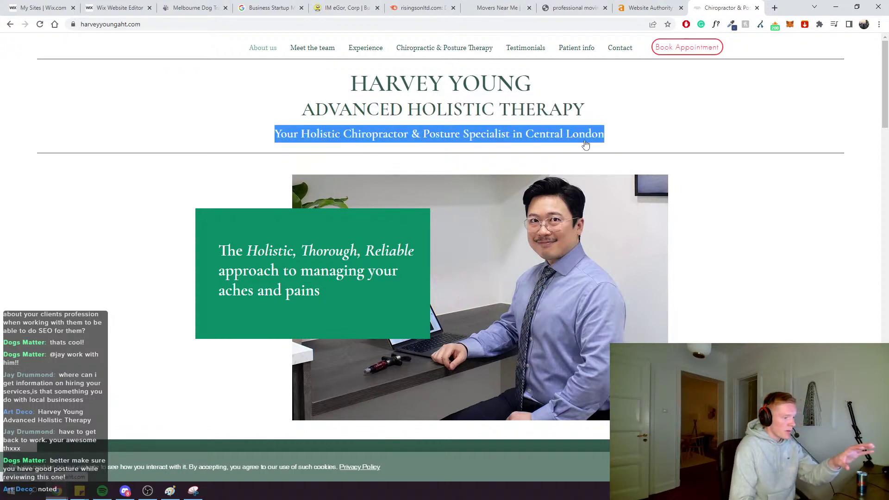
left_click_drag(320, 291, 223, 250)
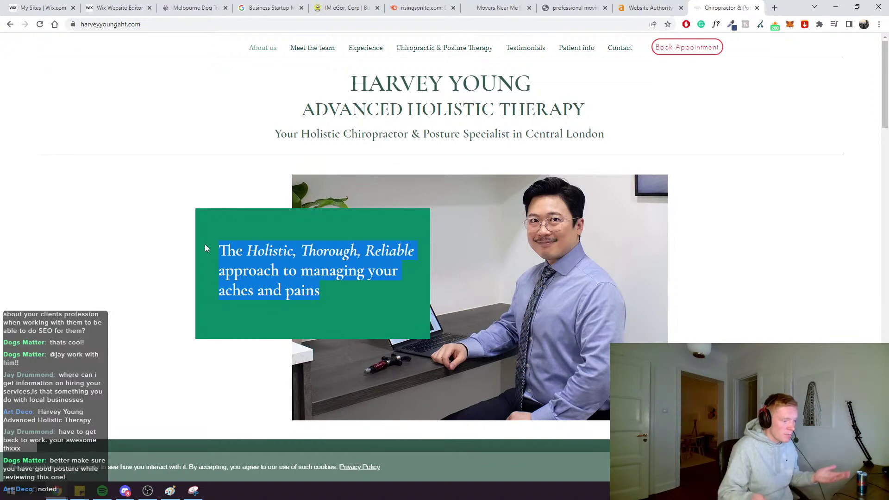
left_click(142, 190)
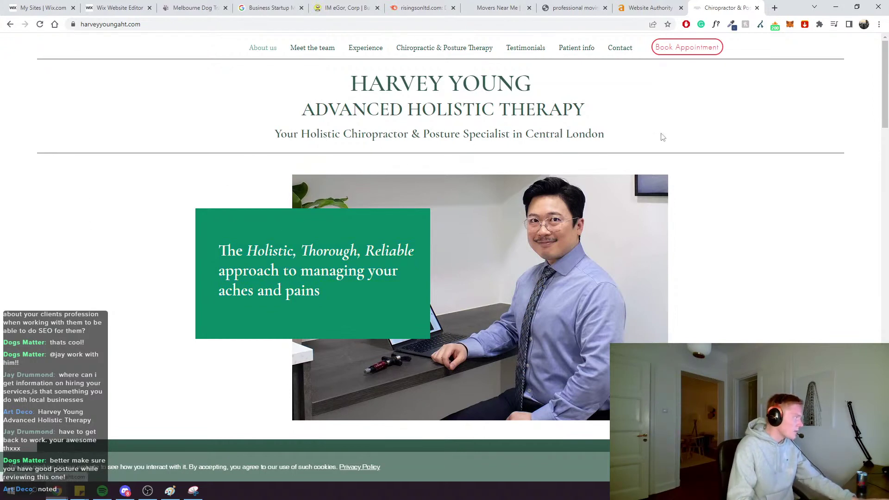
left_click_drag(660, 137, 617, 134)
left_click(483, 145)
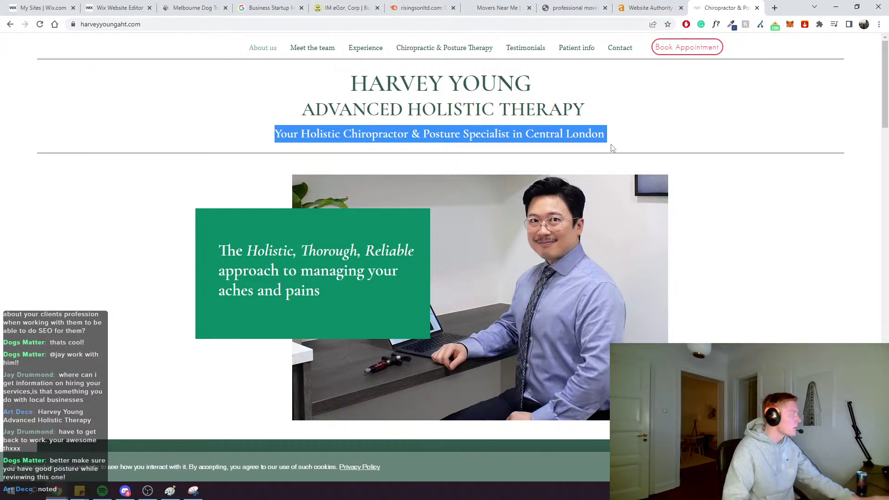
left_click(562, 242)
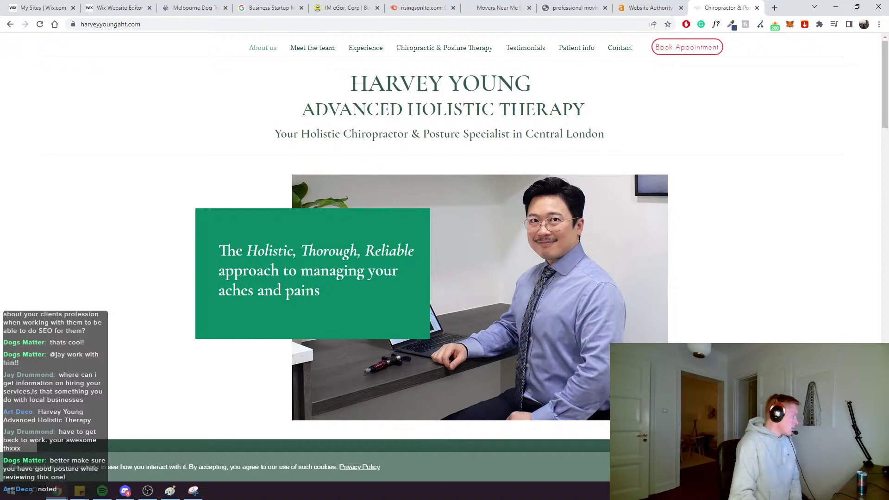
Examine the "About us" heading and the opening paragraph about full-body chiropractic in central London
scroll(453, 309, "down", 8)
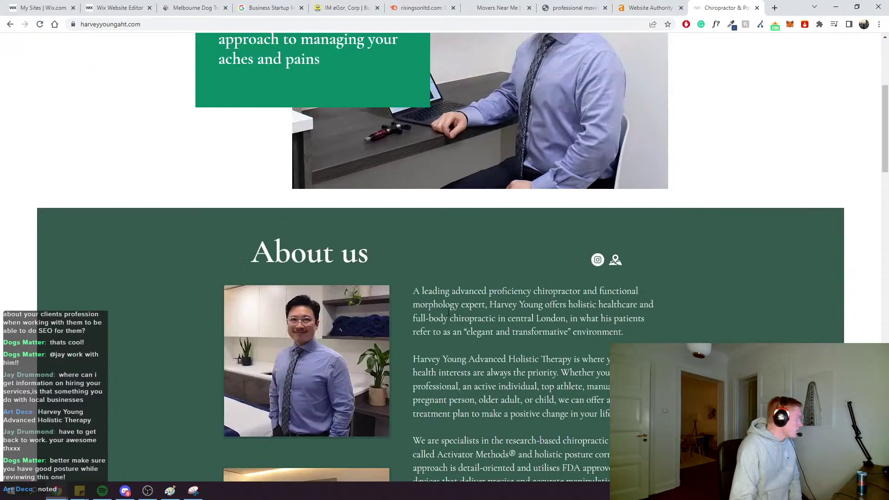
double_click(287, 67)
left_click(414, 84)
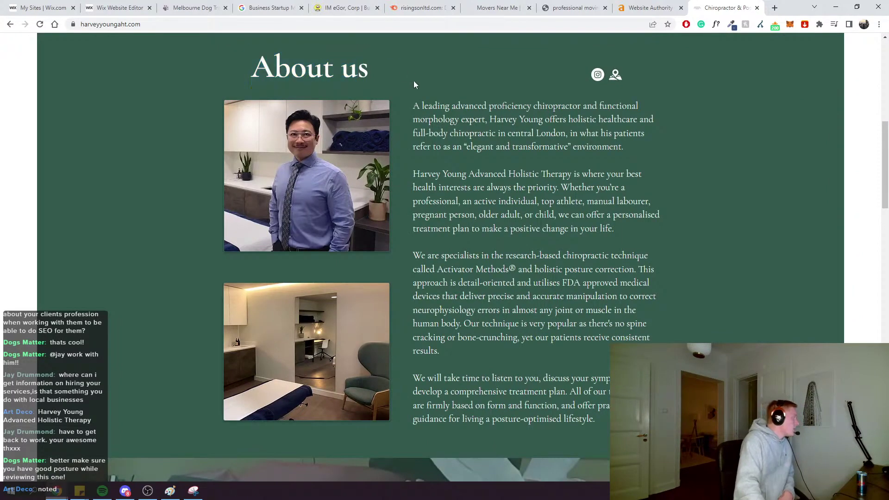
left_click_drag(444, 104, 559, 126)
left_click(606, 134)
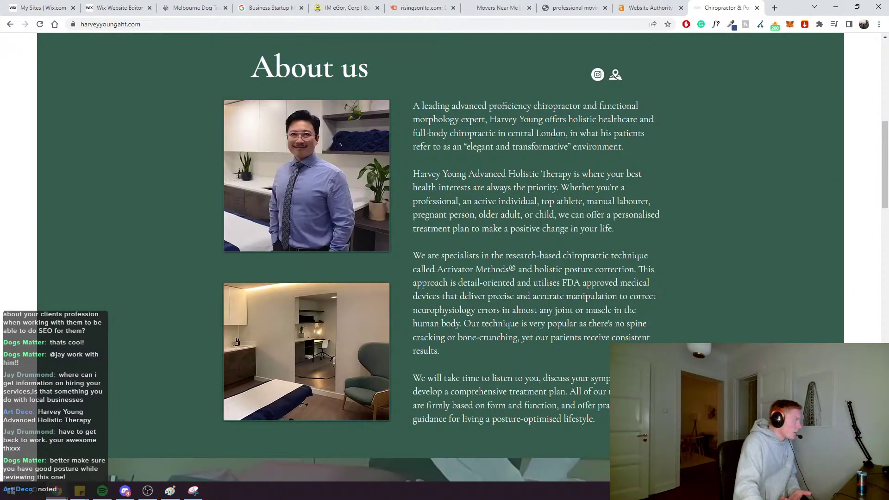
left_click_drag(454, 134, 417, 134)
left_click(417, 135)
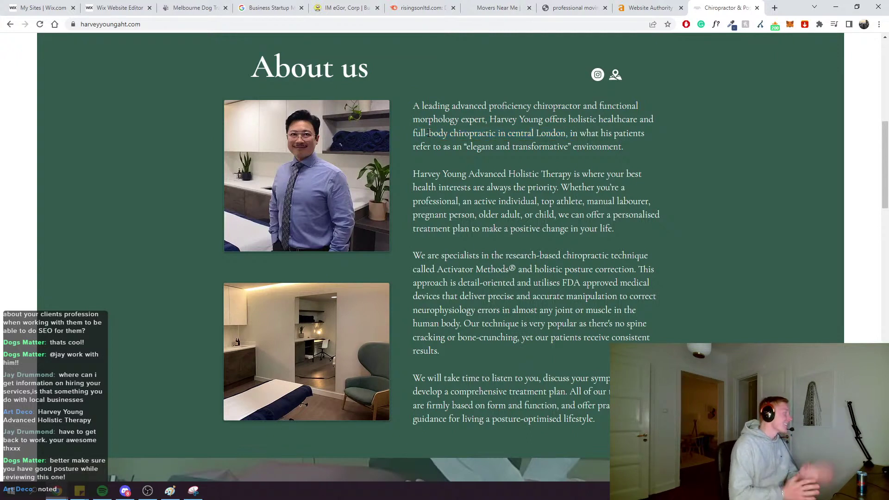
Read the remaining "About us" paragraphs, highlighting the passages on patient priorities, Activator Methods and posture correction
scroll(450, 152, "up", 2)
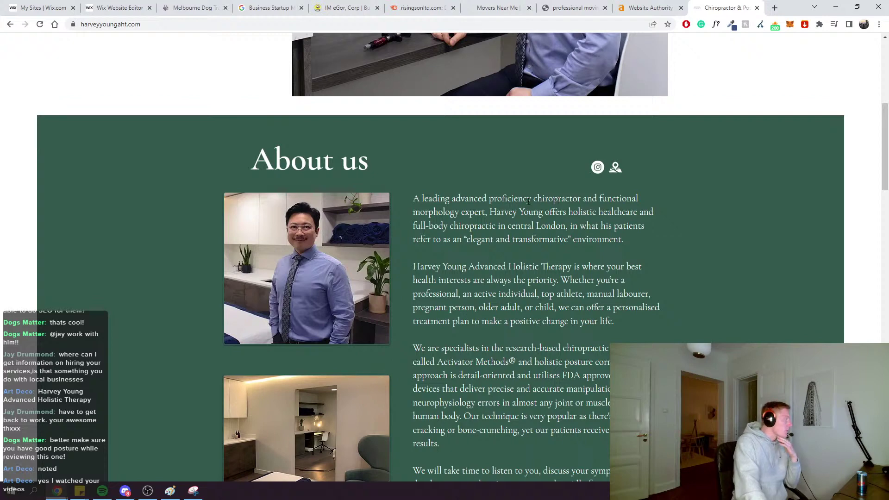
scroll(558, 201, "down", 2)
left_click_drag(470, 134, 520, 185)
left_click(520, 185)
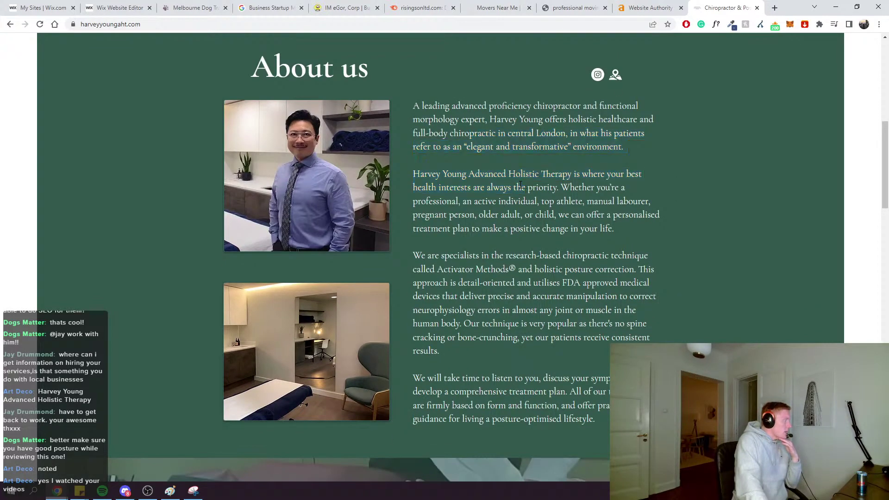
left_click_drag(458, 173, 587, 175)
left_click(579, 175)
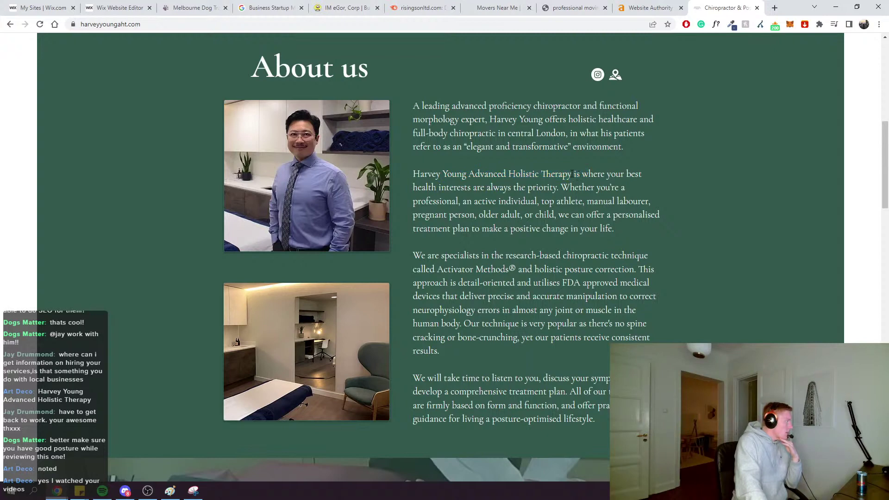
scroll(566, 176, "down", 2)
left_click_drag(486, 95, 489, 204)
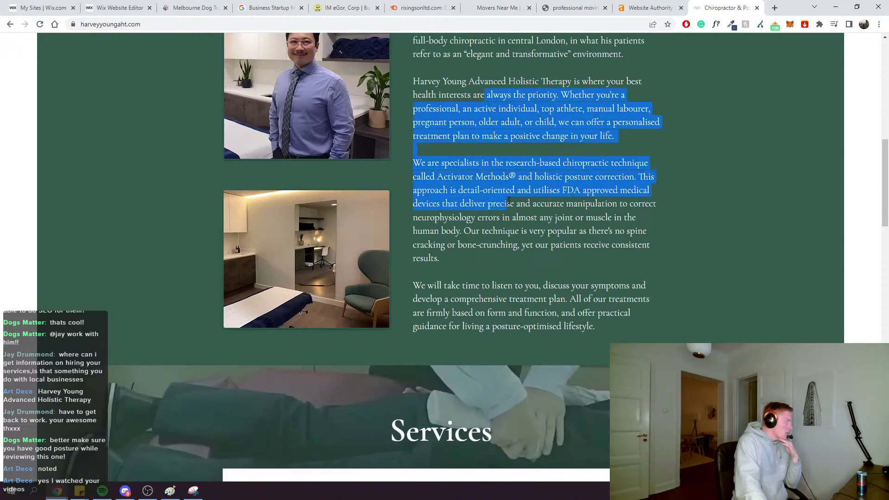
left_click(528, 231)
left_click_drag(528, 230, 483, 178)
left_click(474, 230)
Advance the Services carousel to its next set of treatments and look over the "Our core values" image grid
scroll(474, 230, "down", 7)
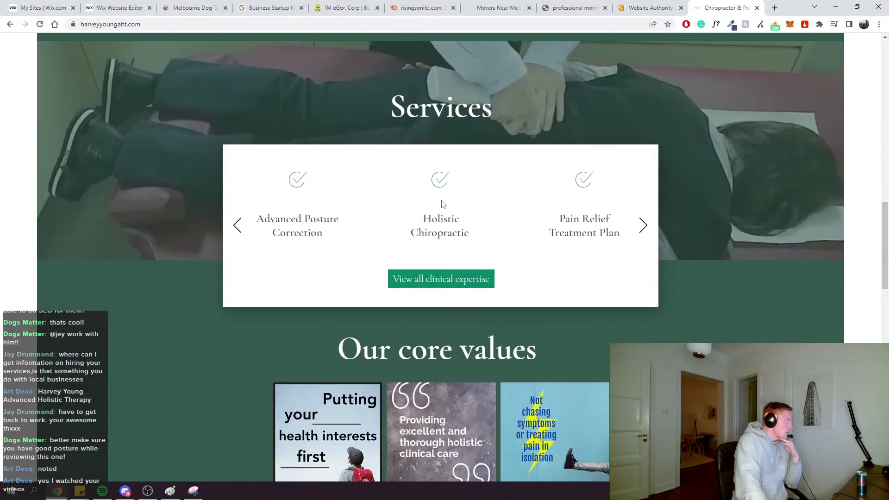
left_click(642, 226)
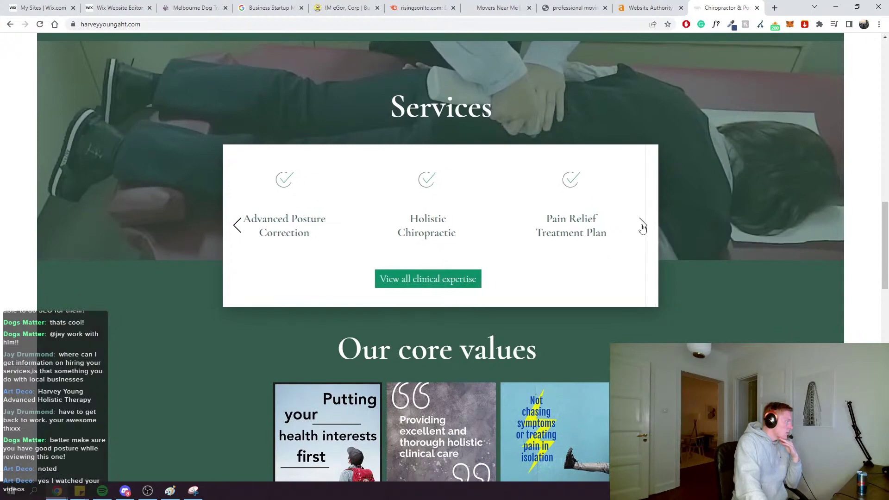
left_click(642, 226)
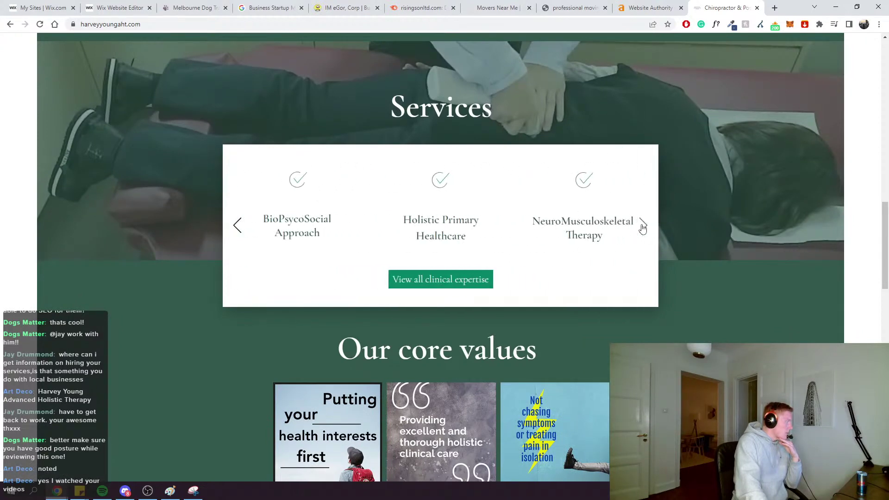
scroll(634, 226, "down", 4)
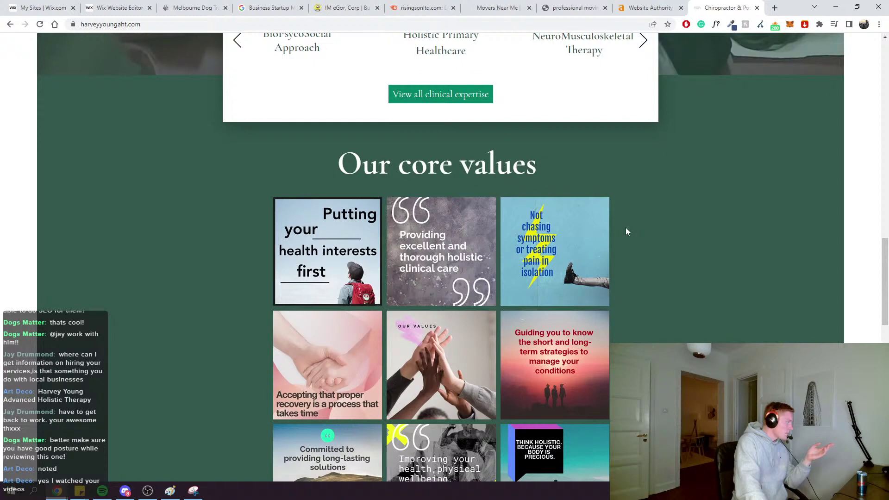
scroll(621, 236, "down", 3)
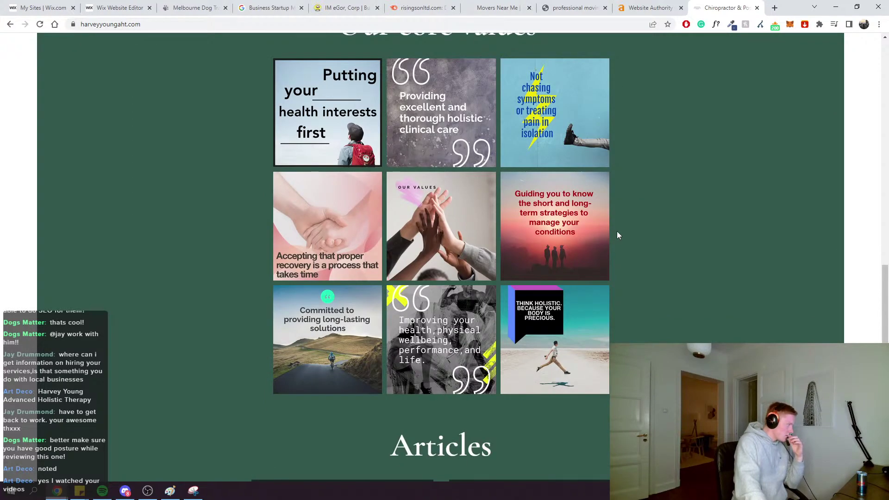